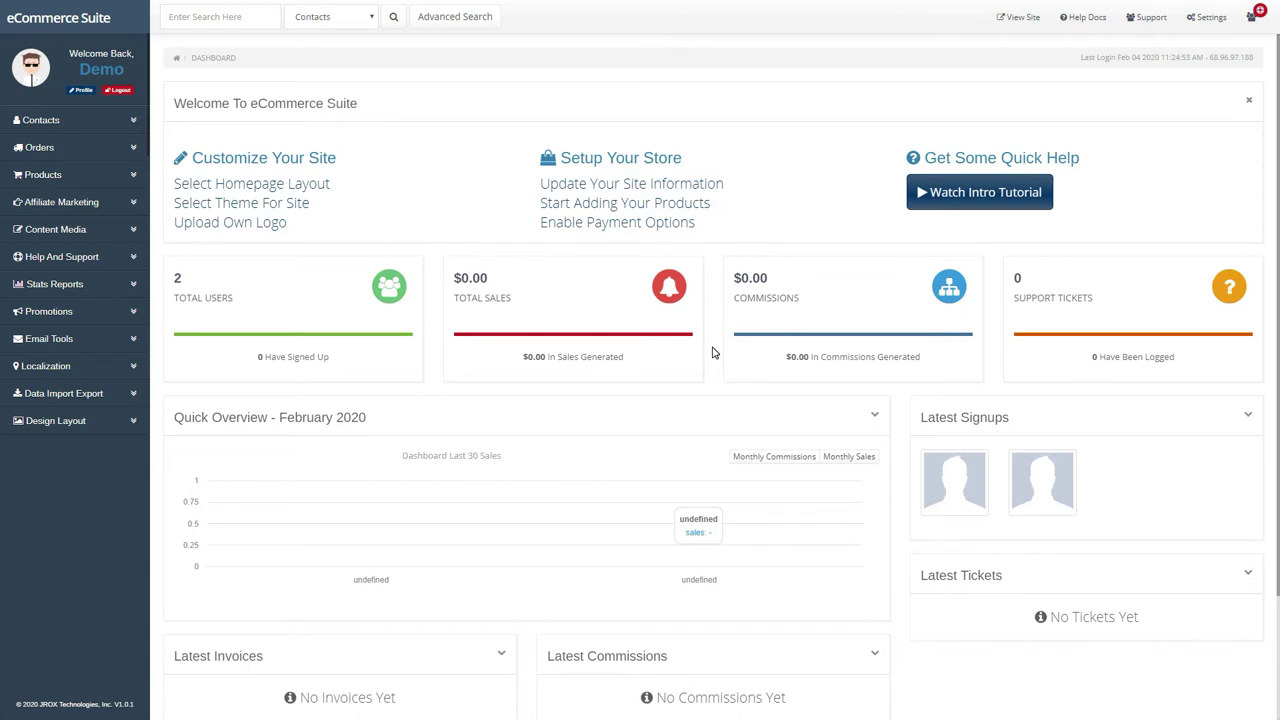
Step: In Affiliate Settings, keep affiliate marketing enabled, new users as affiliates, and Default registration group
click(1214, 18)
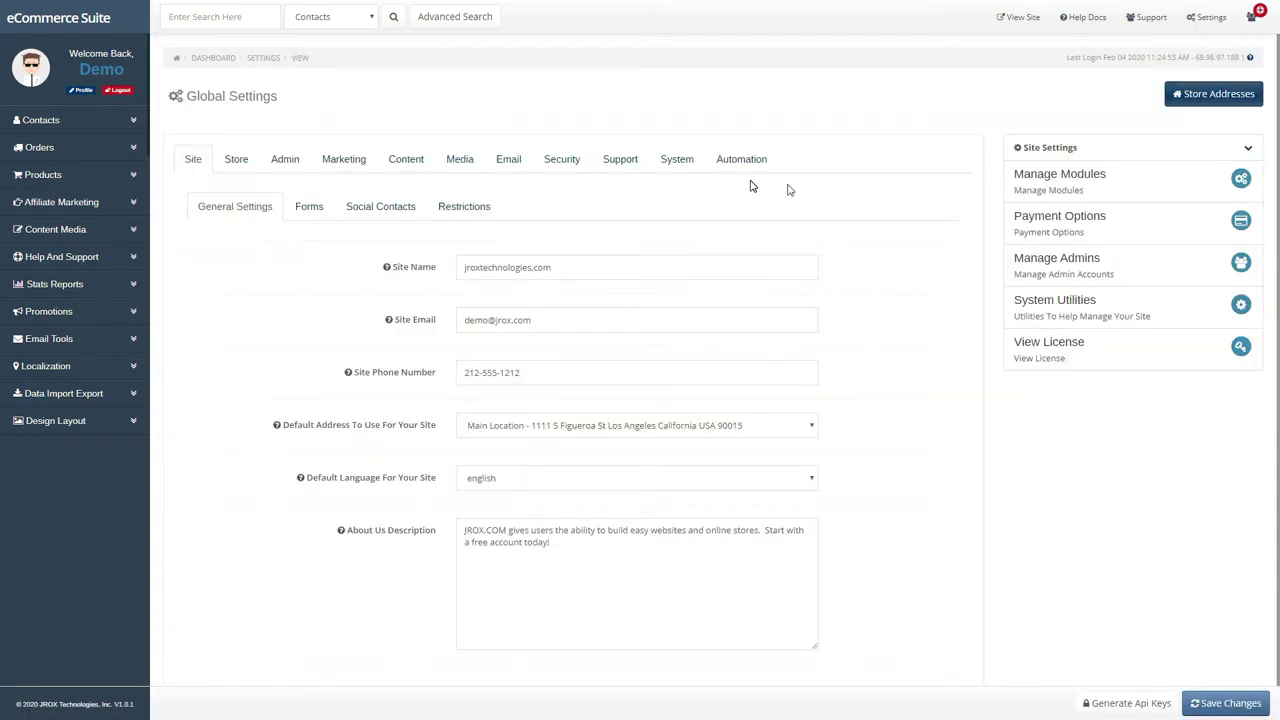
click(343, 166)
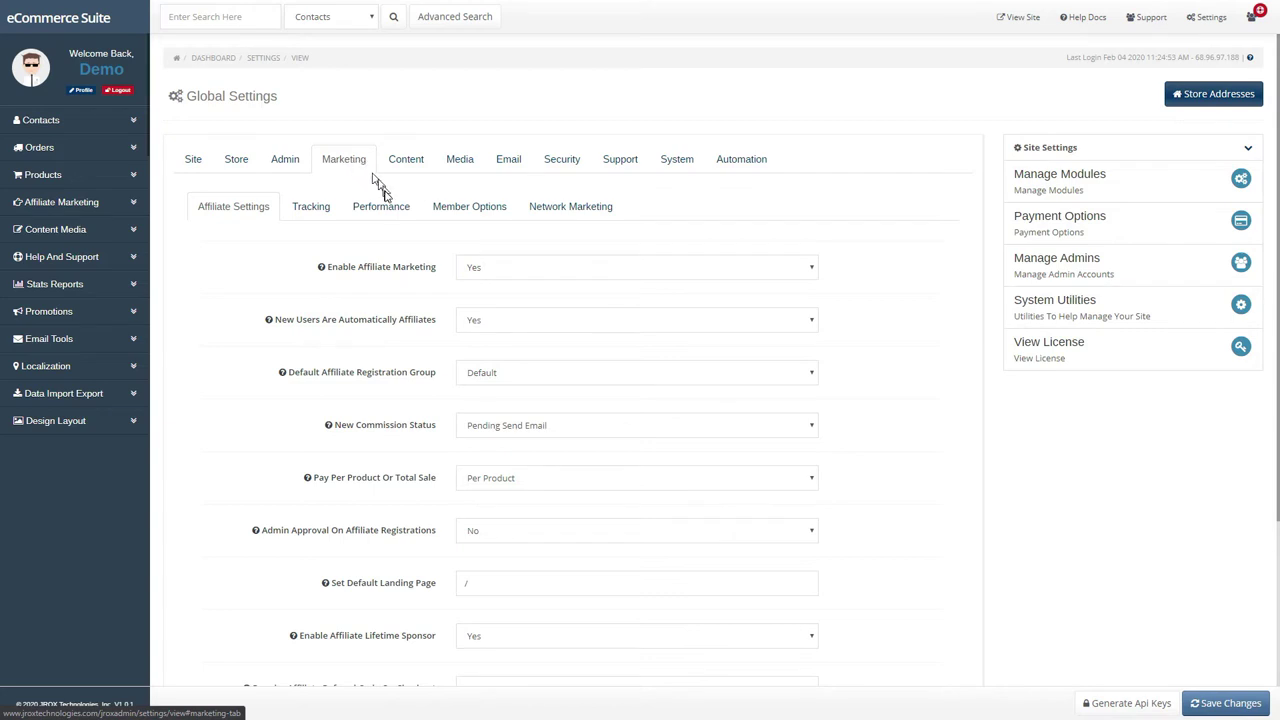
click(488, 269)
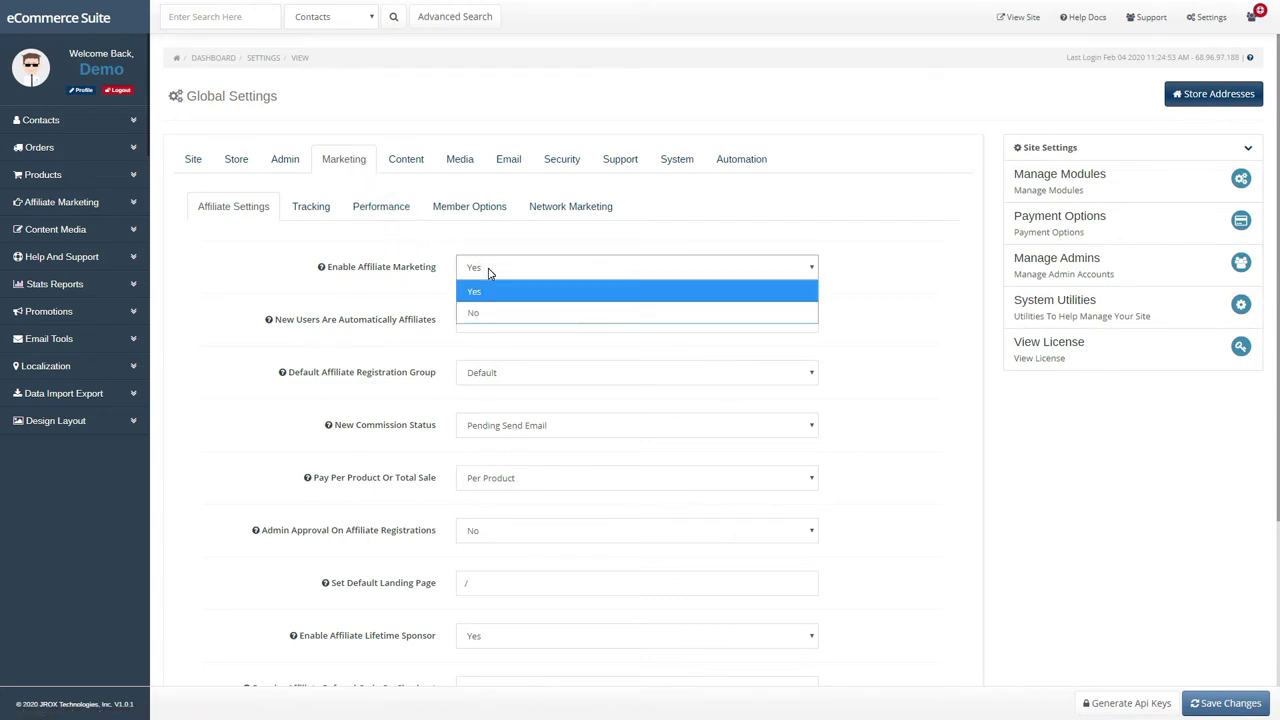
click(488, 270)
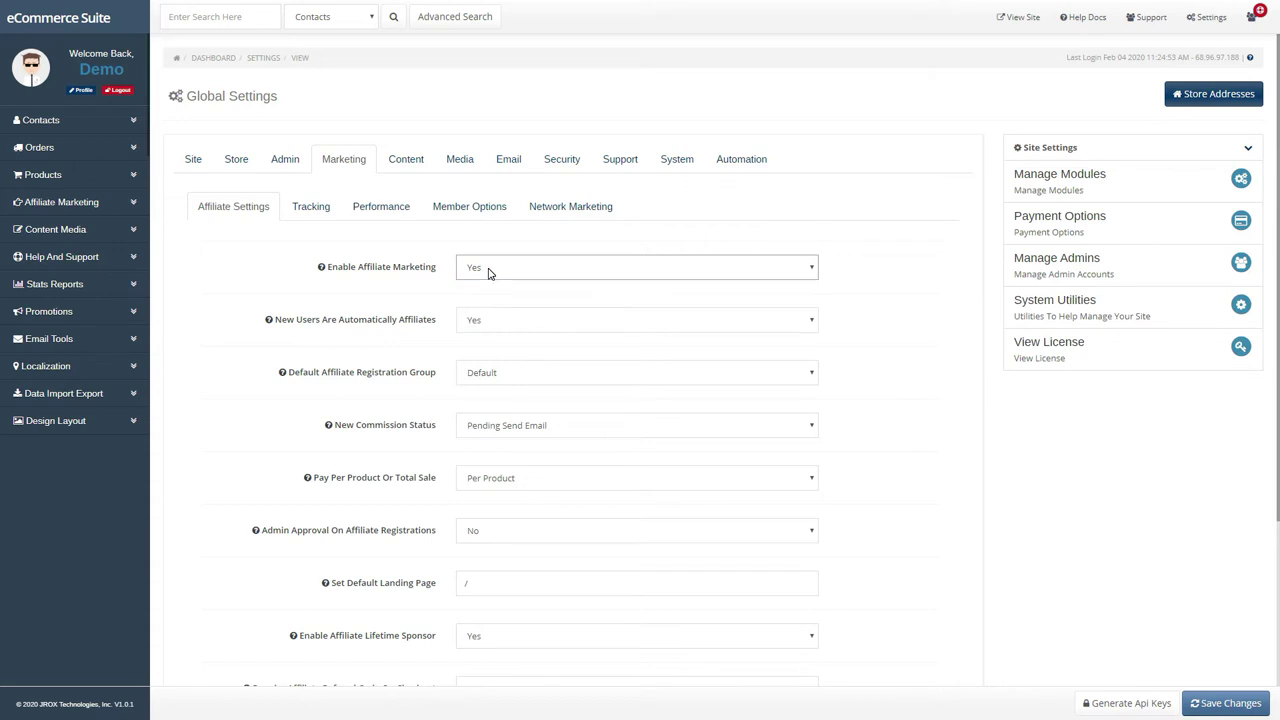
click(507, 325)
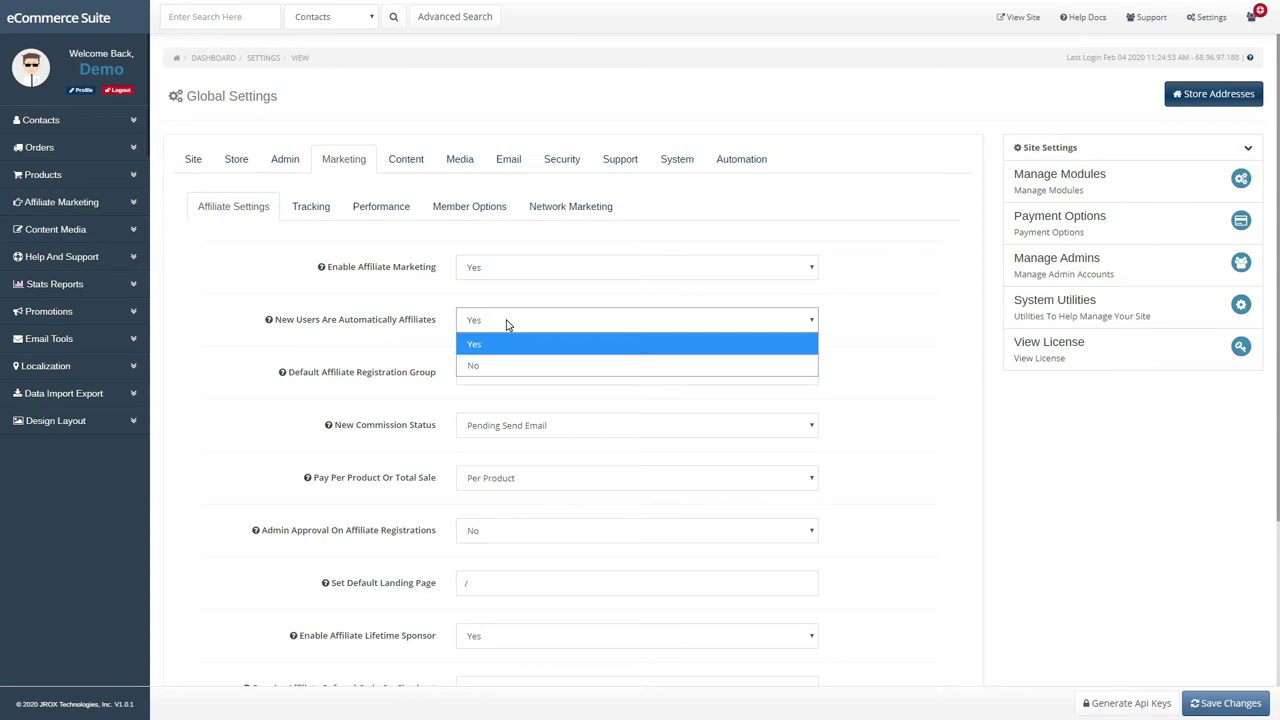
click(507, 324)
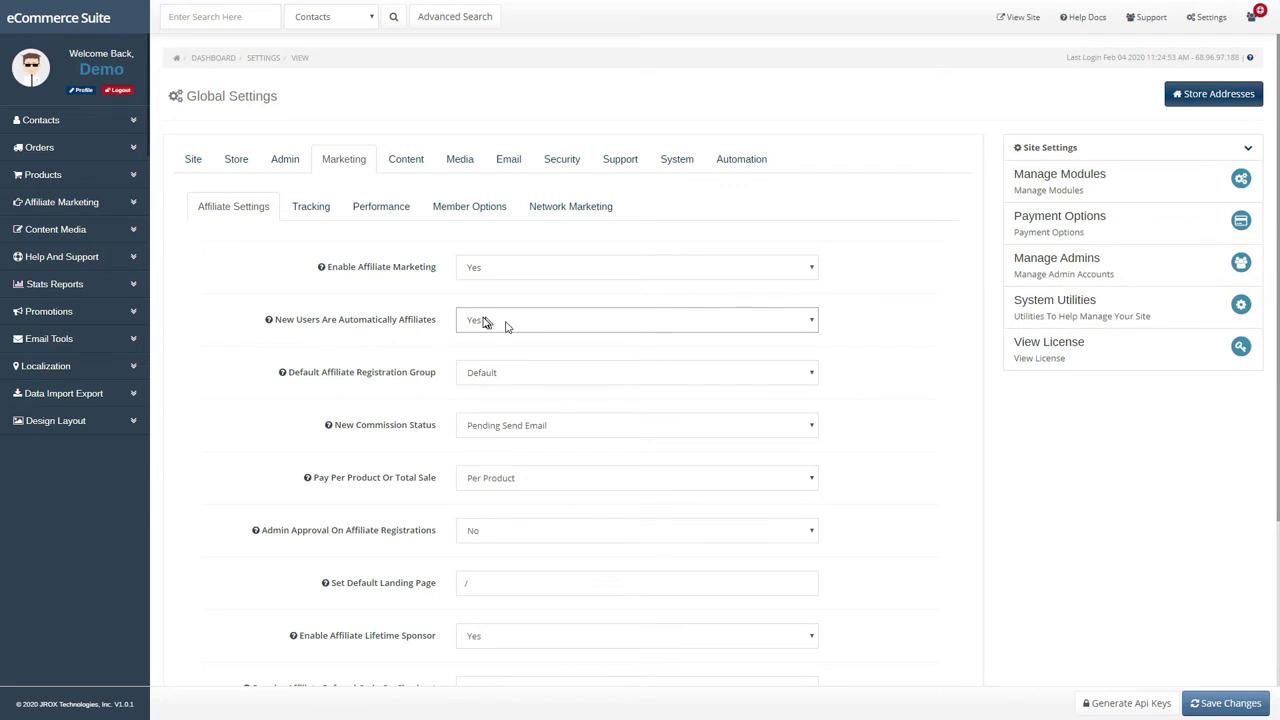
click(573, 384)
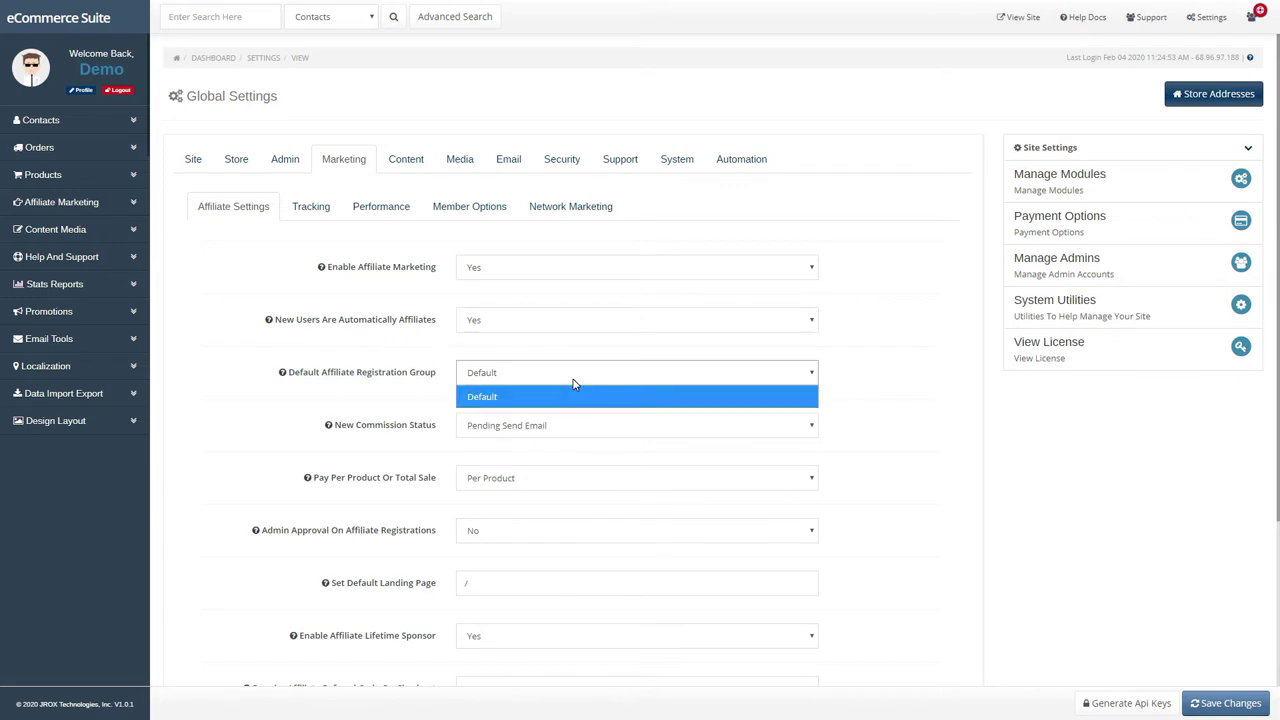
click(573, 384)
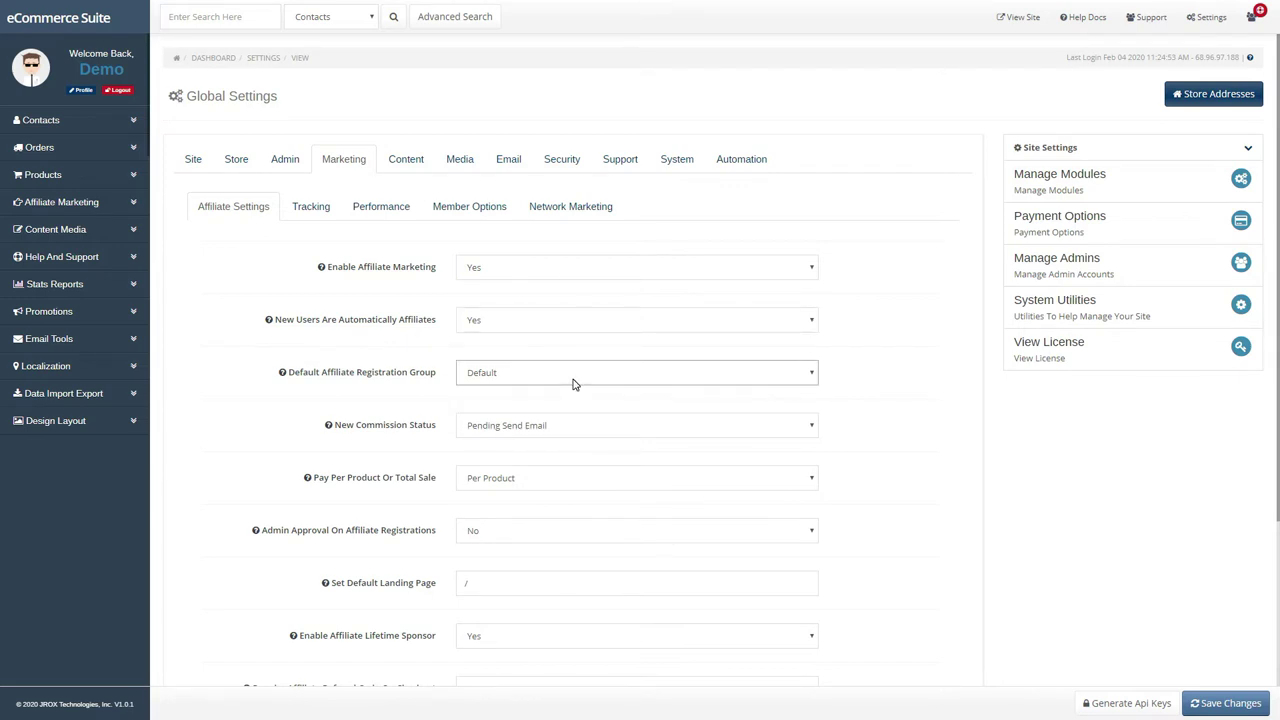
Step: Keep commission status Pending Send Email, commissions paid Per Product, and no admin approval
click(564, 432)
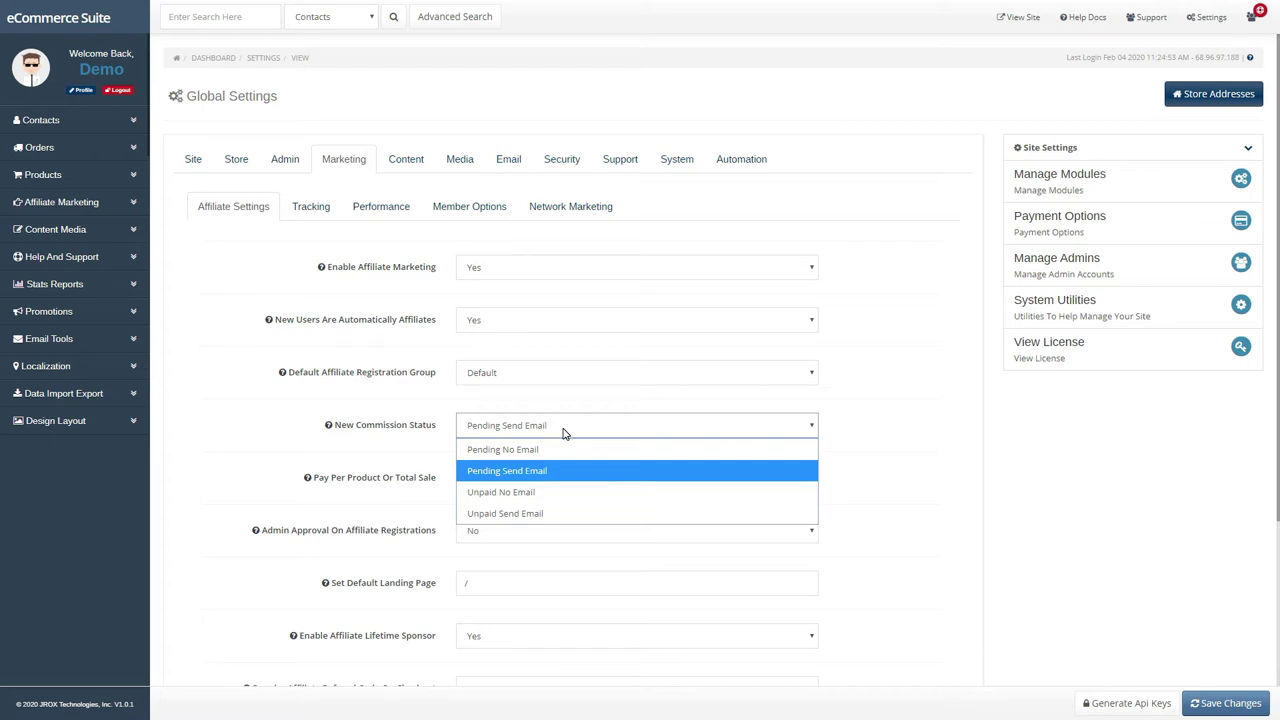
click(564, 432)
click(539, 482)
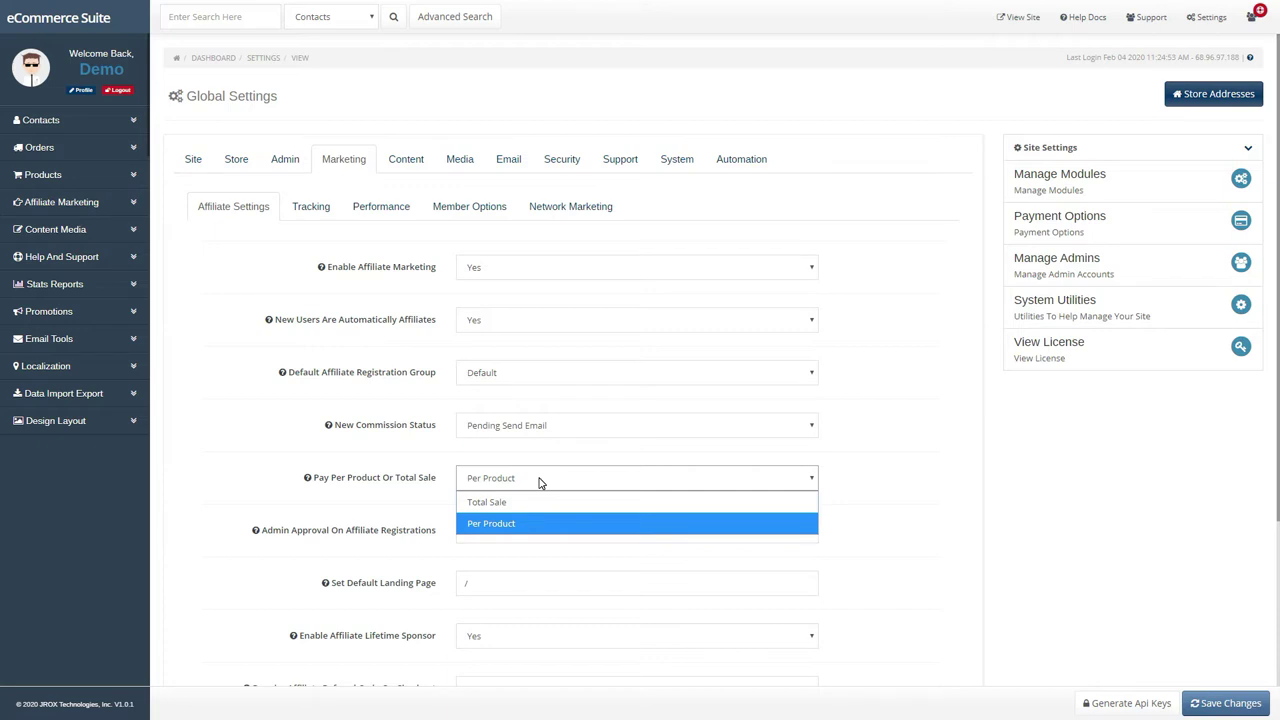
click(539, 482)
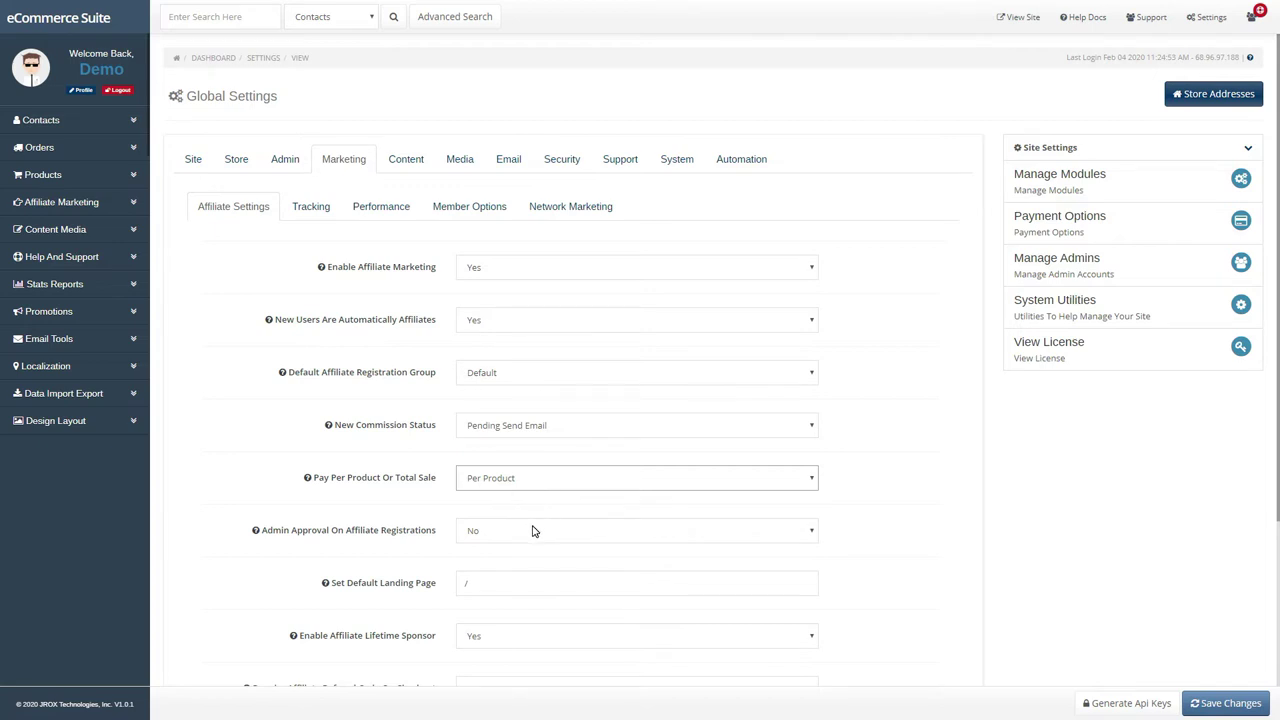
click(533, 531)
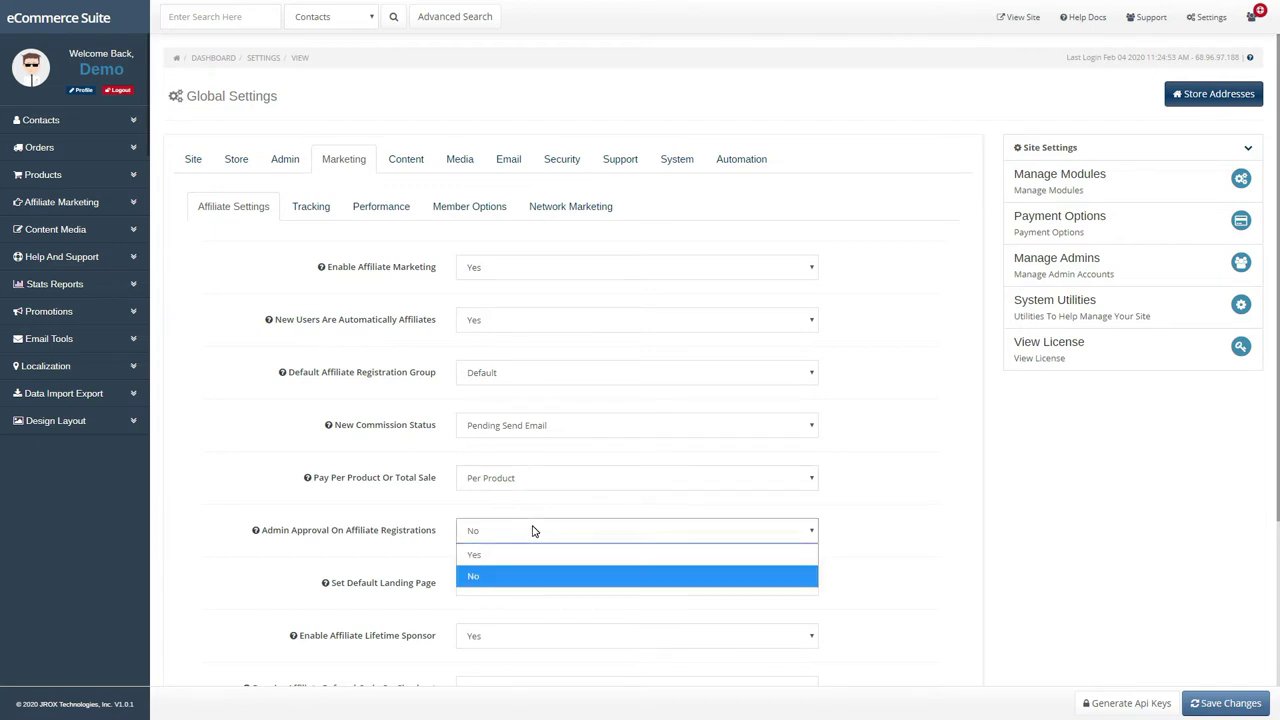
click(533, 531)
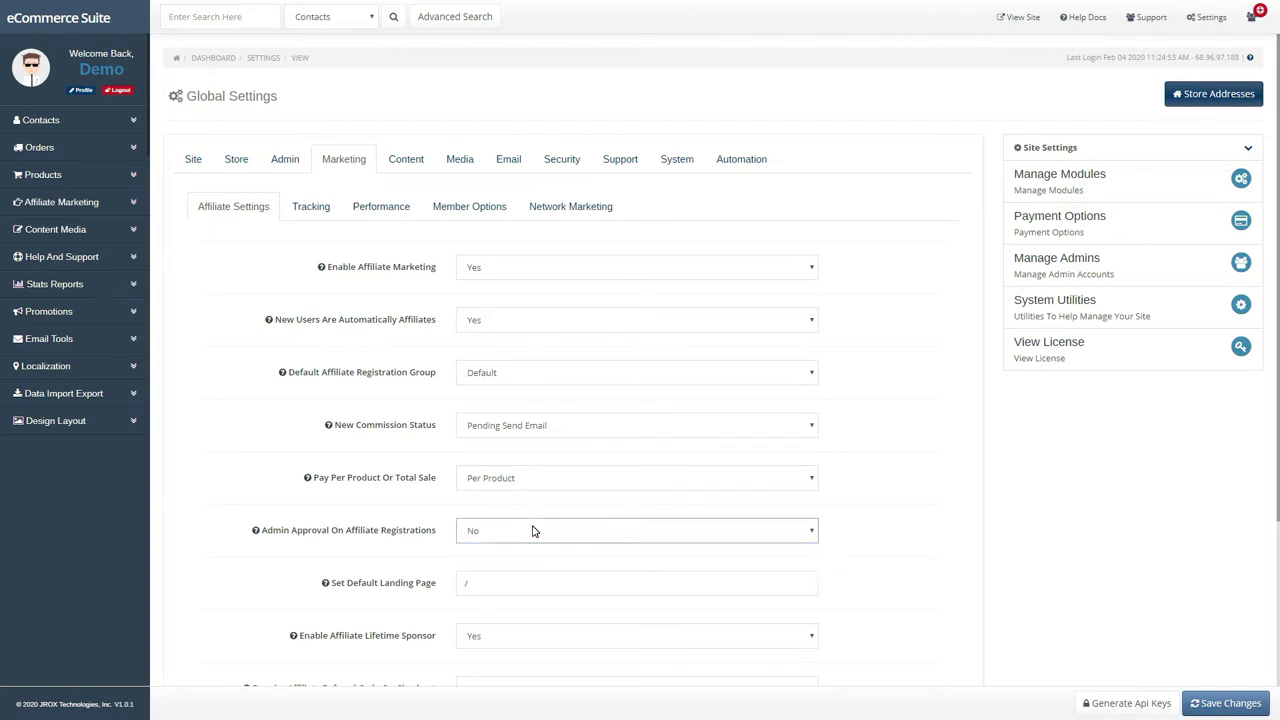
scroll(533, 531, down, 3)
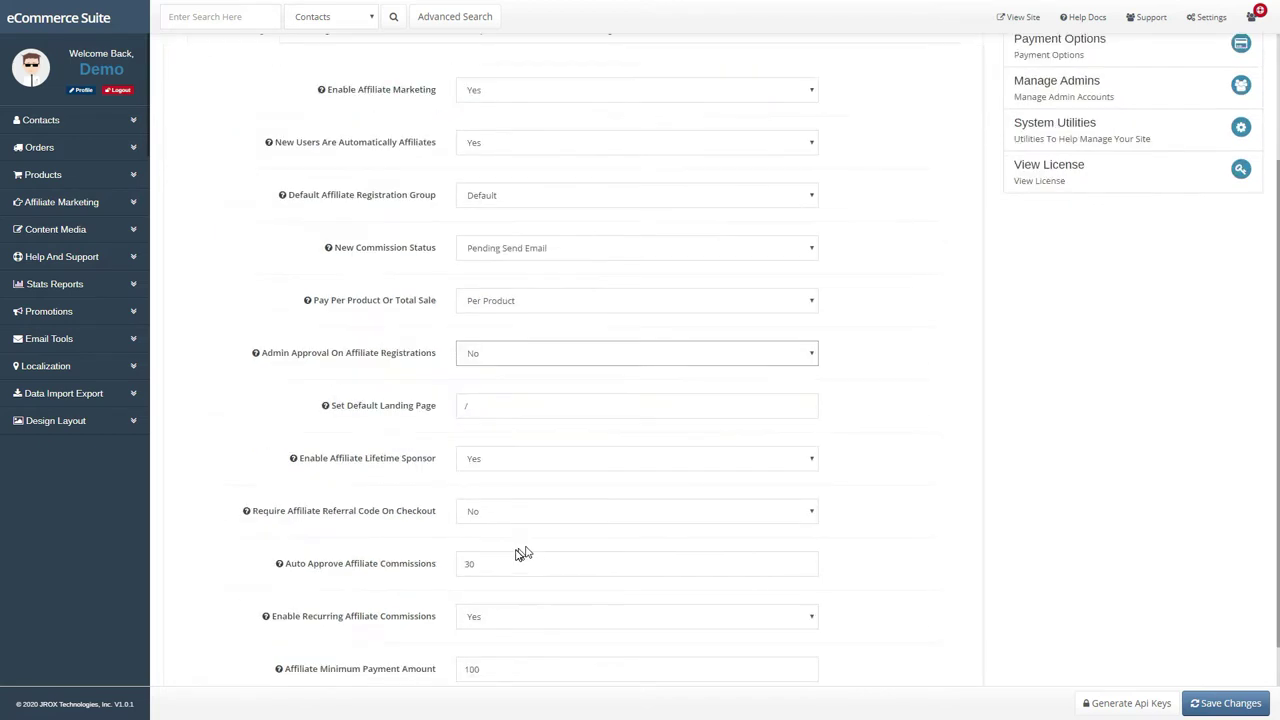
click(495, 318)
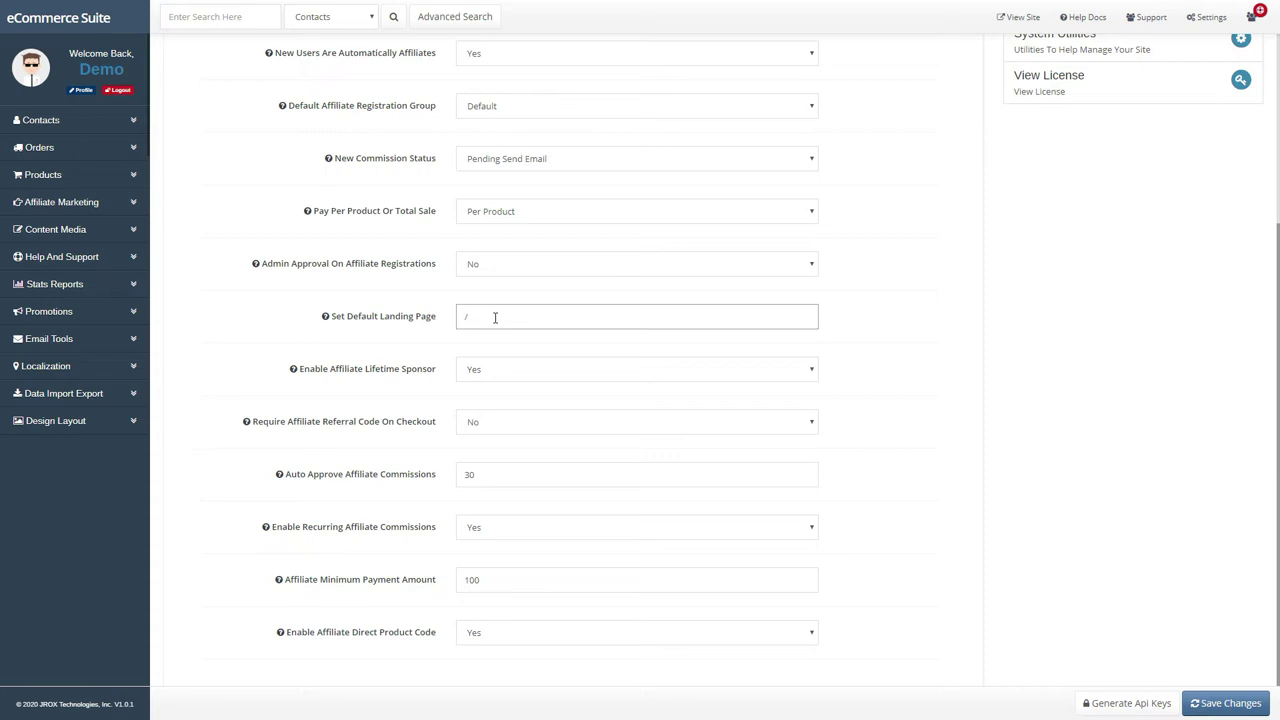
click(543, 372)
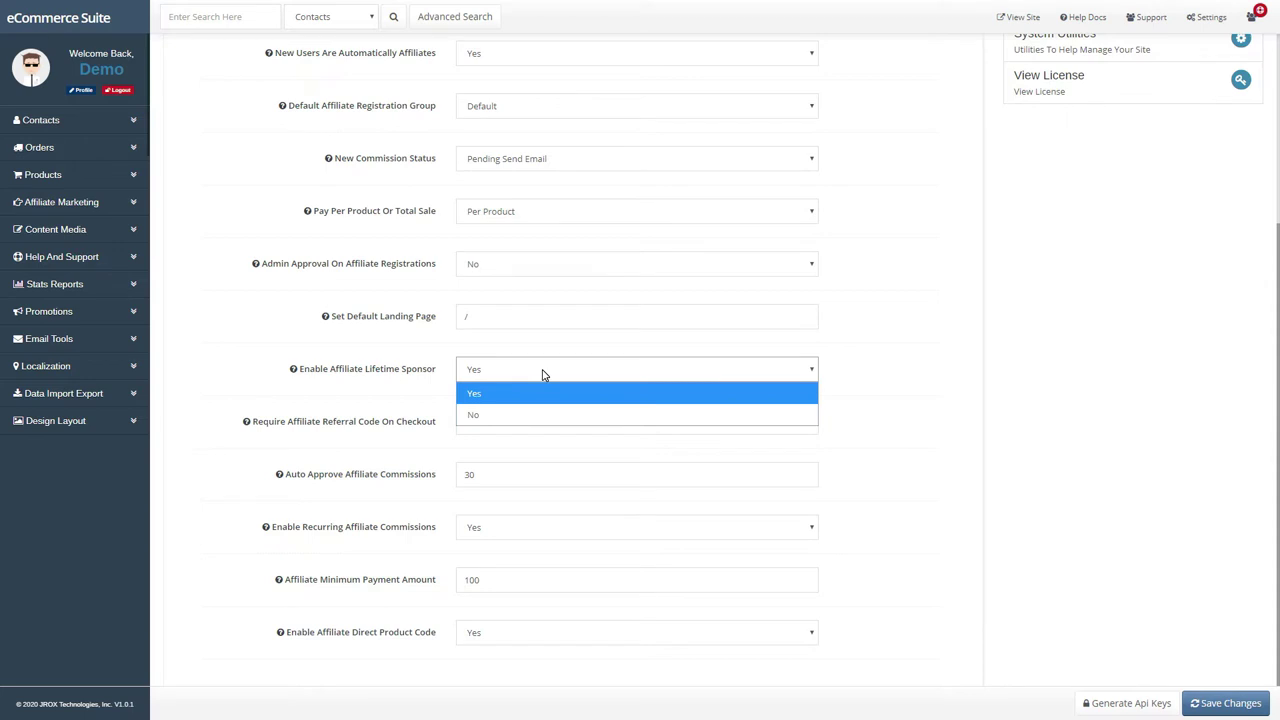
click(543, 374)
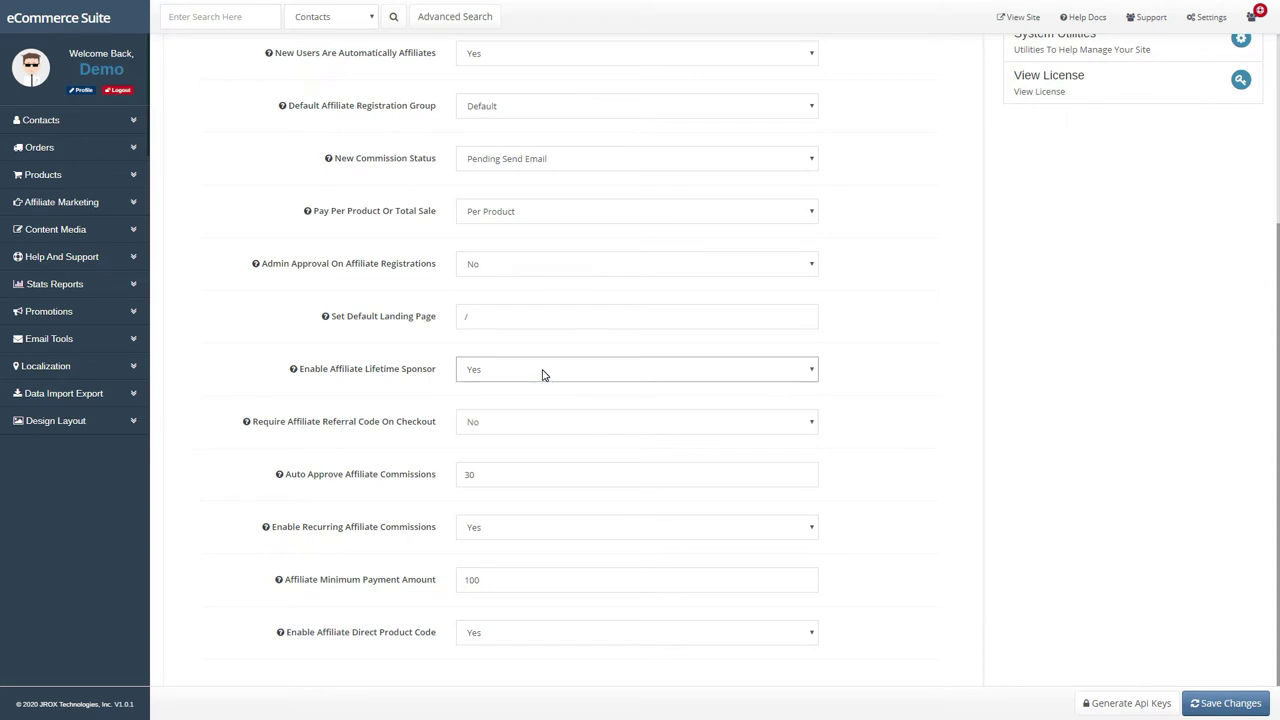
click(532, 426)
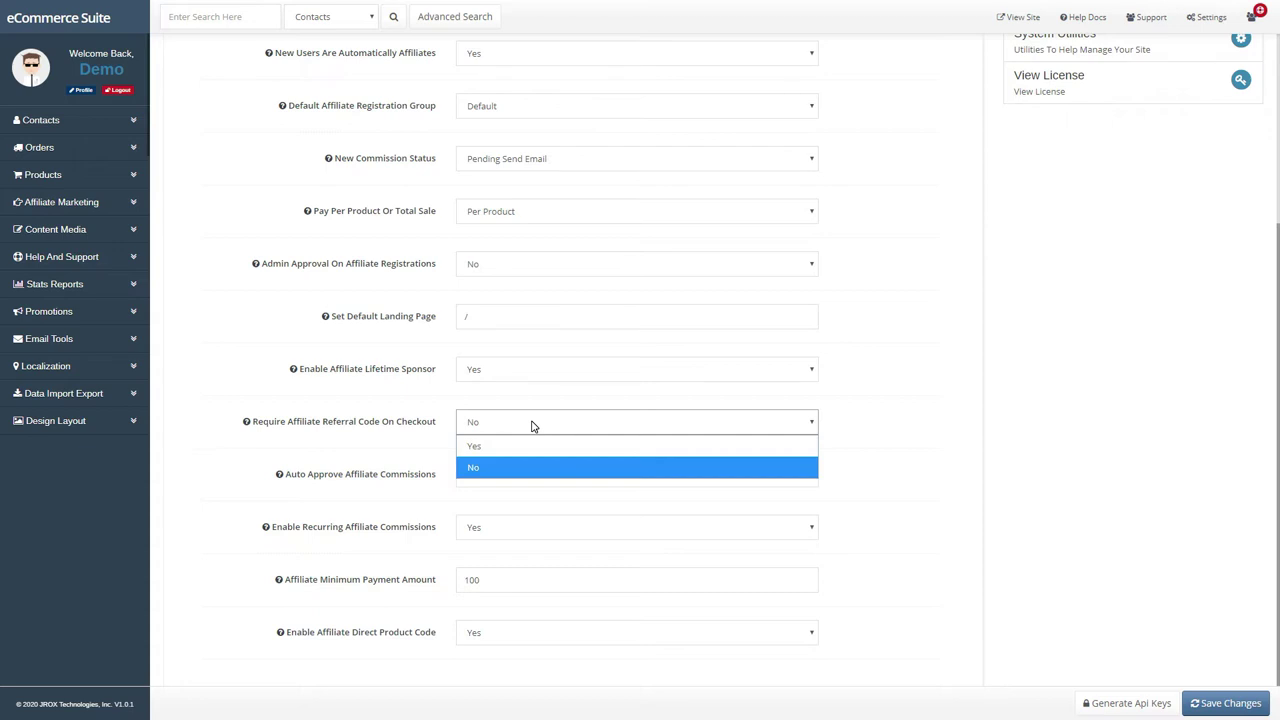
click(532, 426)
click(527, 476)
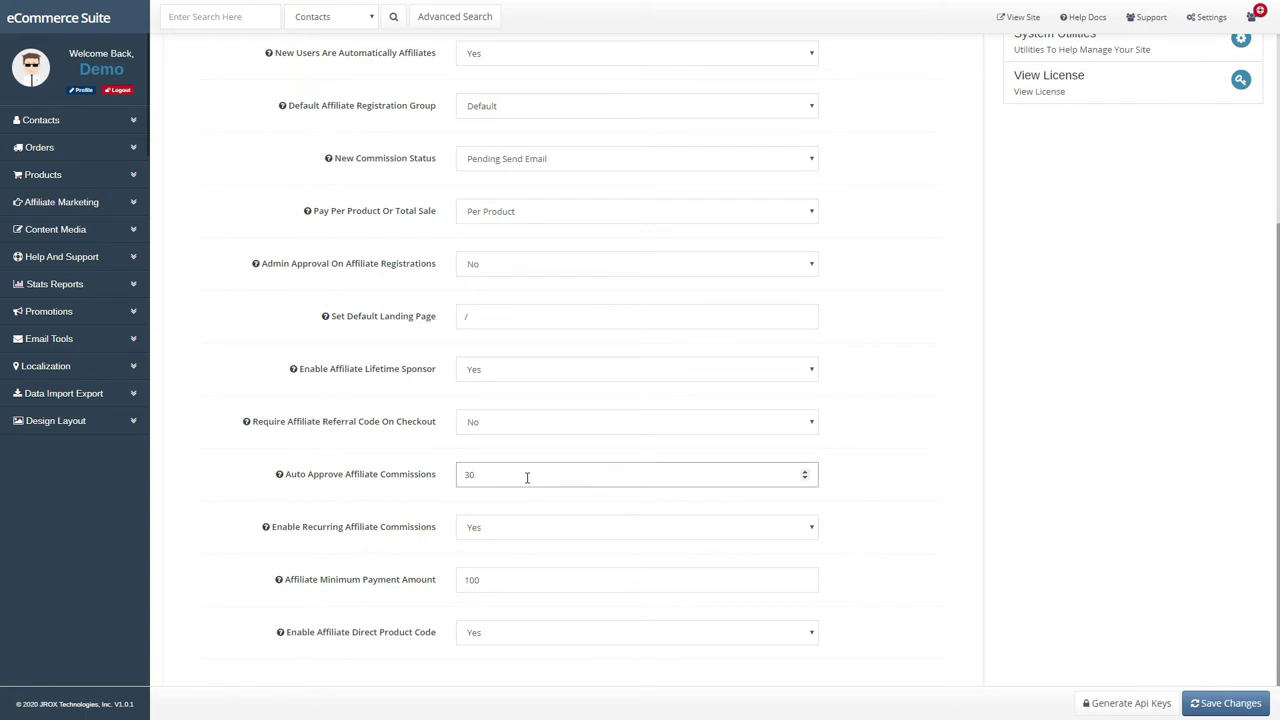
click(531, 533)
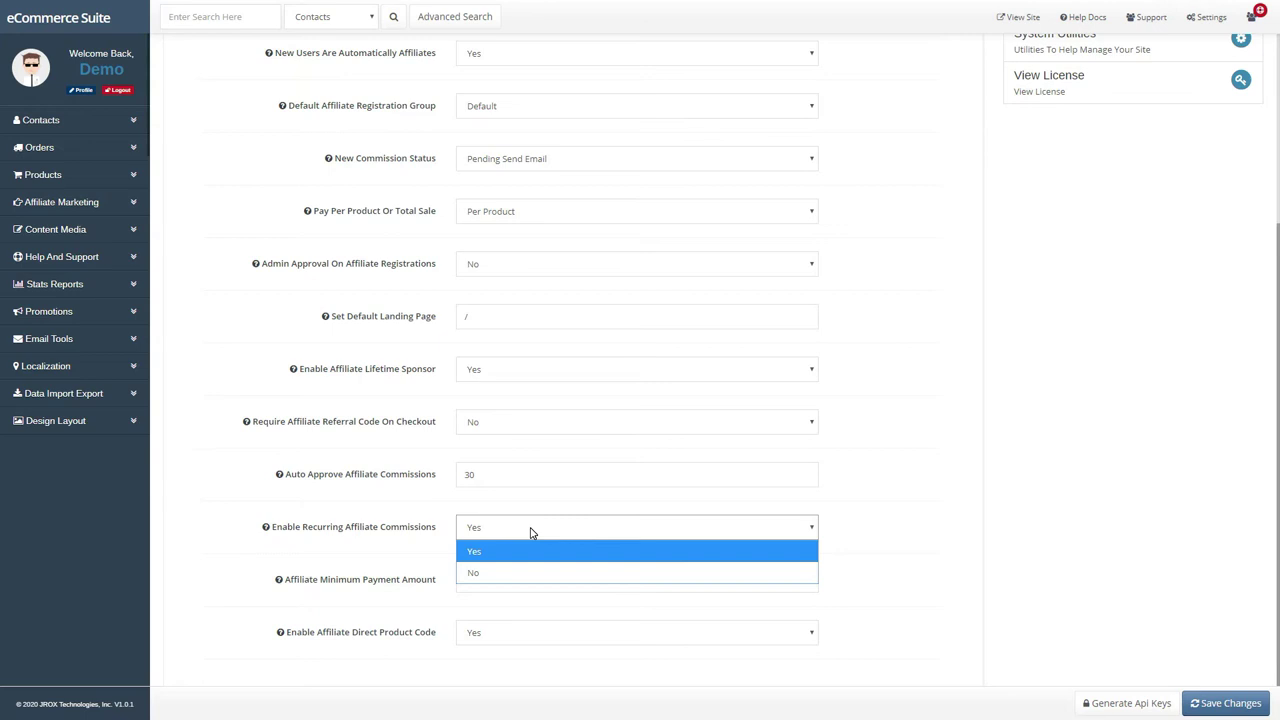
click(531, 533)
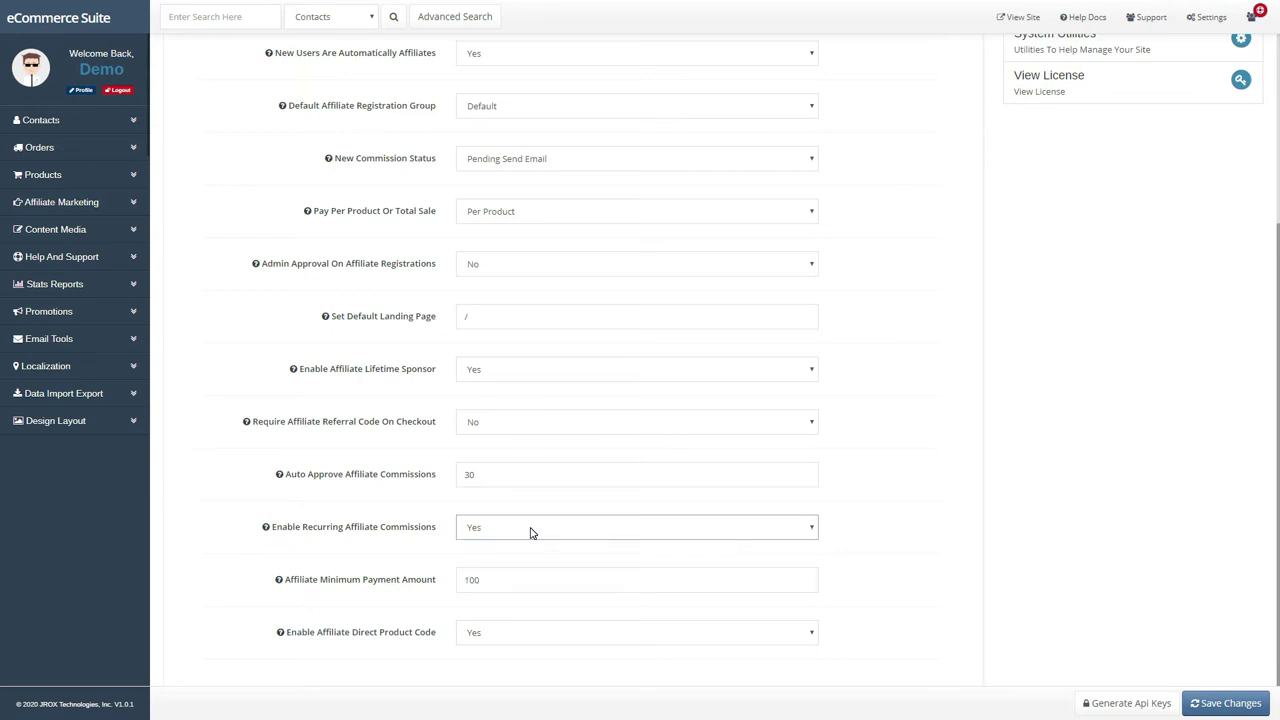
click(536, 585)
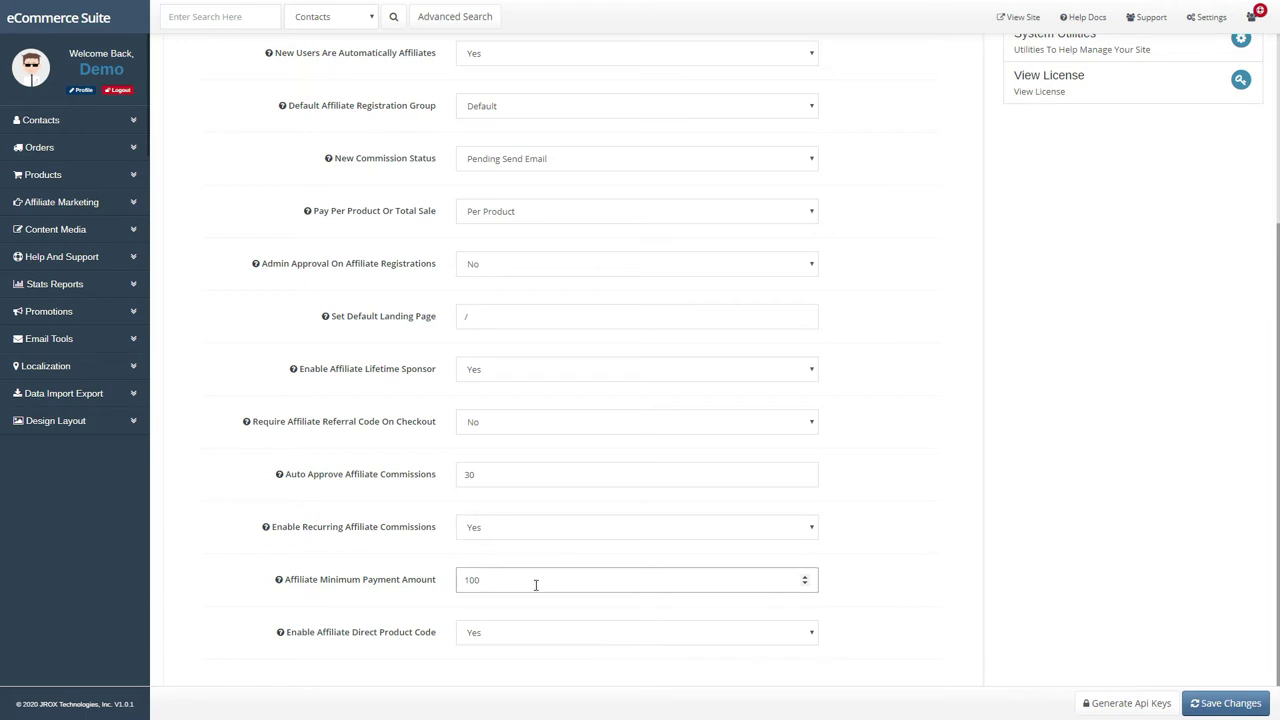
scroll(562, 615, down, 1)
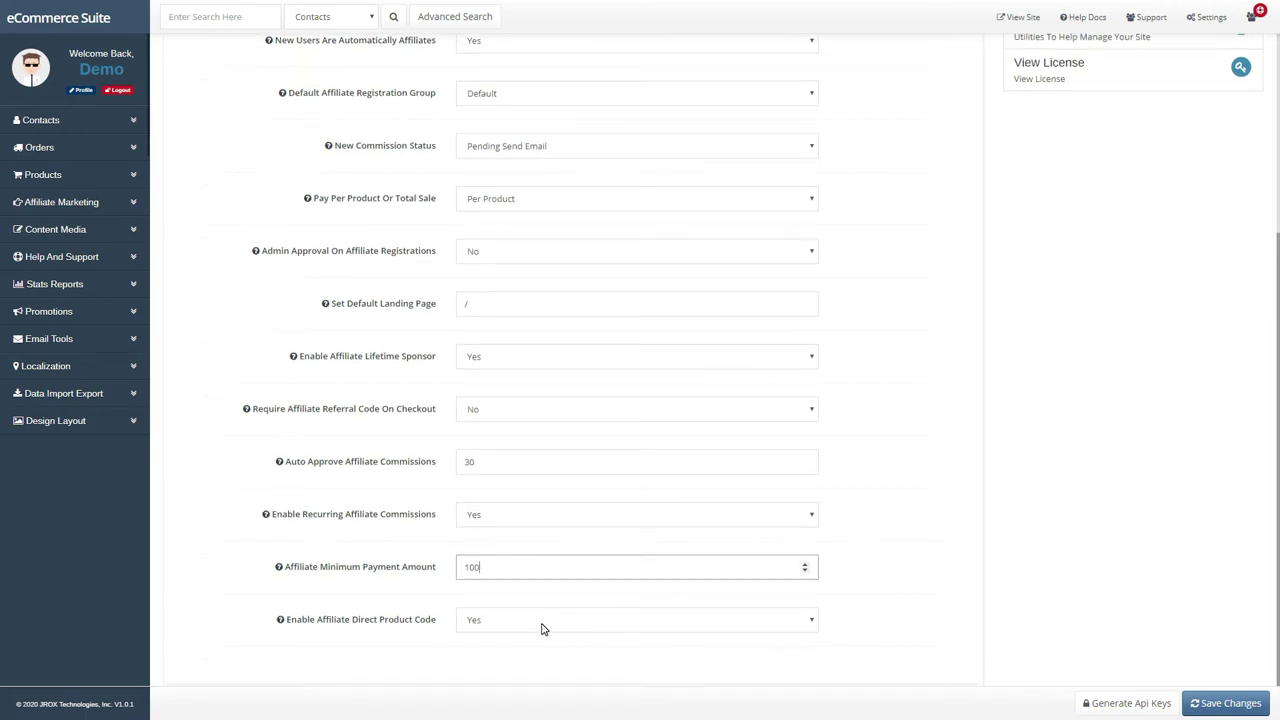
click(543, 628)
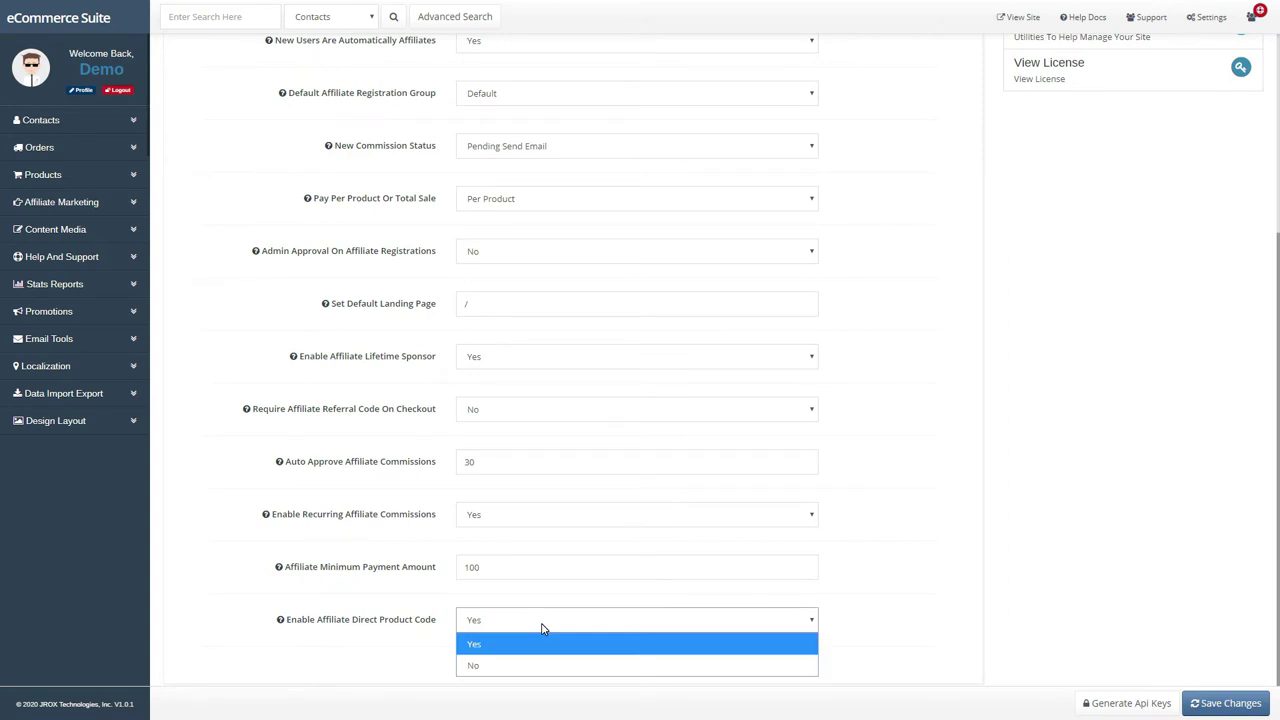
click(542, 628)
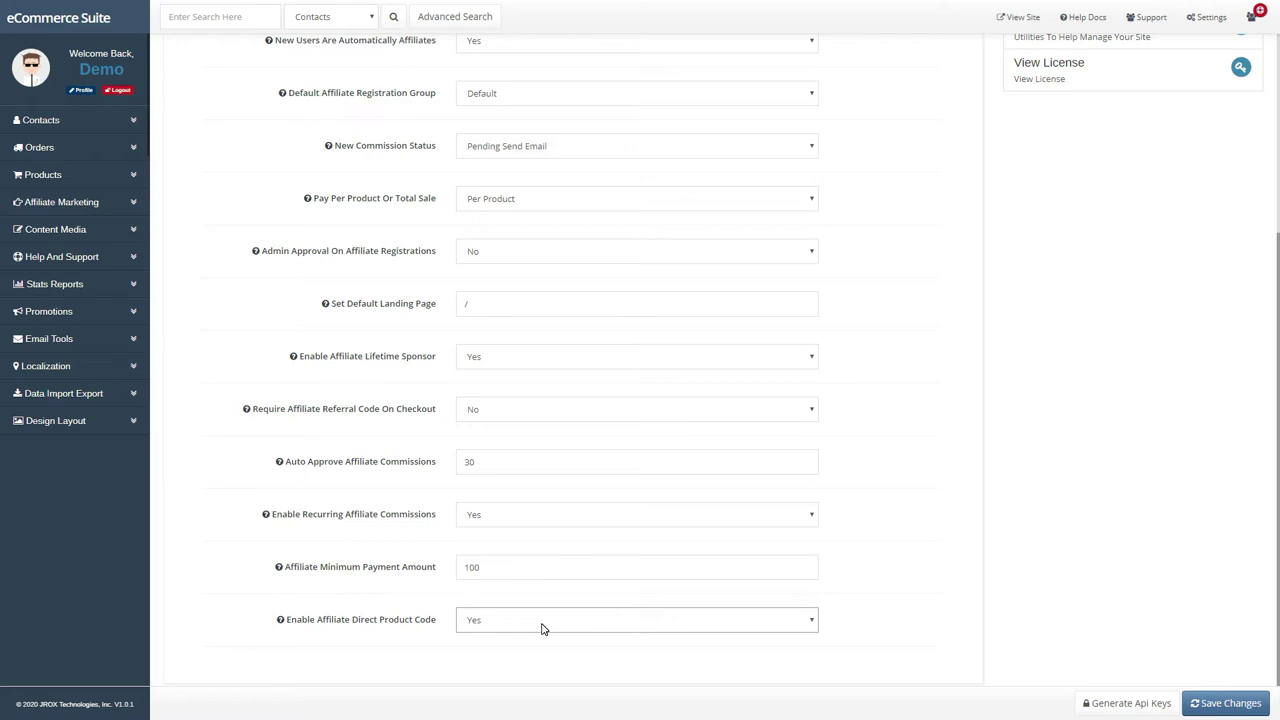
scroll(541, 628, up, 3)
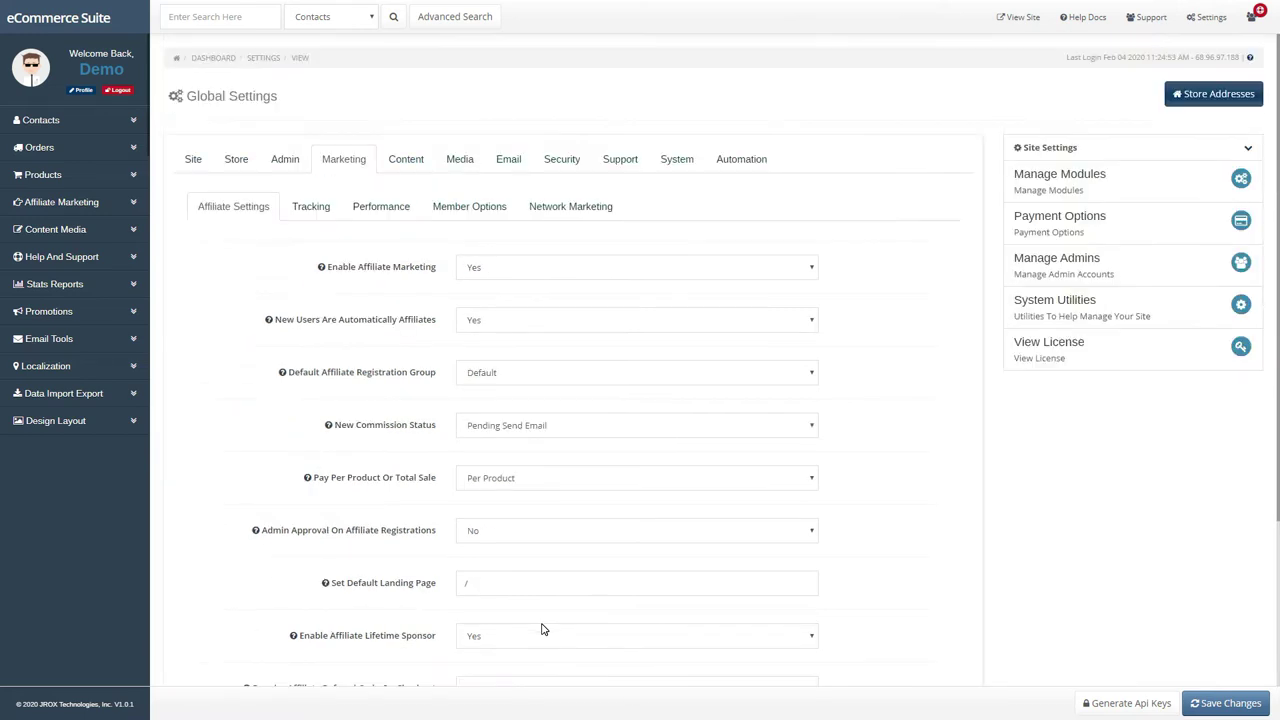
click(312, 214)
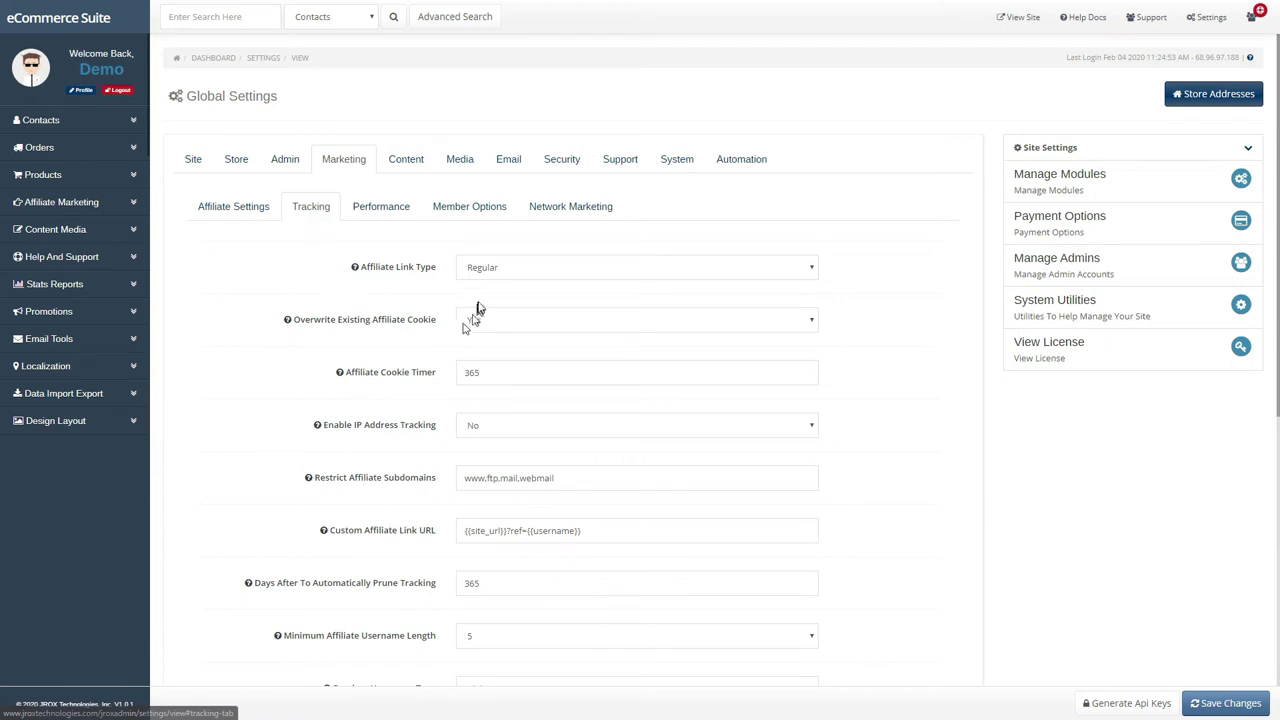
click(503, 268)
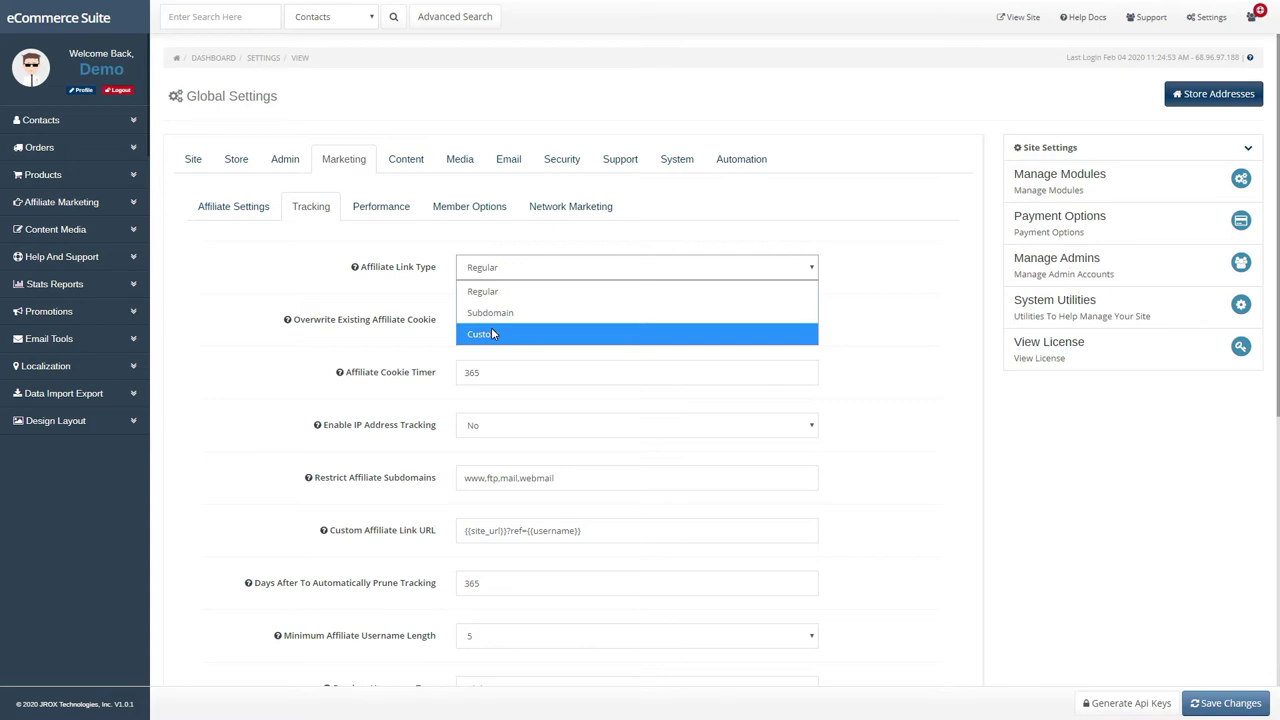
click(495, 298)
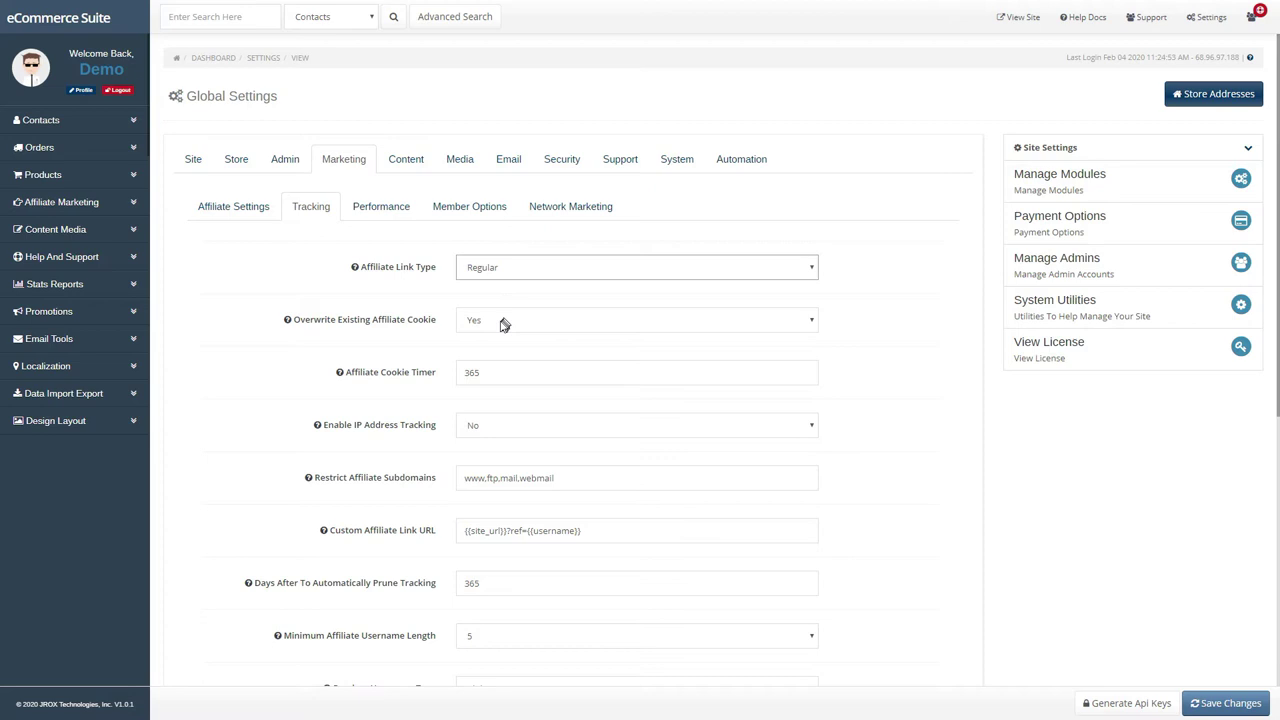
click(503, 326)
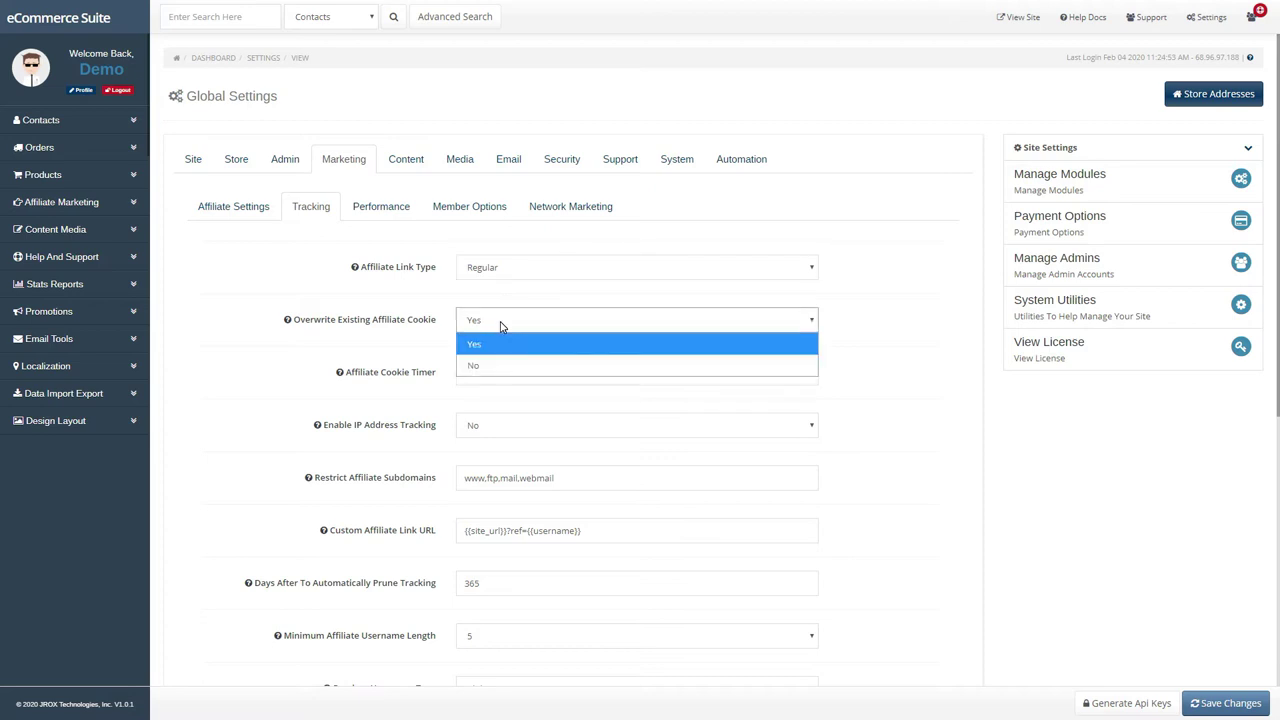
click(502, 326)
click(497, 371)
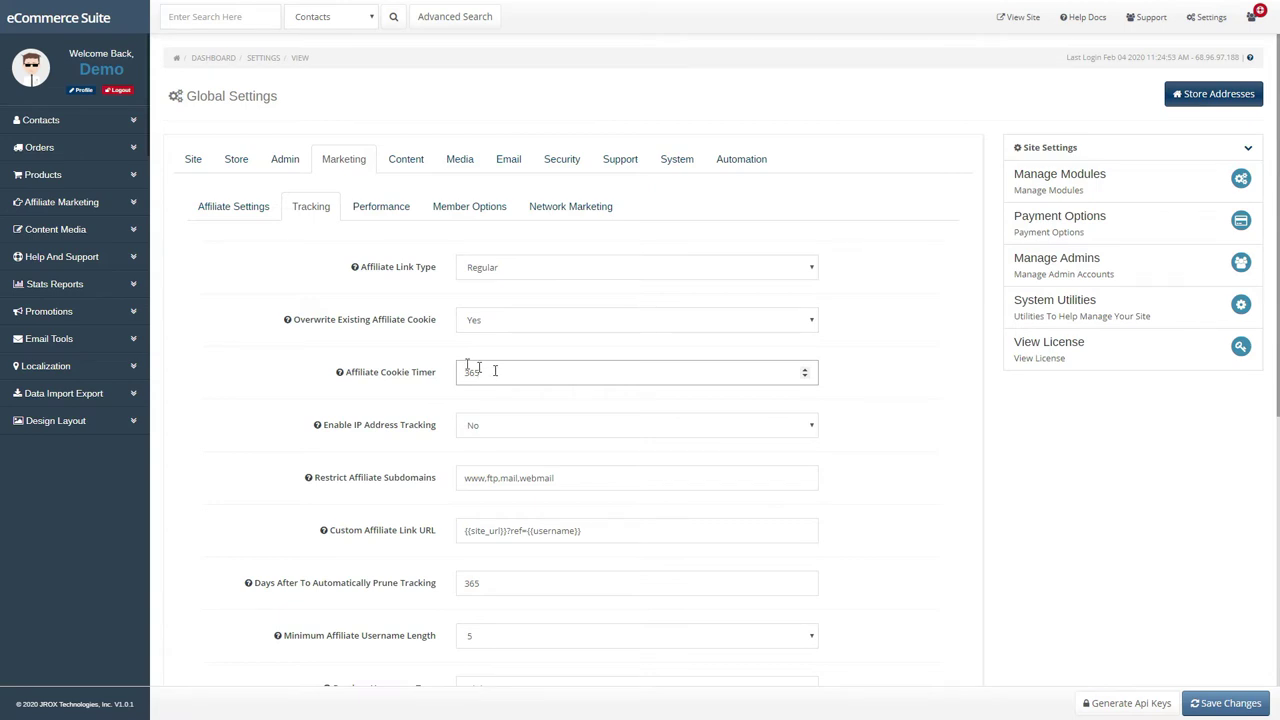
click(538, 438)
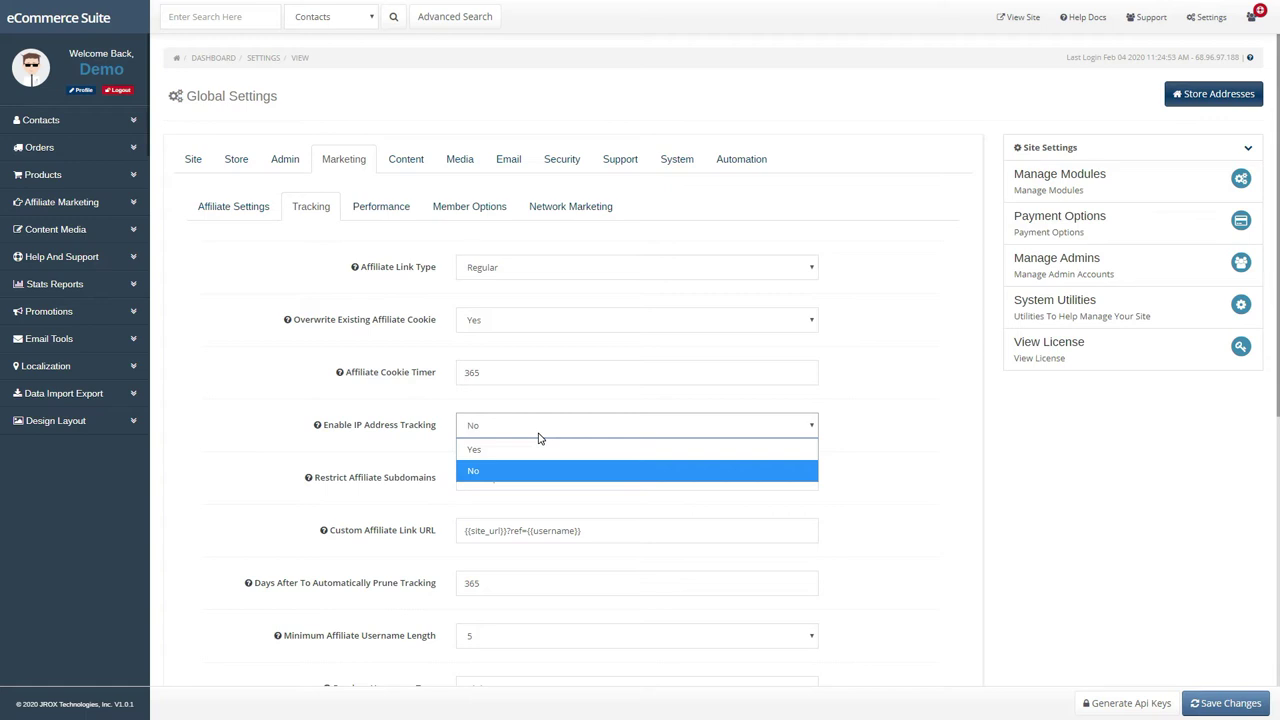
click(539, 438)
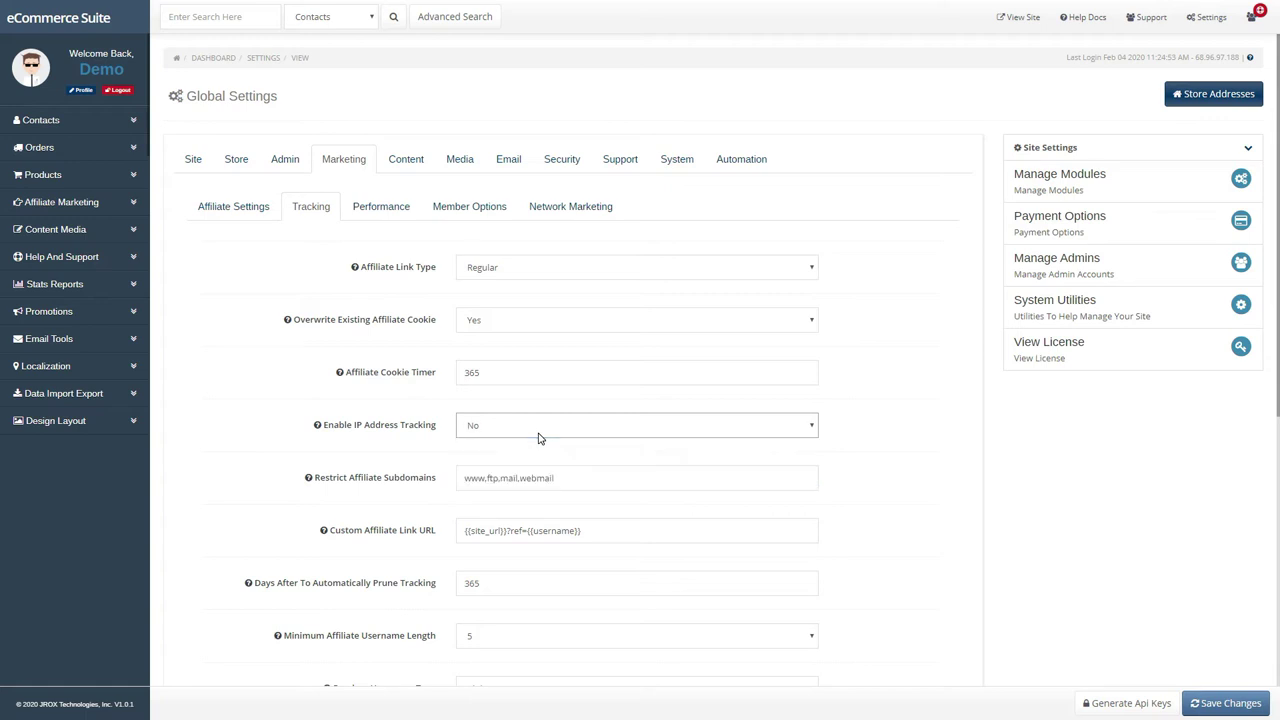
click(571, 480)
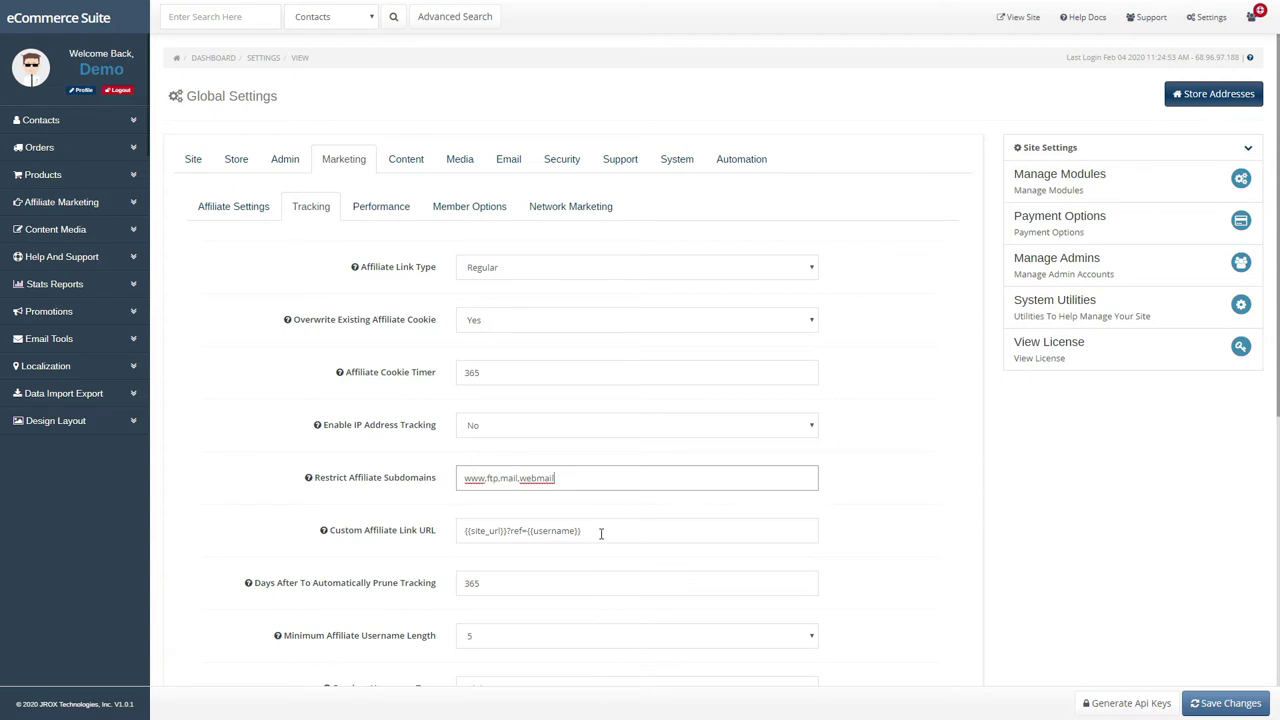
click(601, 534)
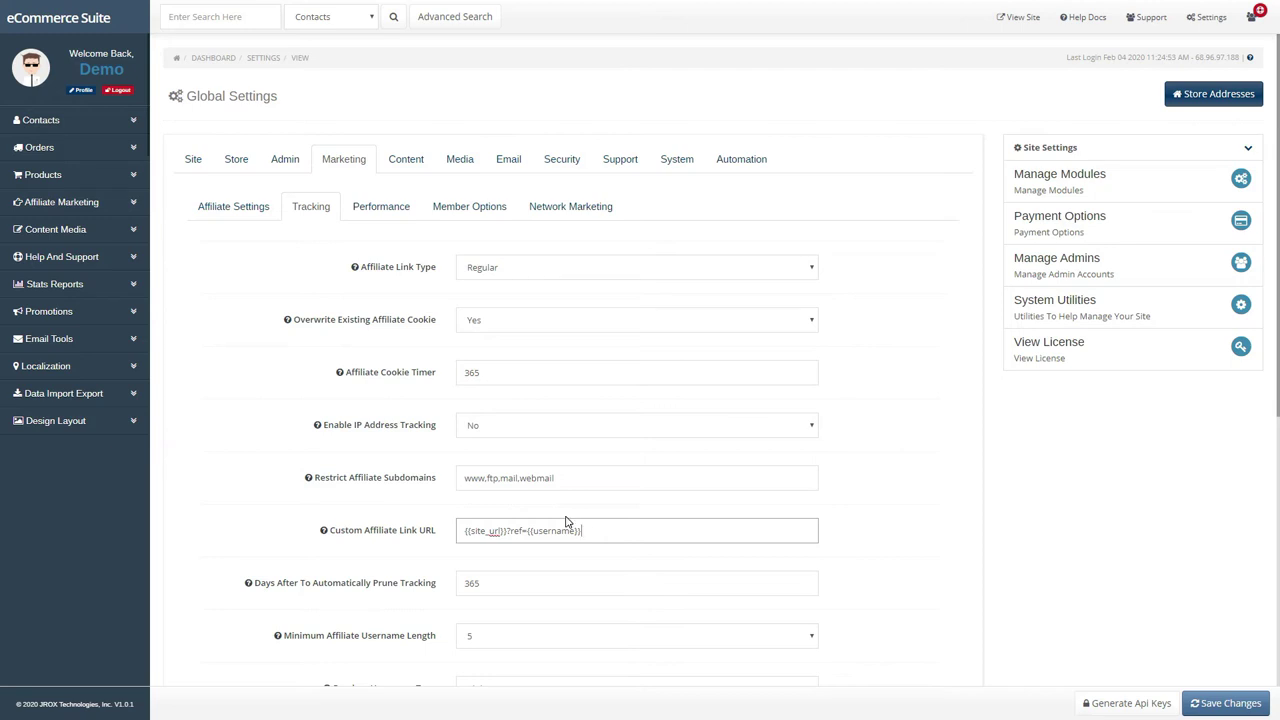
scroll(566, 522, down, 1)
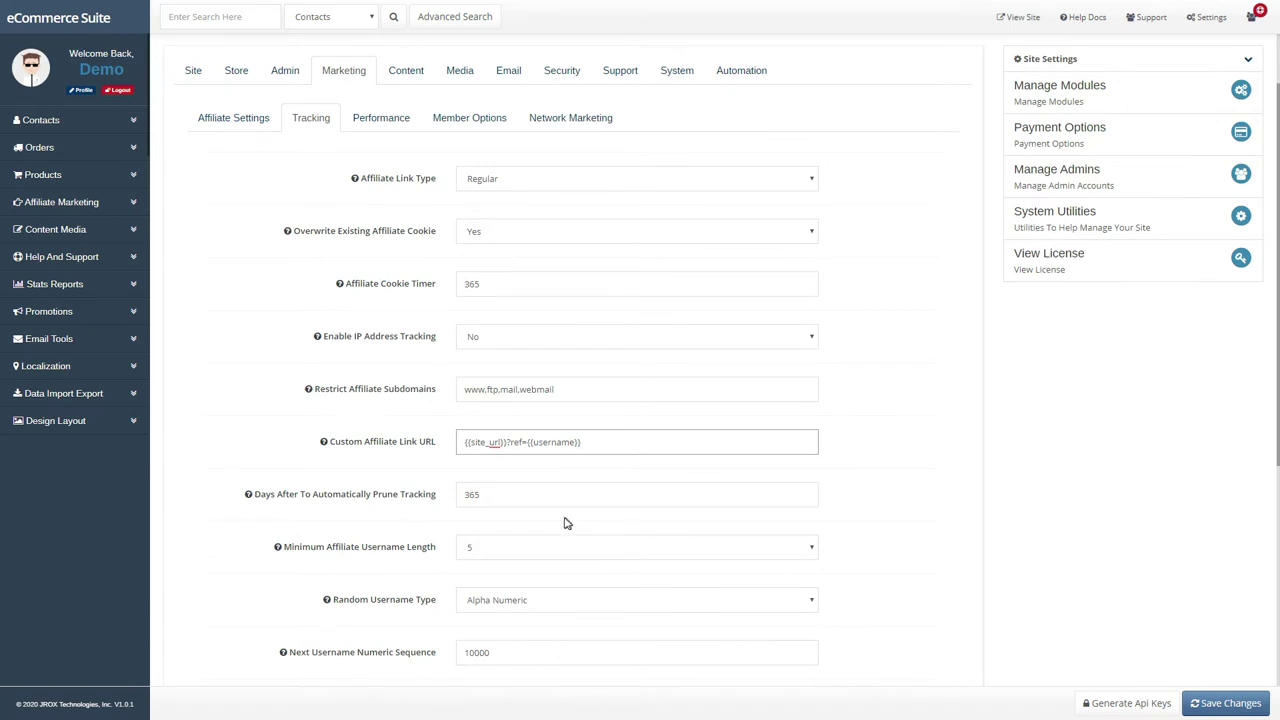
Step: Set tracking pruning to 364 days, keeping minimum username length 5 and Alpha Numeric random usernames
click(560, 497)
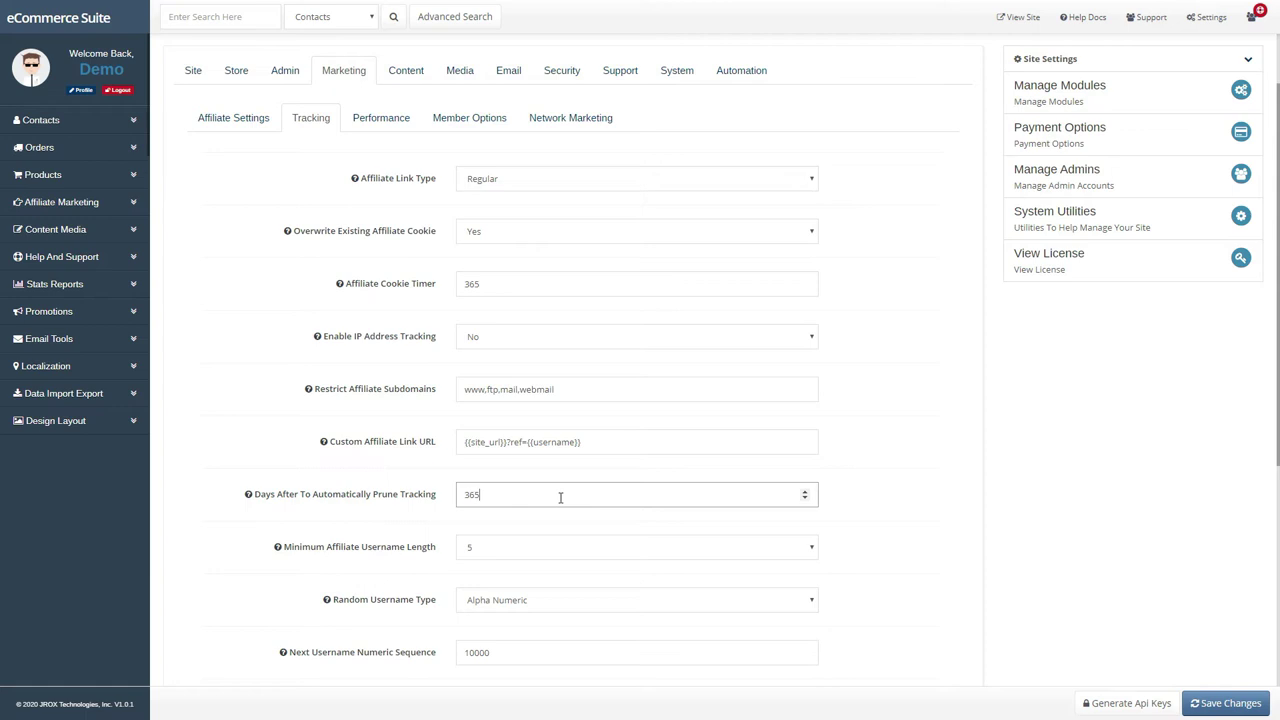
scroll(560, 497, down, 1)
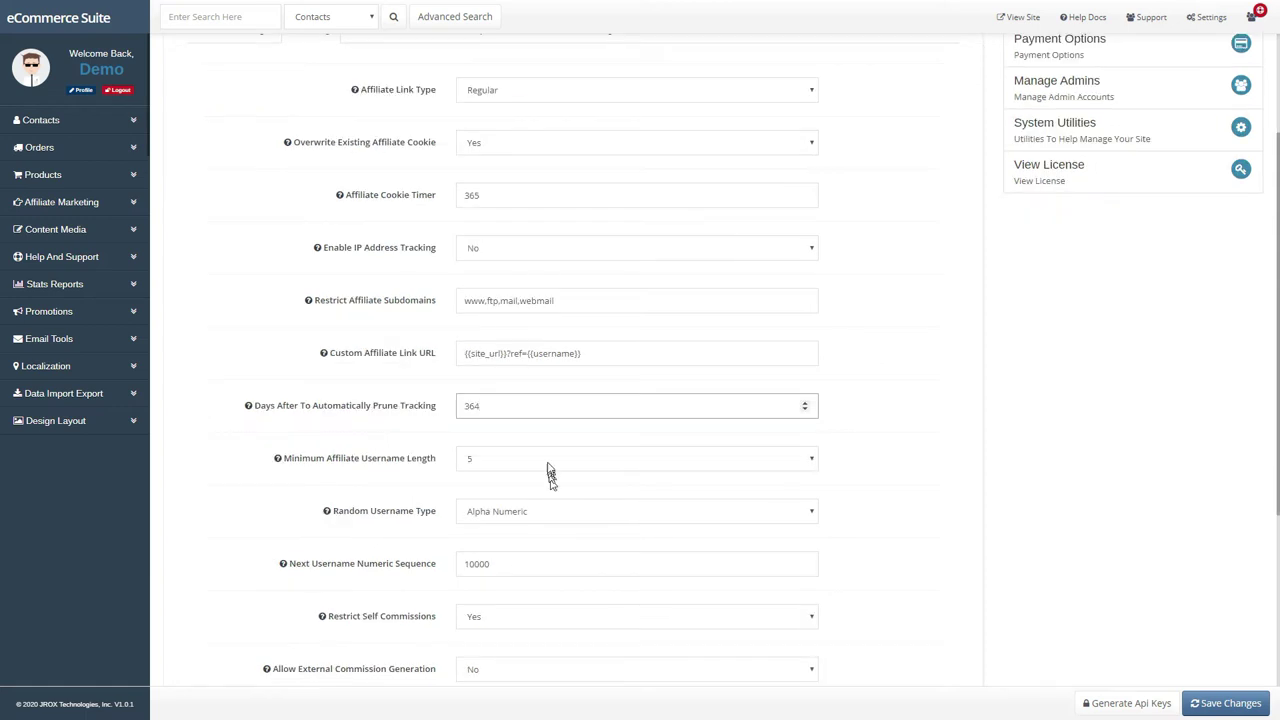
click(548, 461)
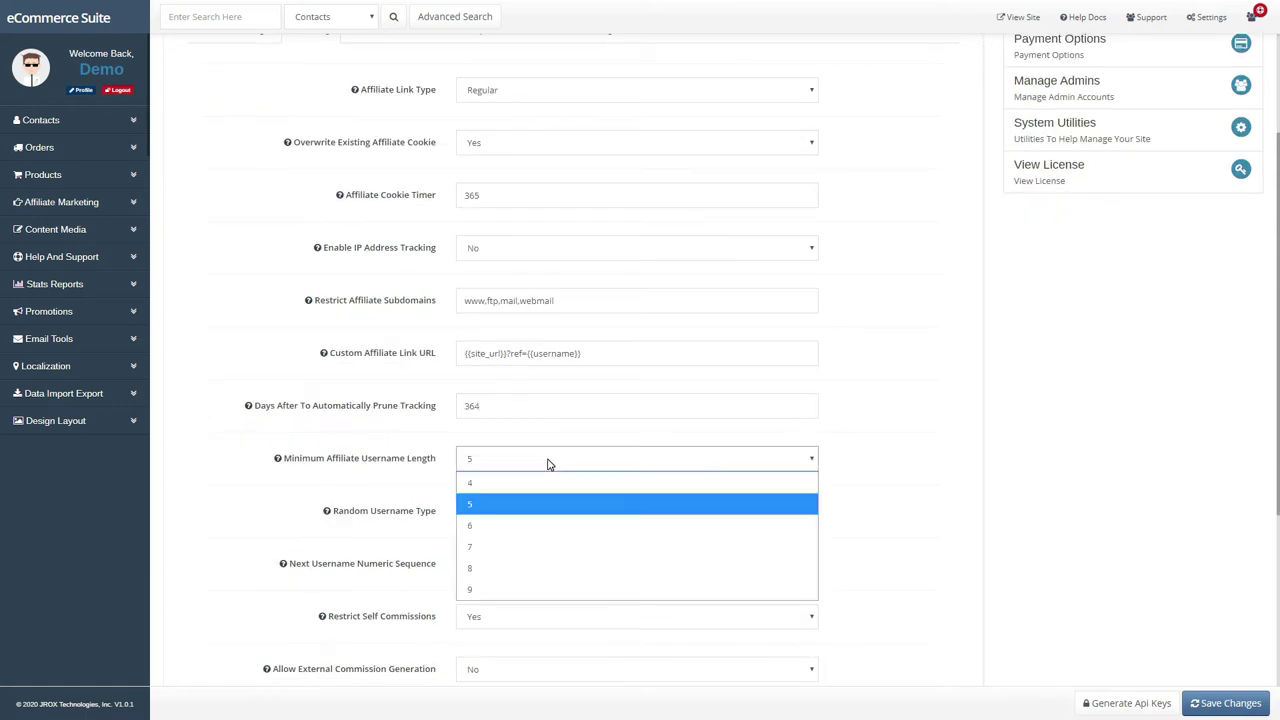
click(548, 464)
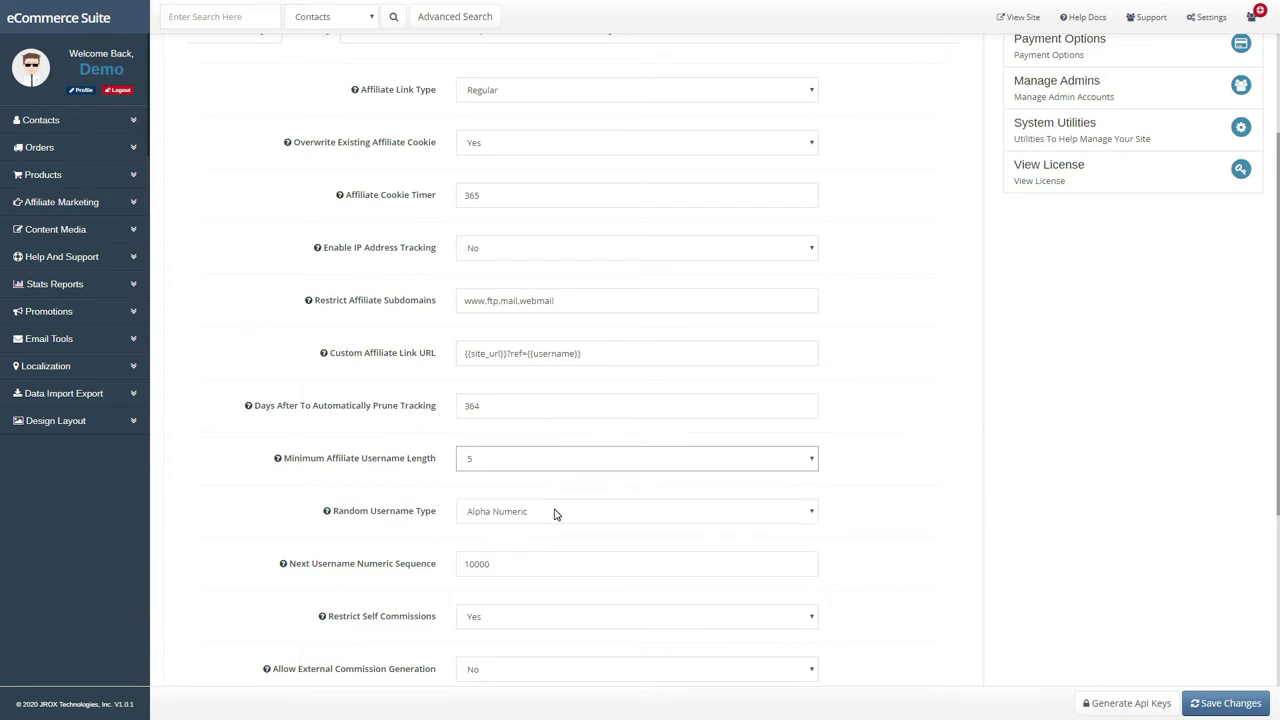
click(556, 514)
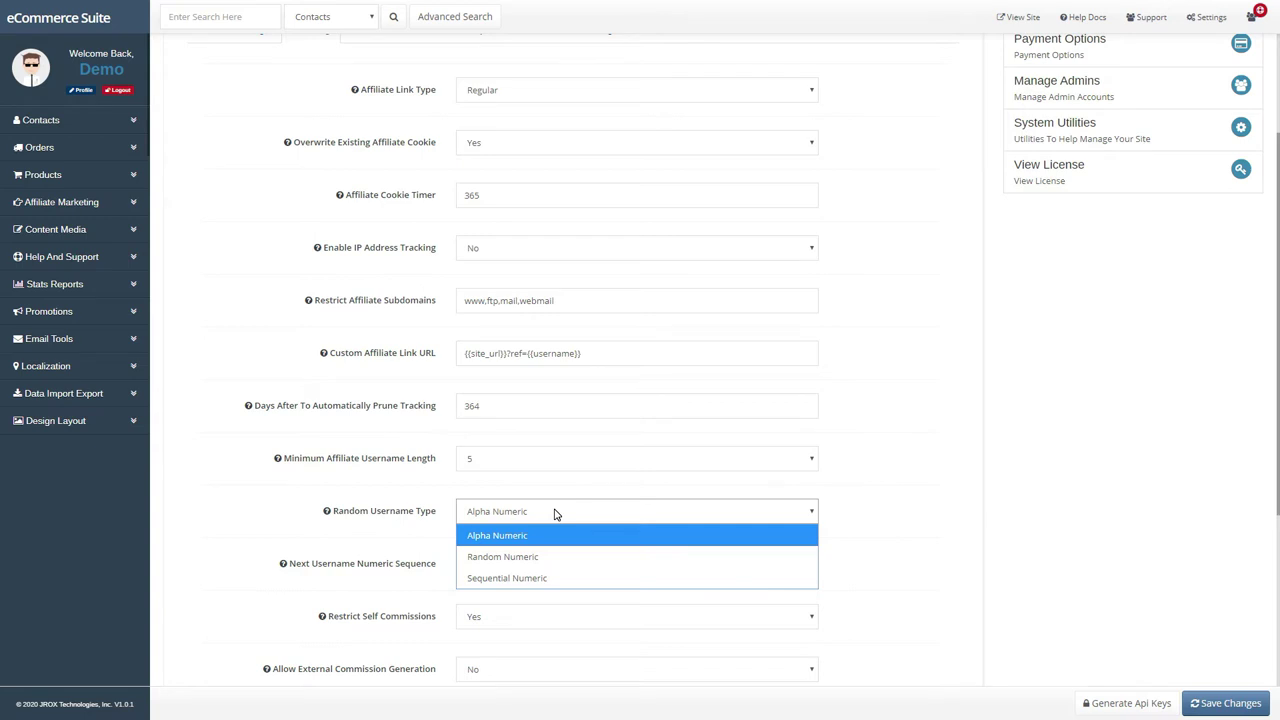
click(556, 514)
Step: Keep self commissions restricted, external commissions and traffic blocks disabled, and 'ref' as affiliate variable
scroll(551, 514, down, 4)
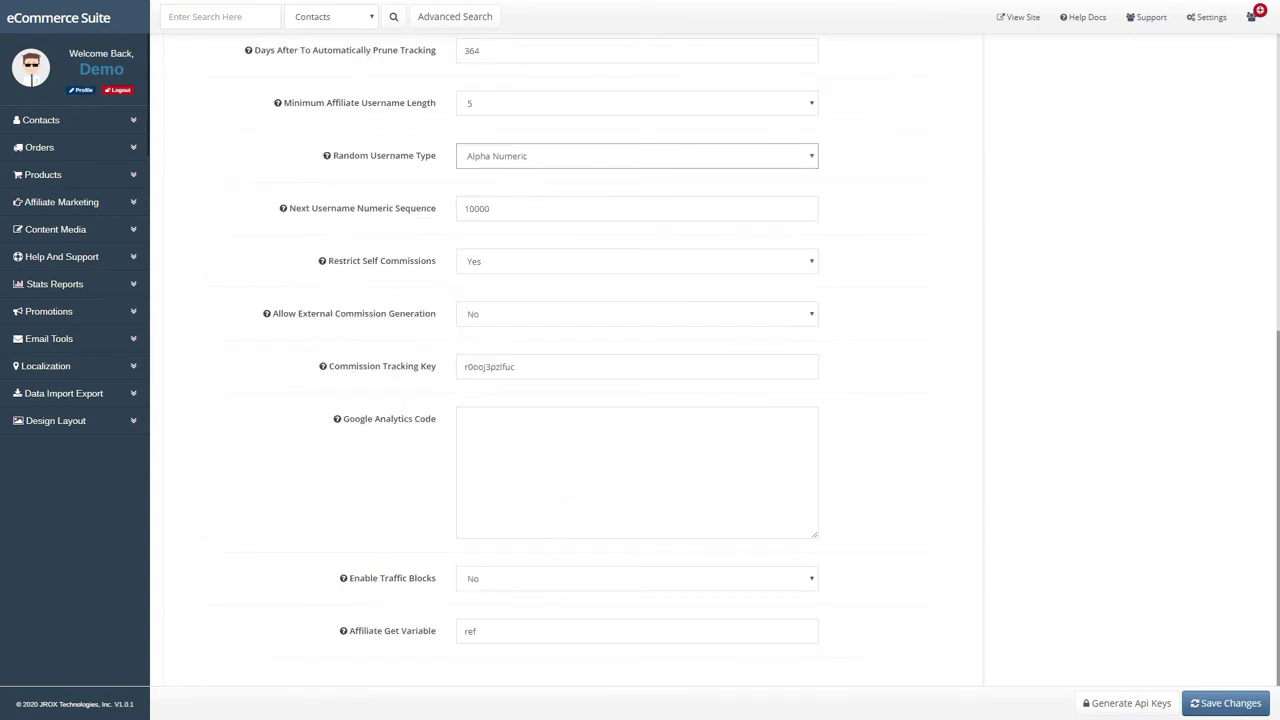
click(537, 264)
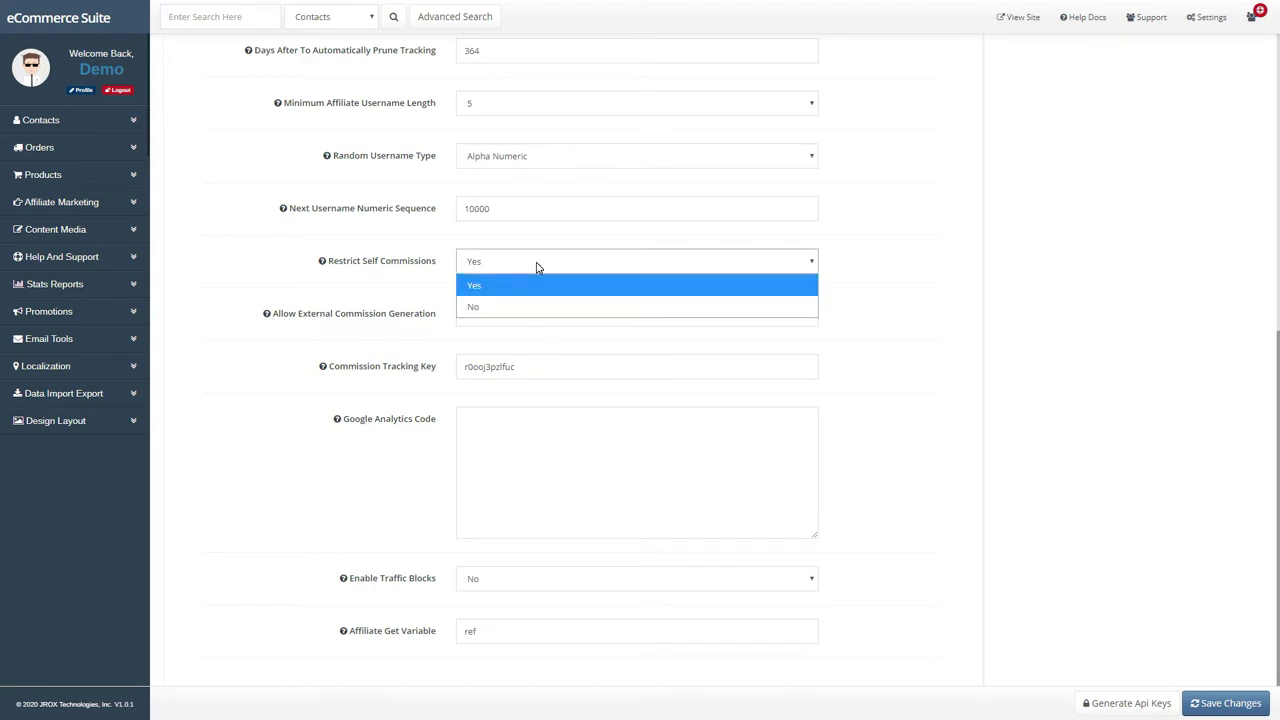
click(537, 265)
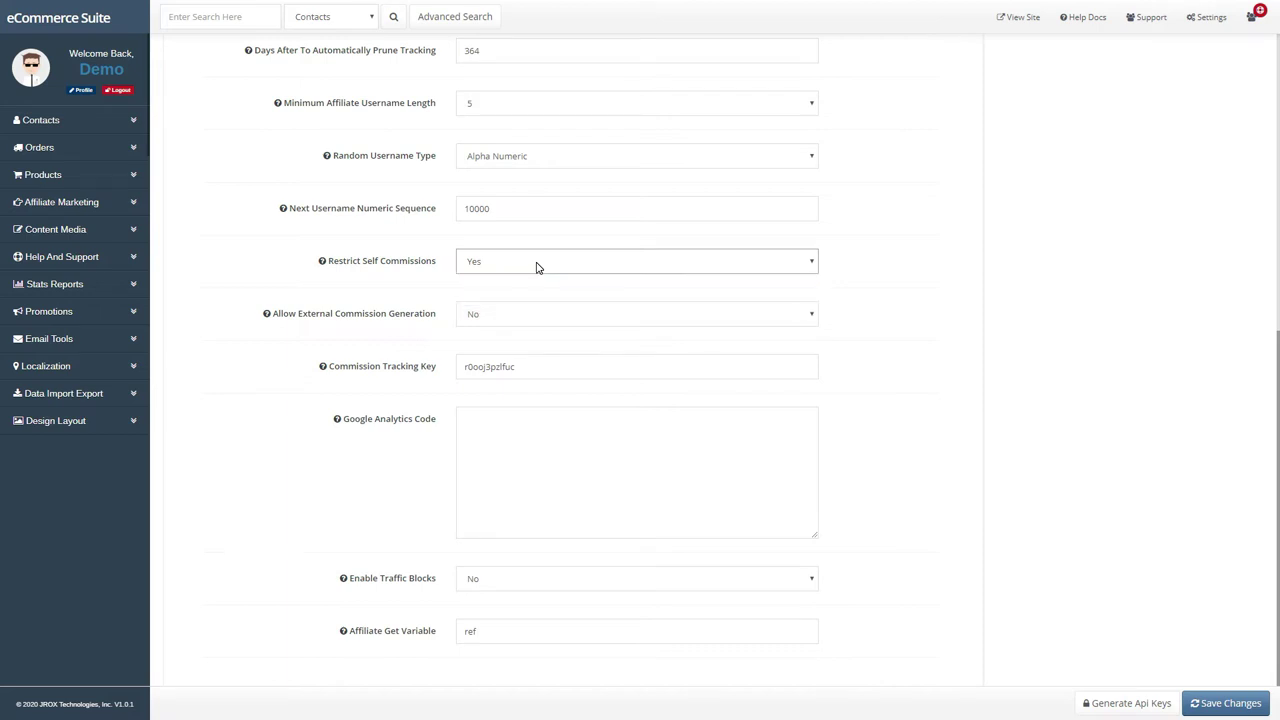
click(520, 320)
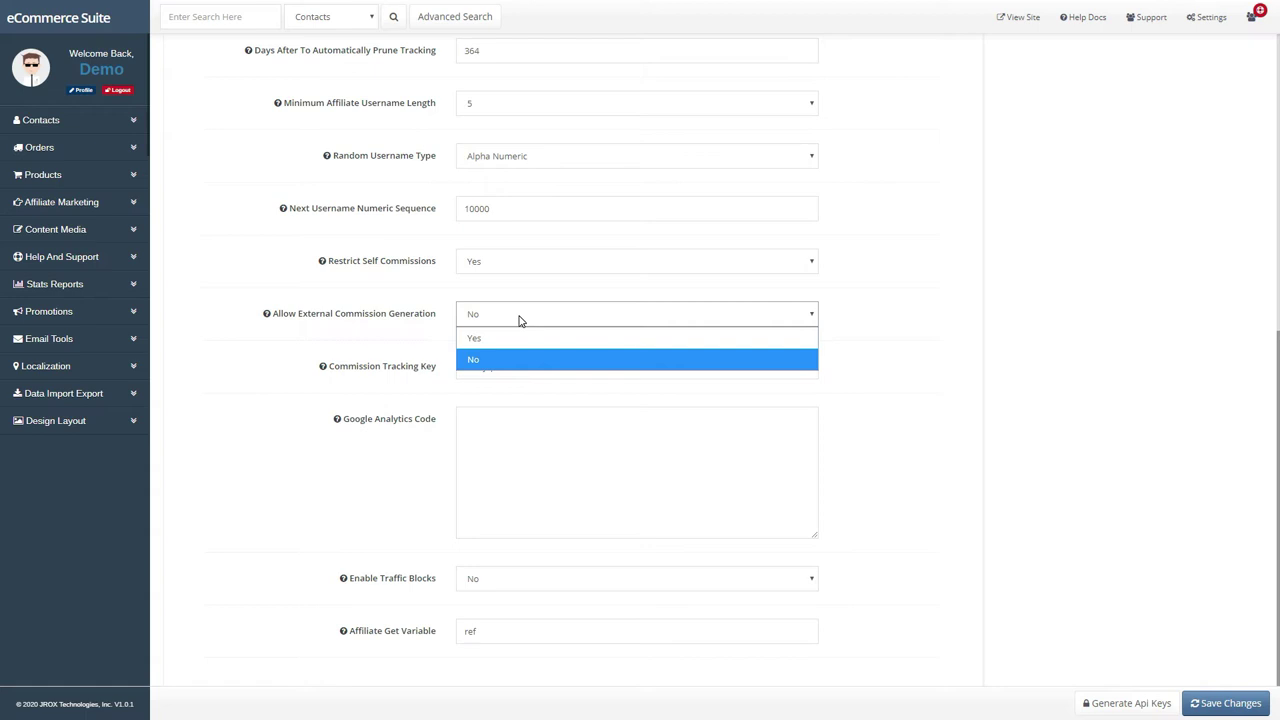
click(519, 320)
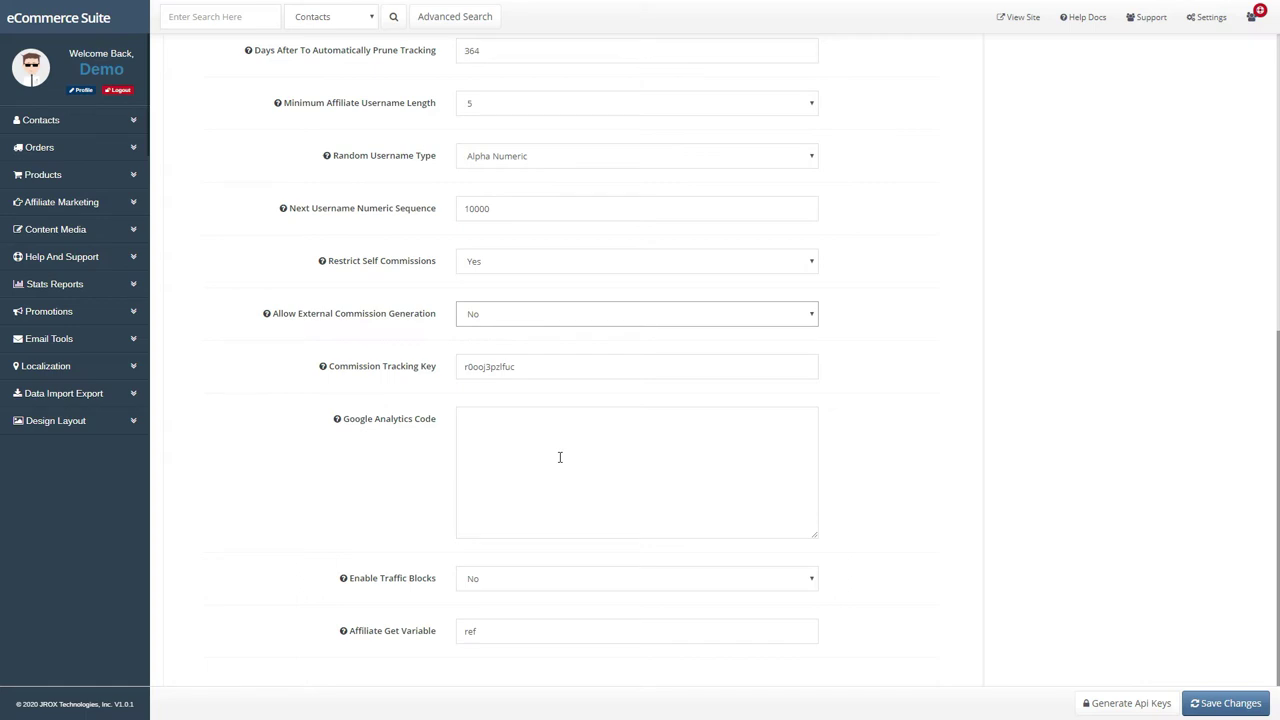
click(551, 584)
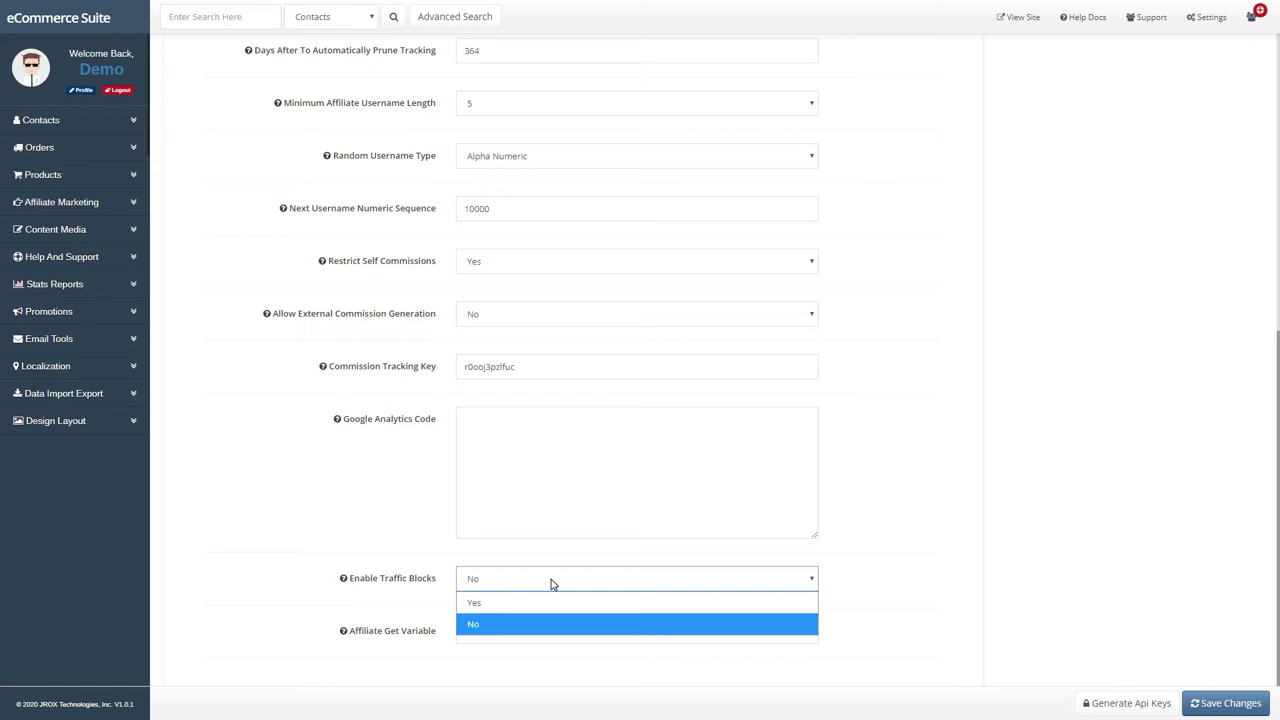
click(551, 579)
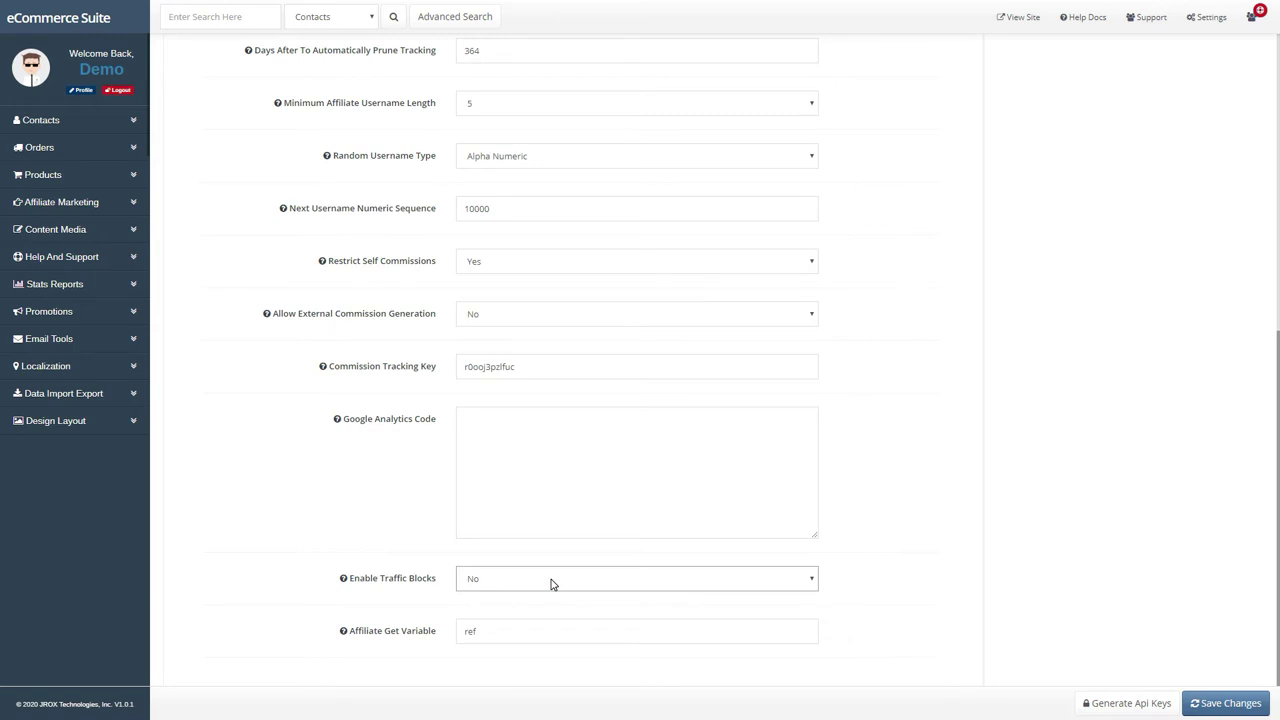
click(549, 631)
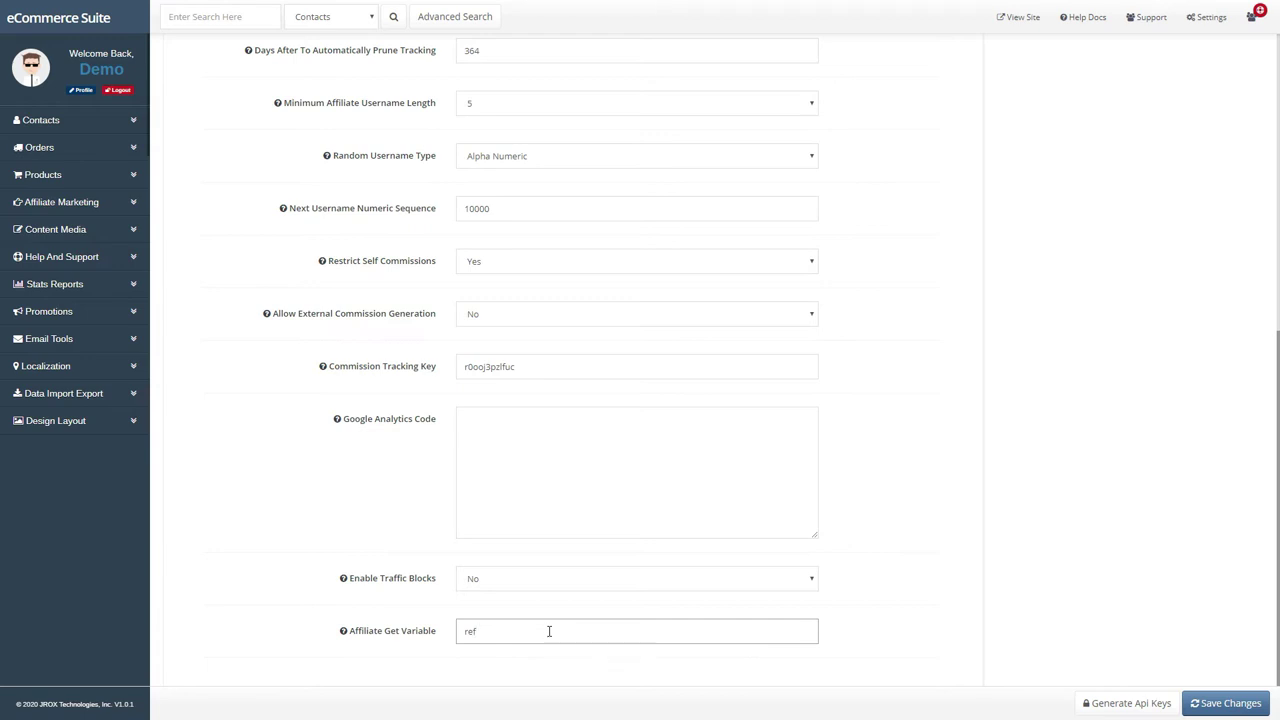
scroll(549, 631, up, 5)
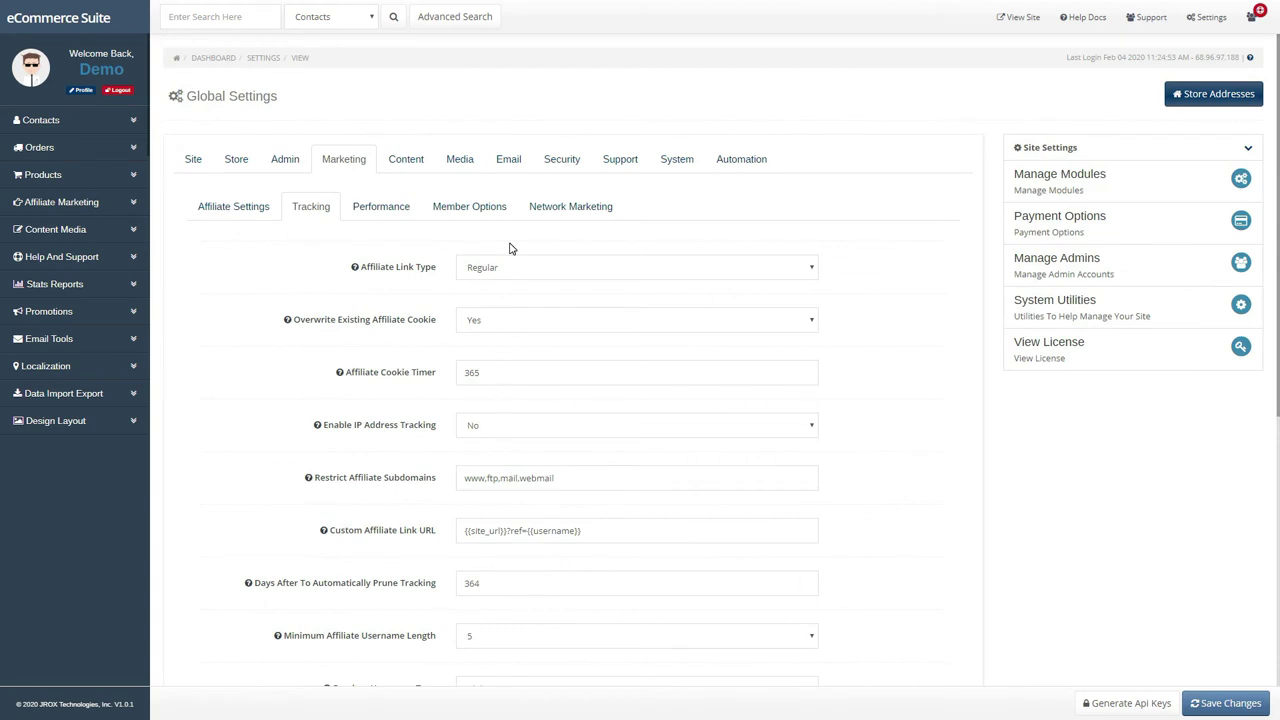
Step: In Network Marketing, keep 1 affiliate commission level and the MLM forced matrix disabled
click(559, 218)
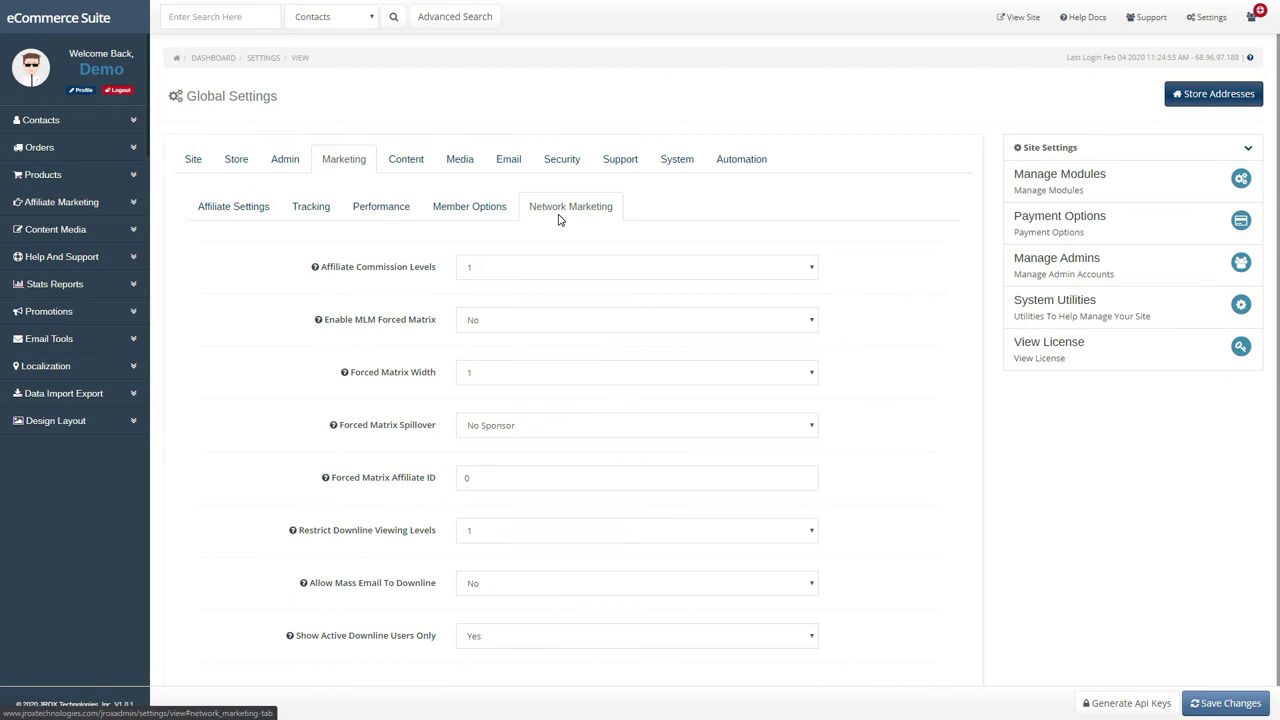
click(547, 276)
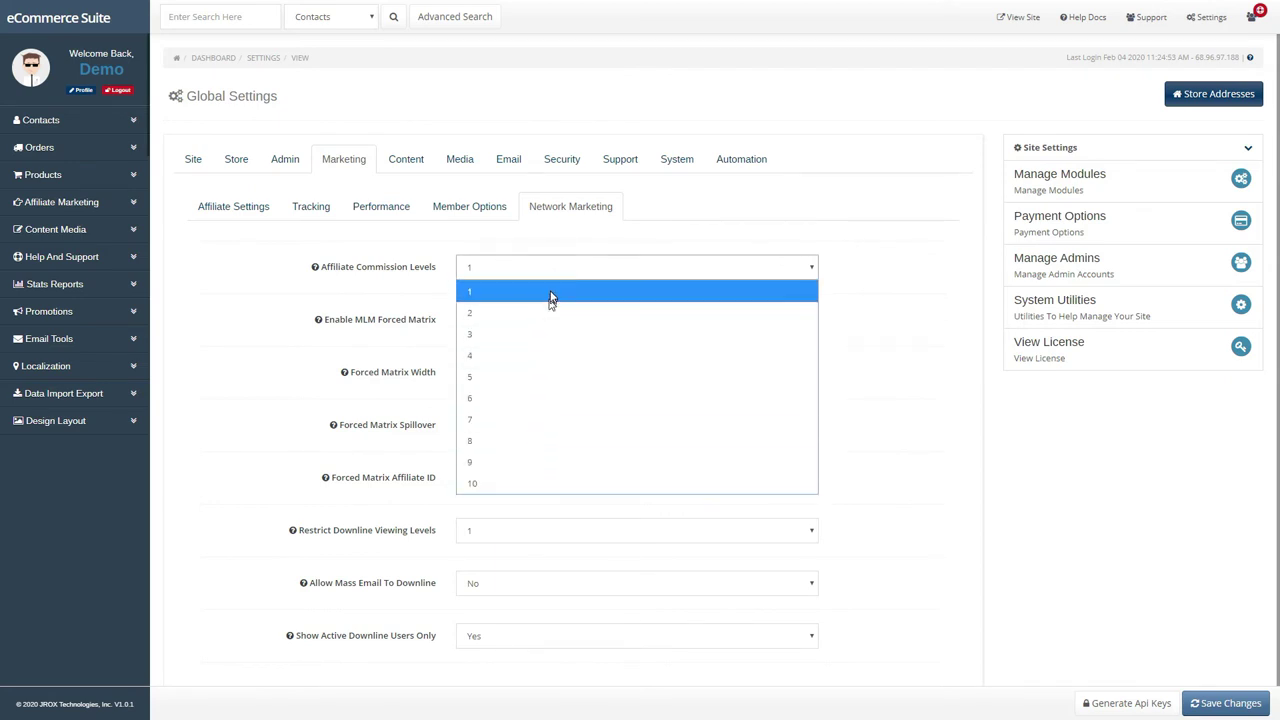
click(552, 293)
click(550, 321)
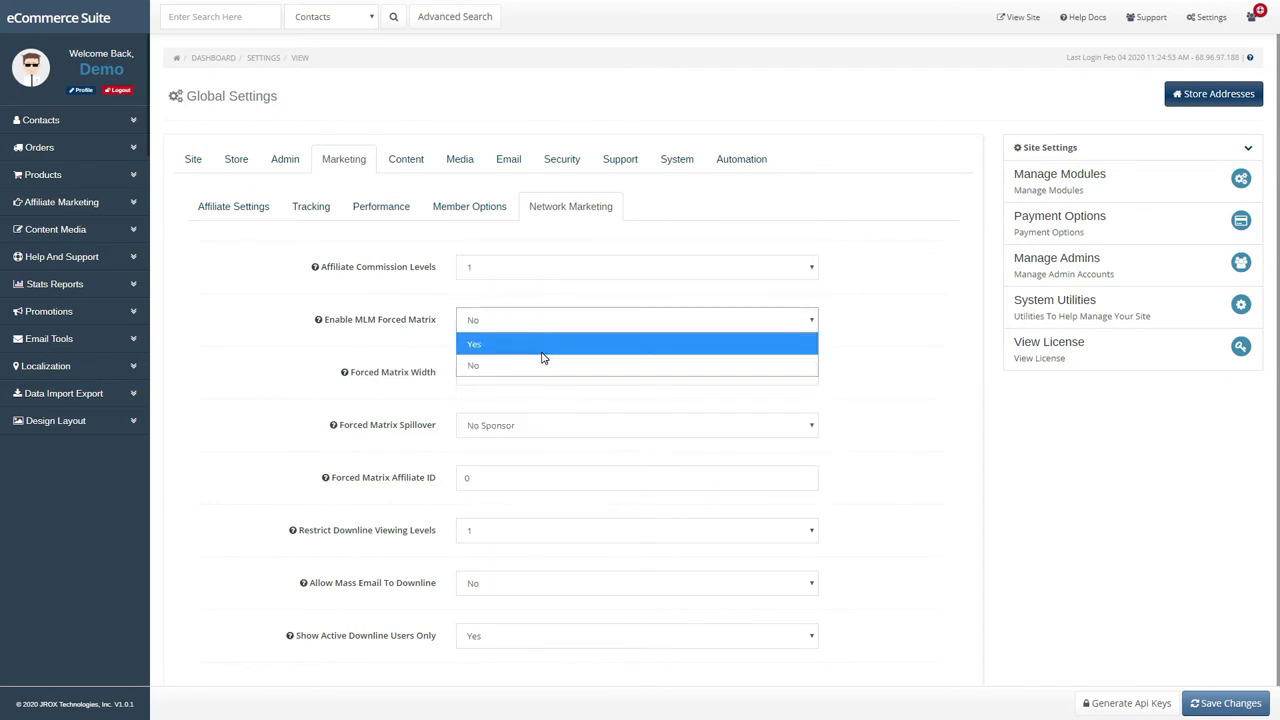
click(558, 328)
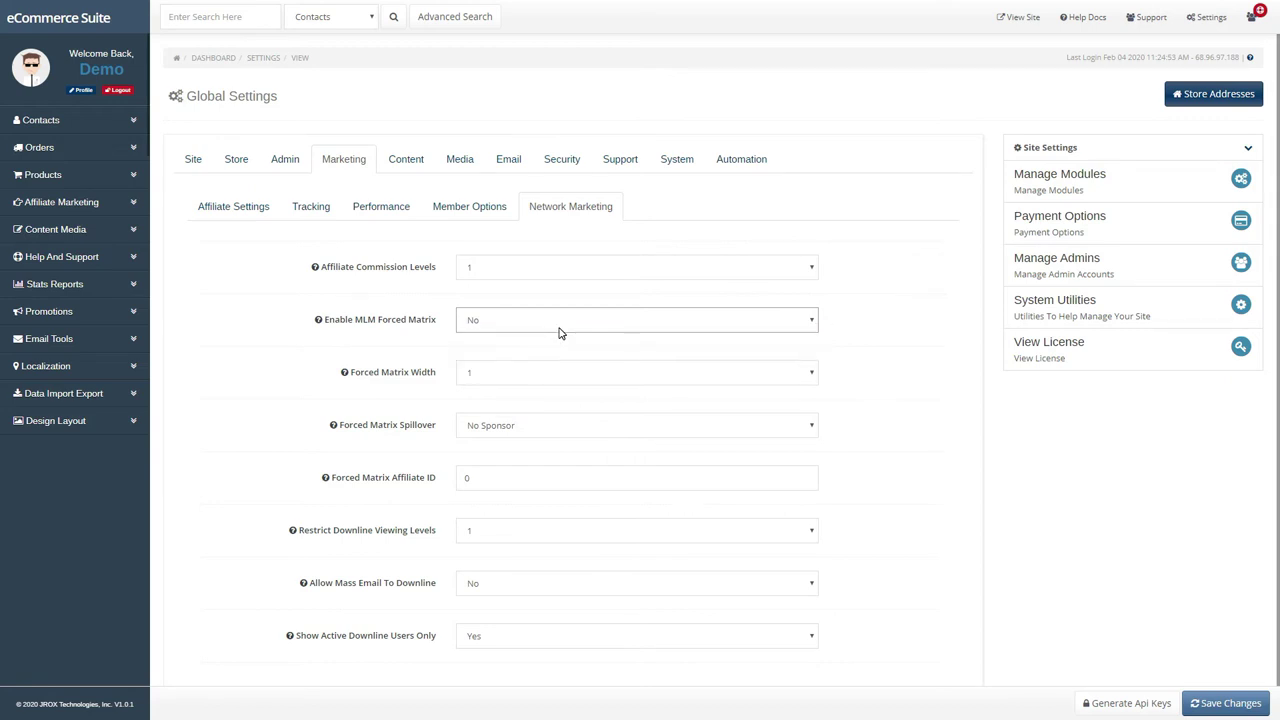
click(538, 373)
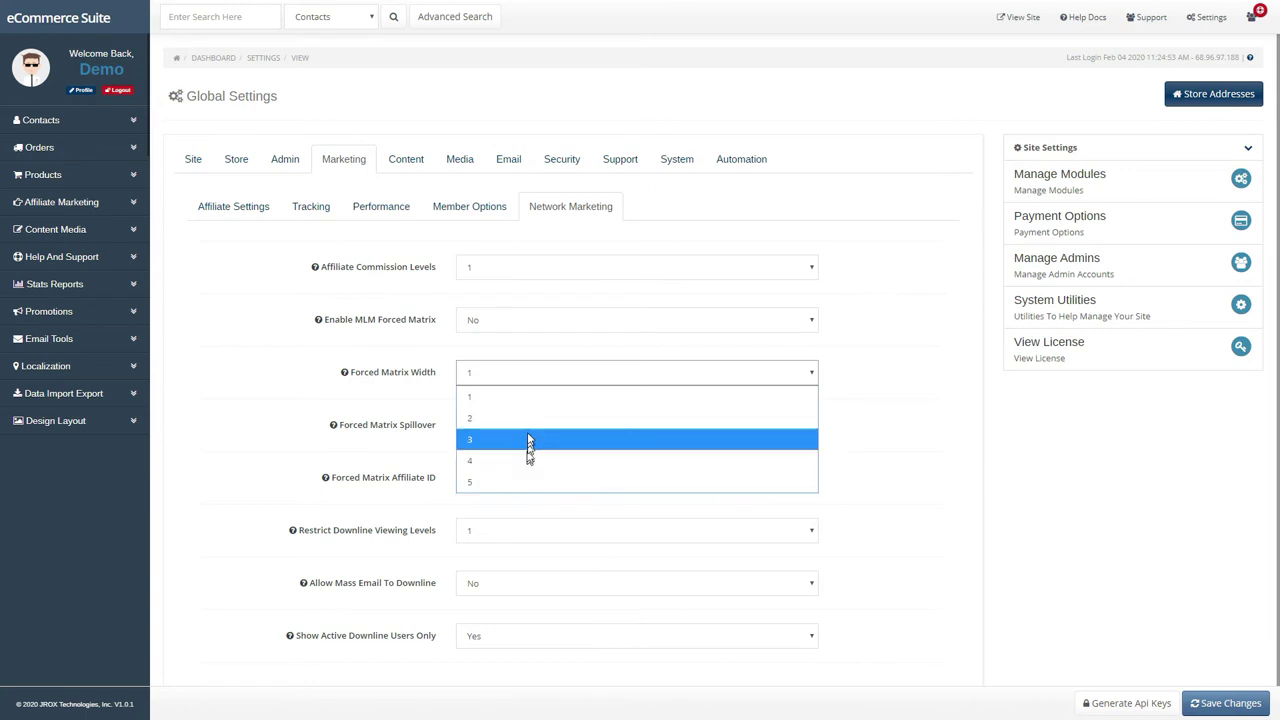
click(534, 382)
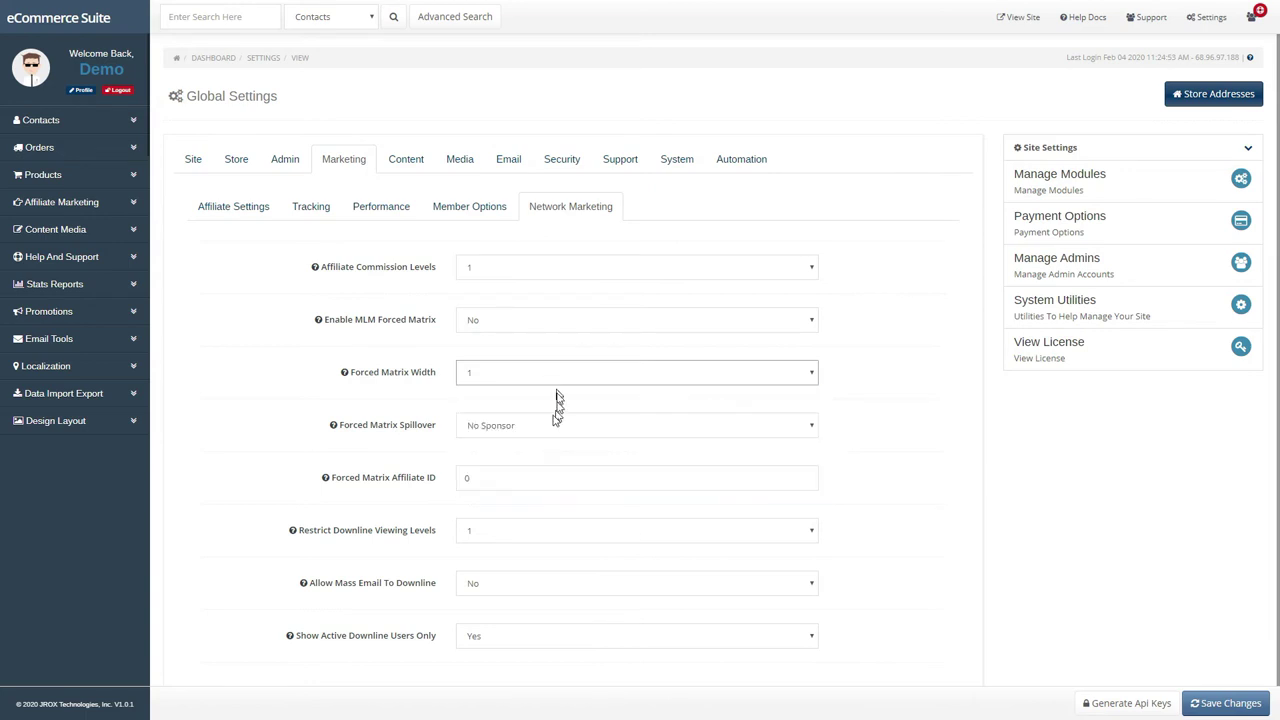
Step: Keep forced matrix spillover at No Sponsor and save the global settings
click(548, 427)
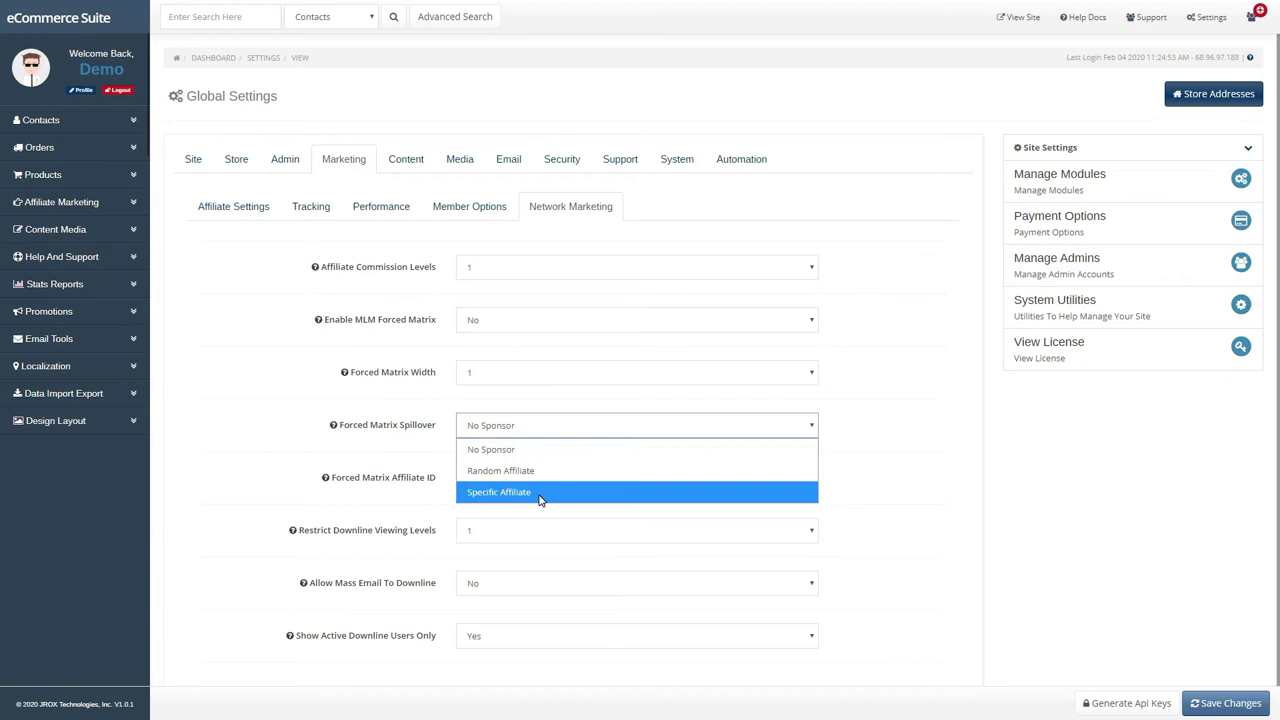
click(554, 446)
scroll(546, 651, down, 1)
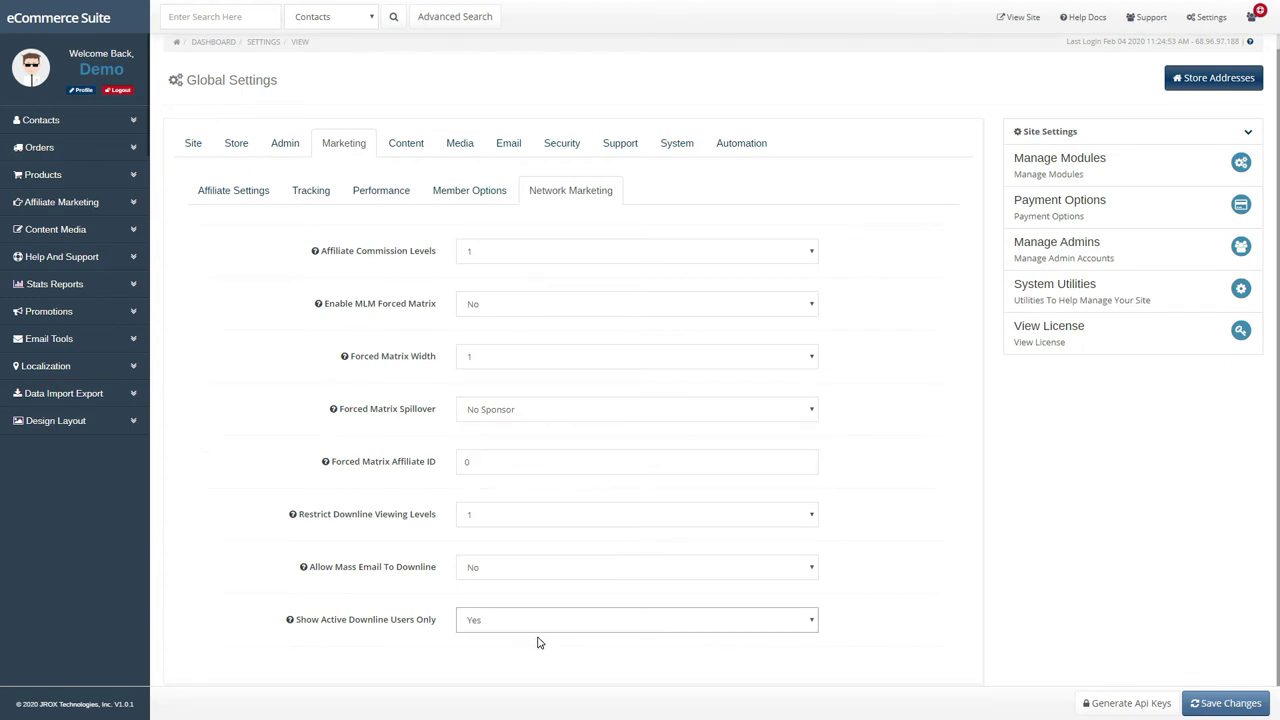
click(1250, 704)
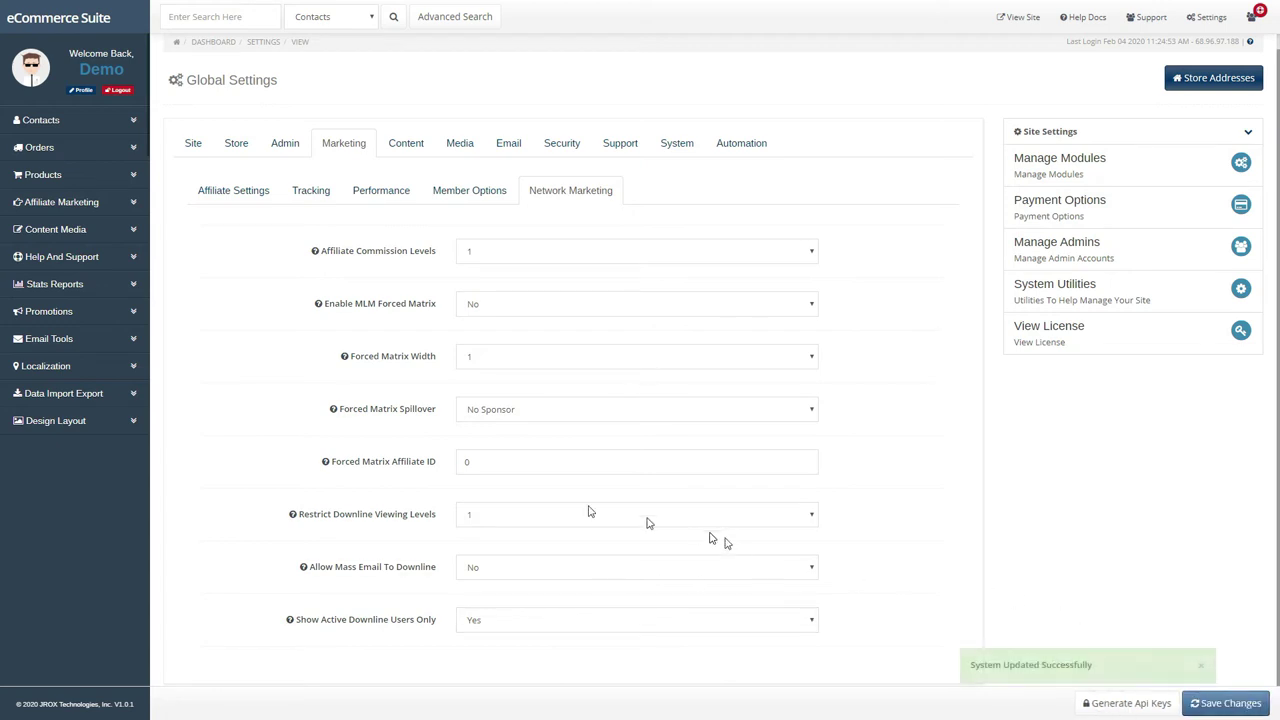
click(43, 213)
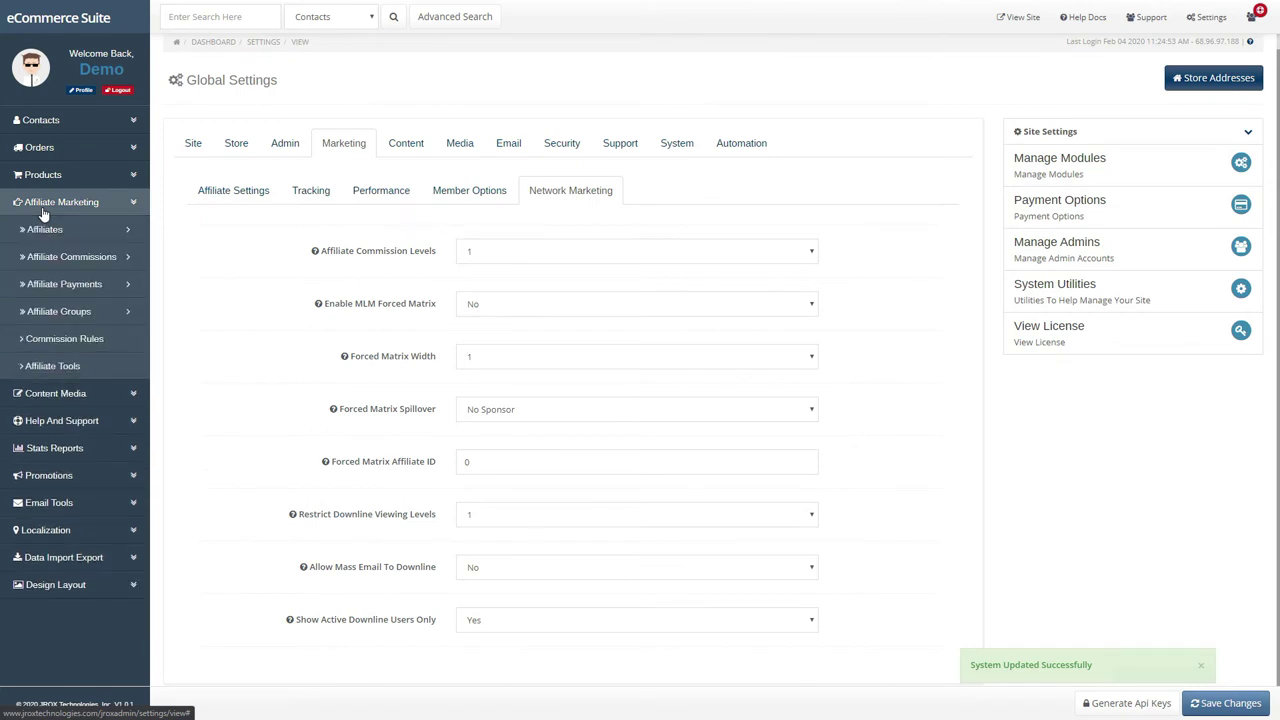
Step: Open the first affiliate's record from View Affiliates and highlight their referral link
click(43, 230)
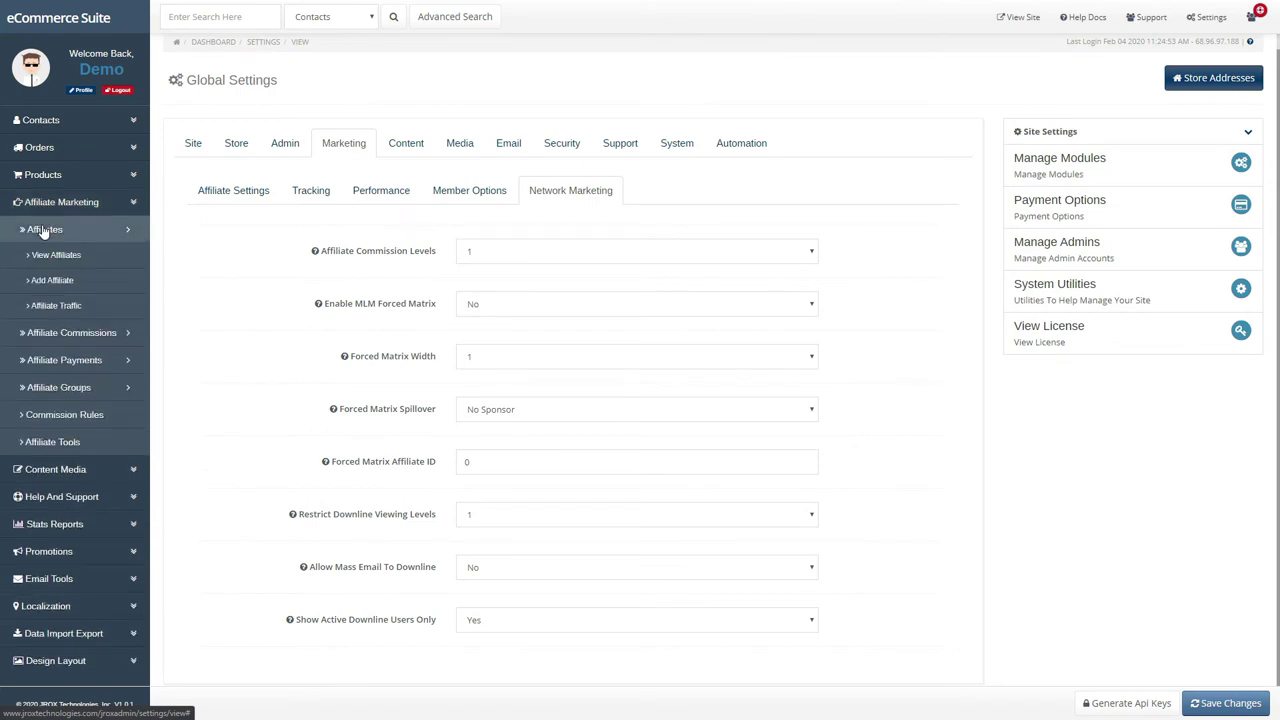
click(52, 255)
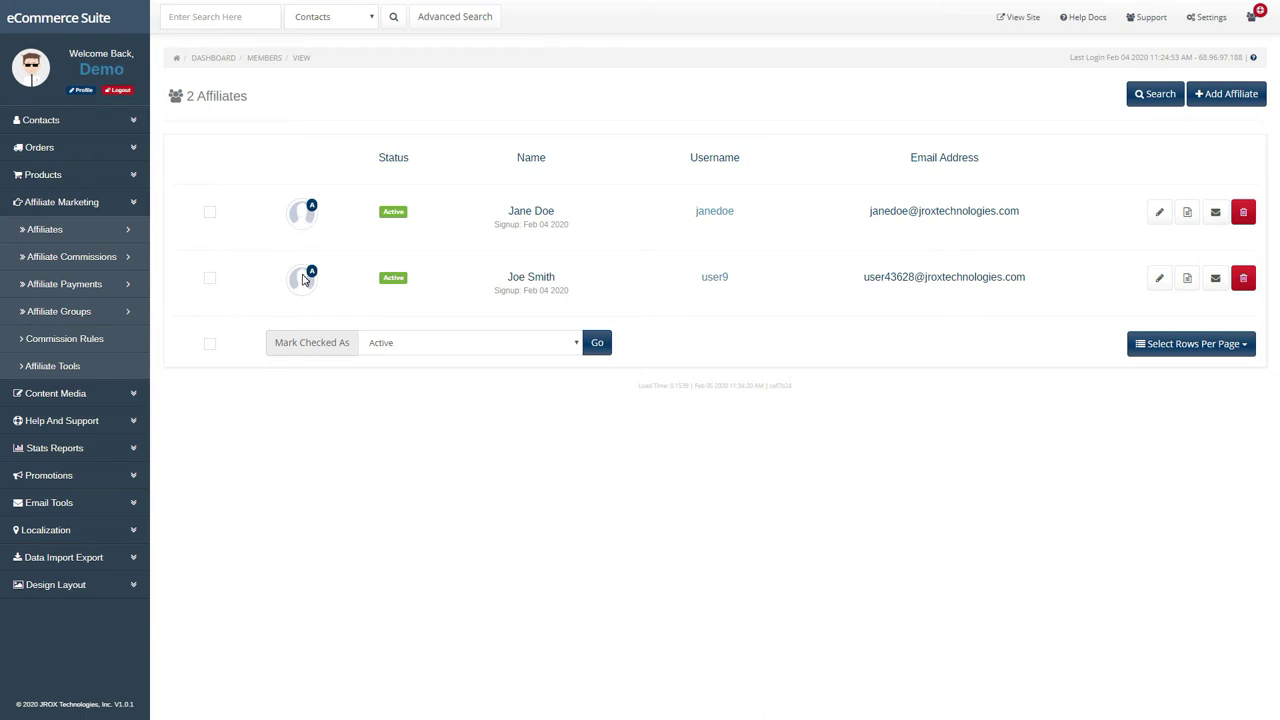
click(544, 214)
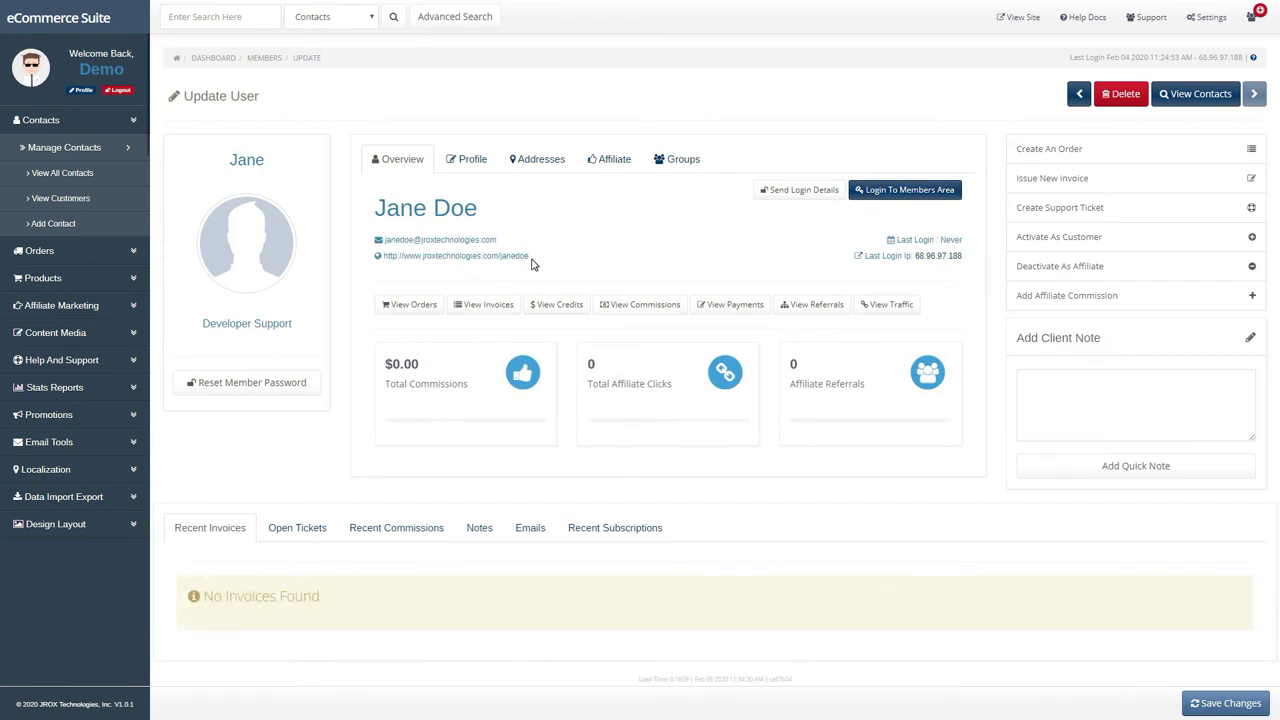
drag(530, 257, 383, 257)
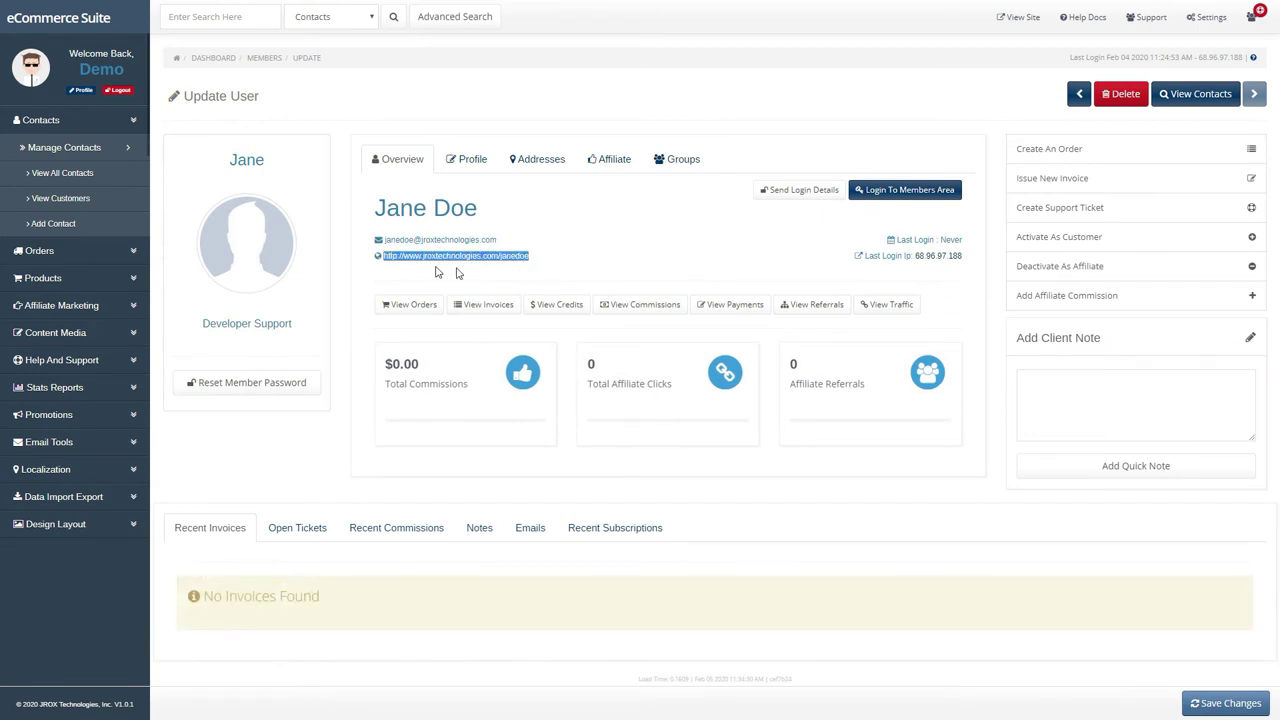
click(559, 264)
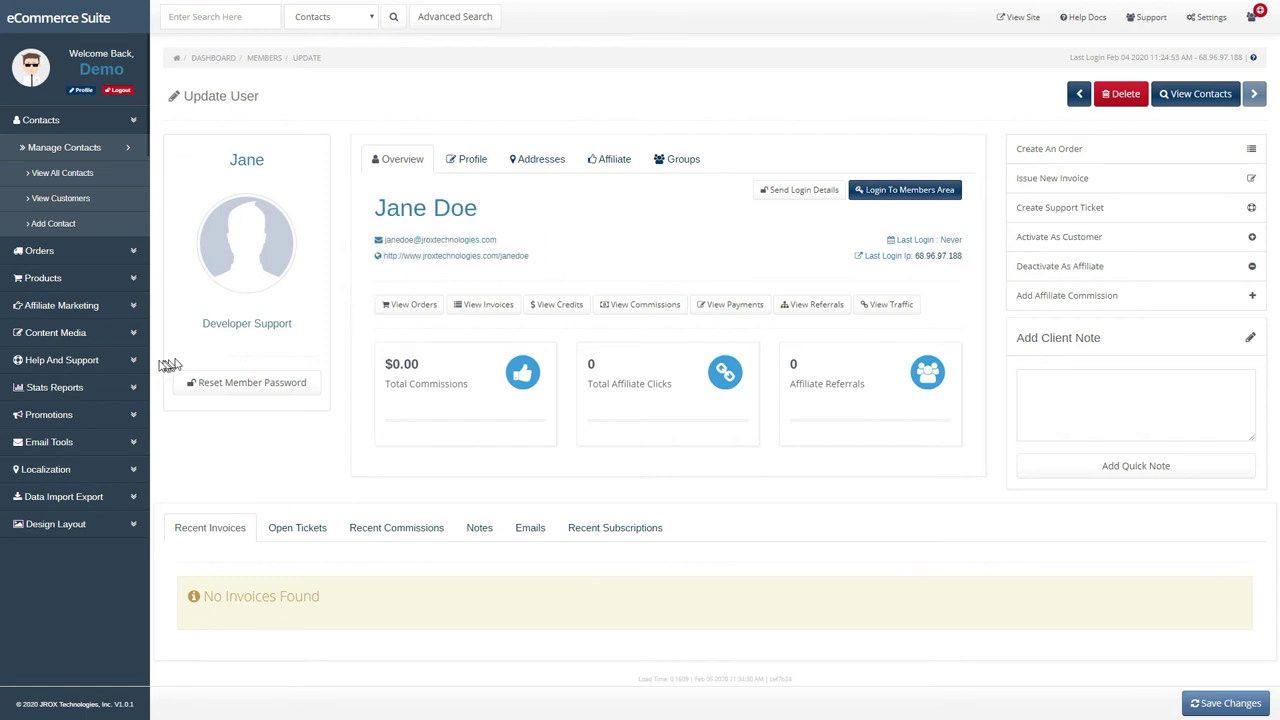
click(64, 306)
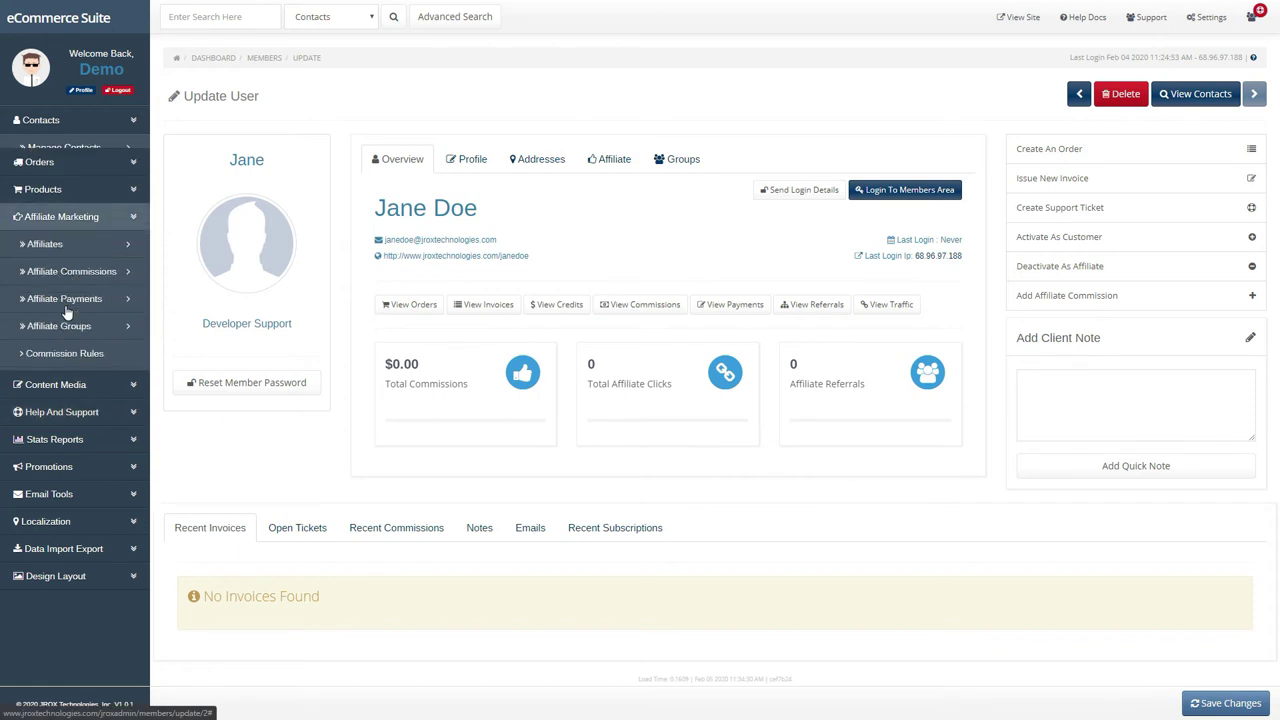
click(48, 312)
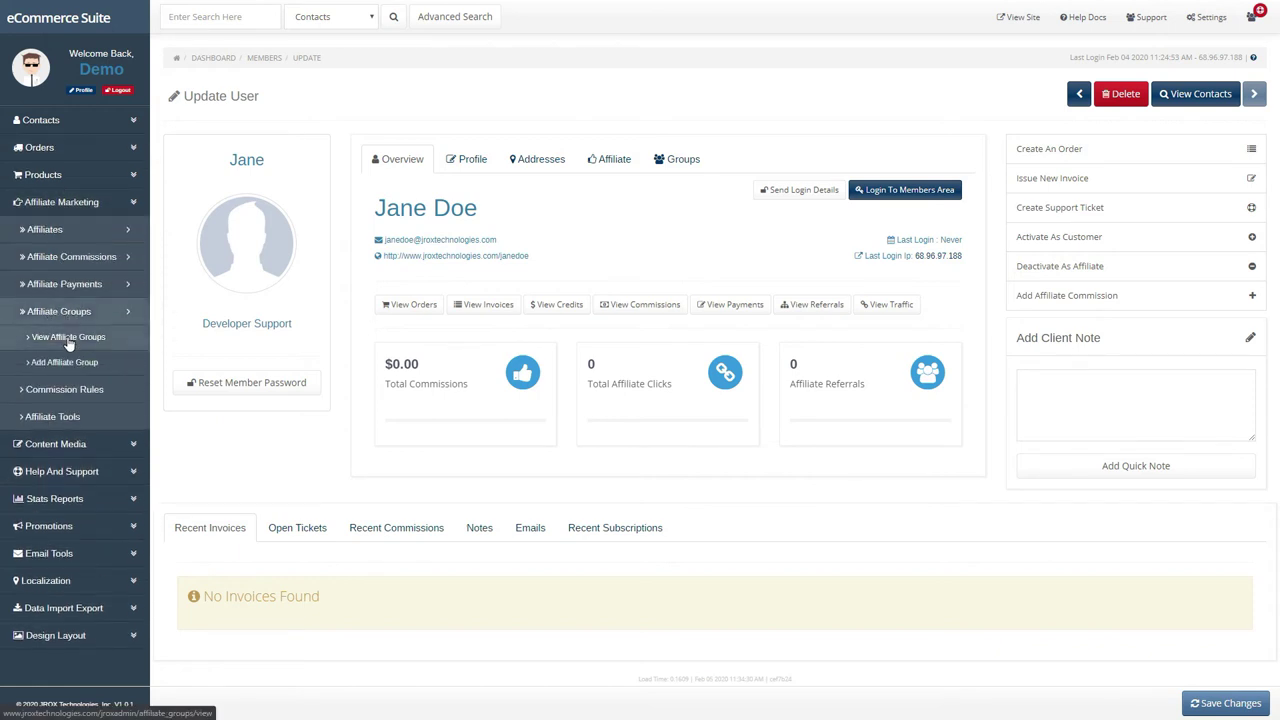
Step: View the affiliate groups list with only Default at 10 percent, and start a new group
click(68, 338)
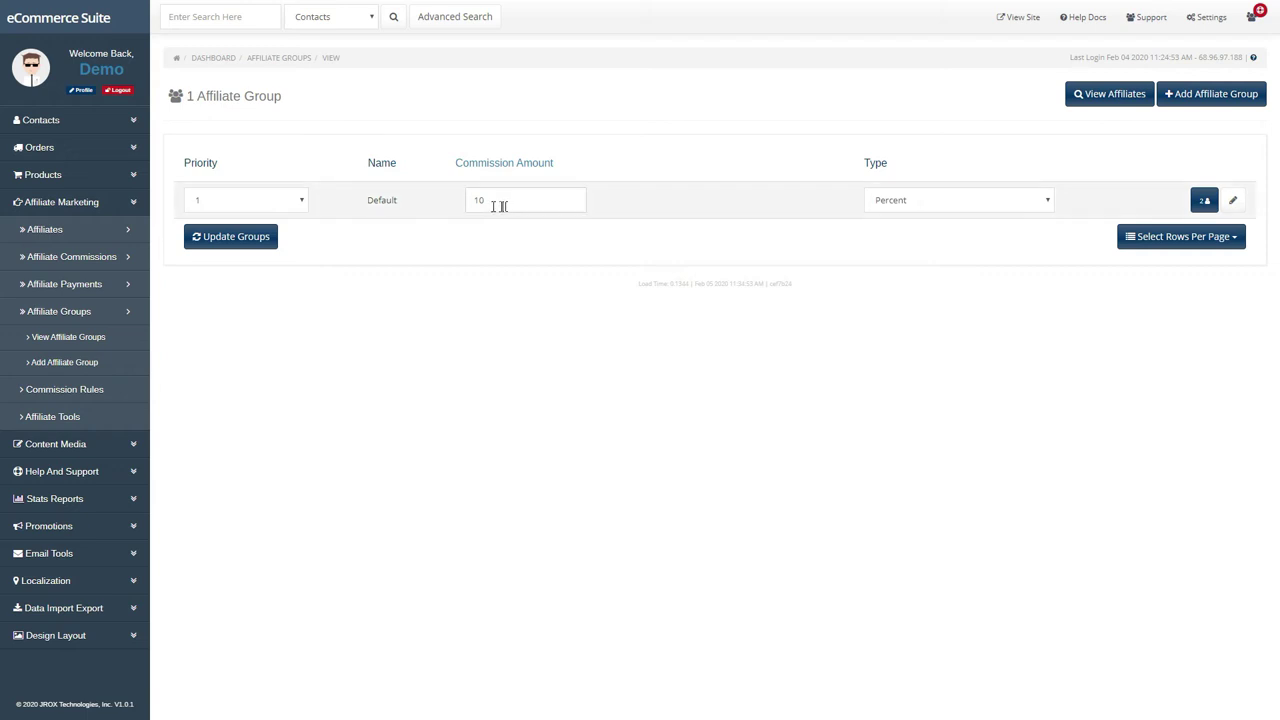
click(1210, 97)
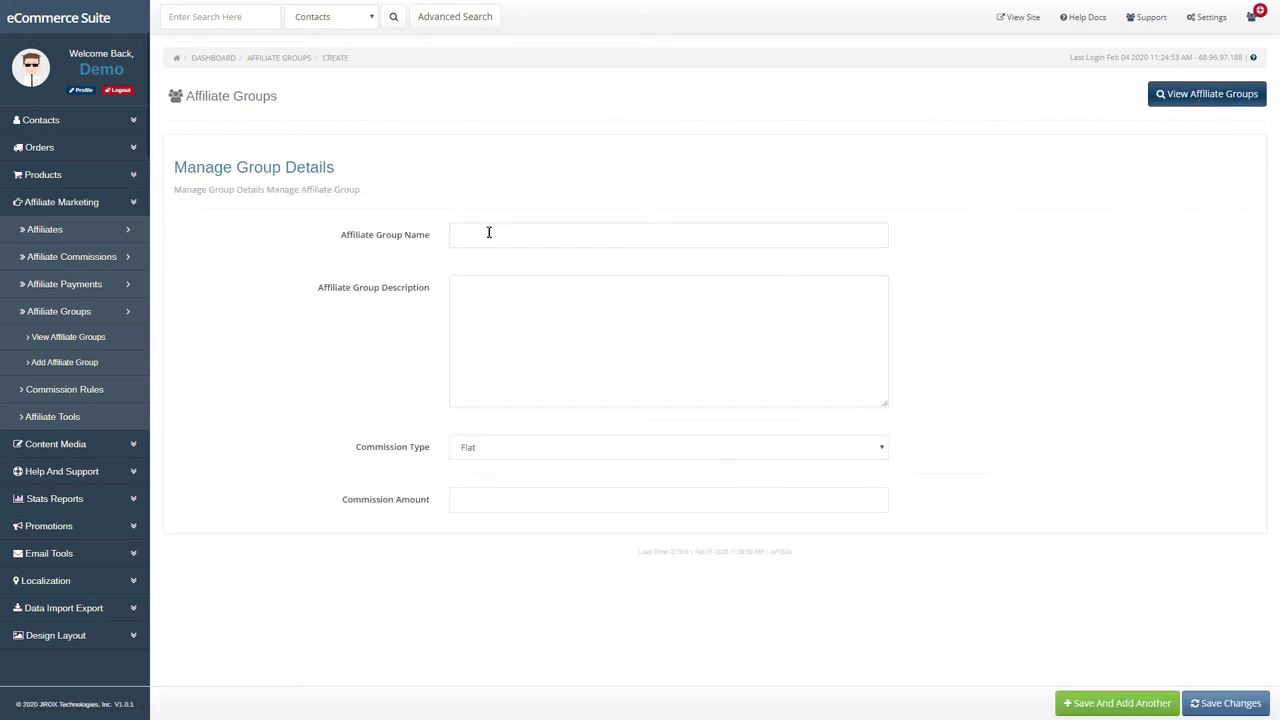
Step: Create 'Silver Group' with description 'Silver Group' and a 15 Percent commission, and save it
click(494, 237)
text(Silver Group)
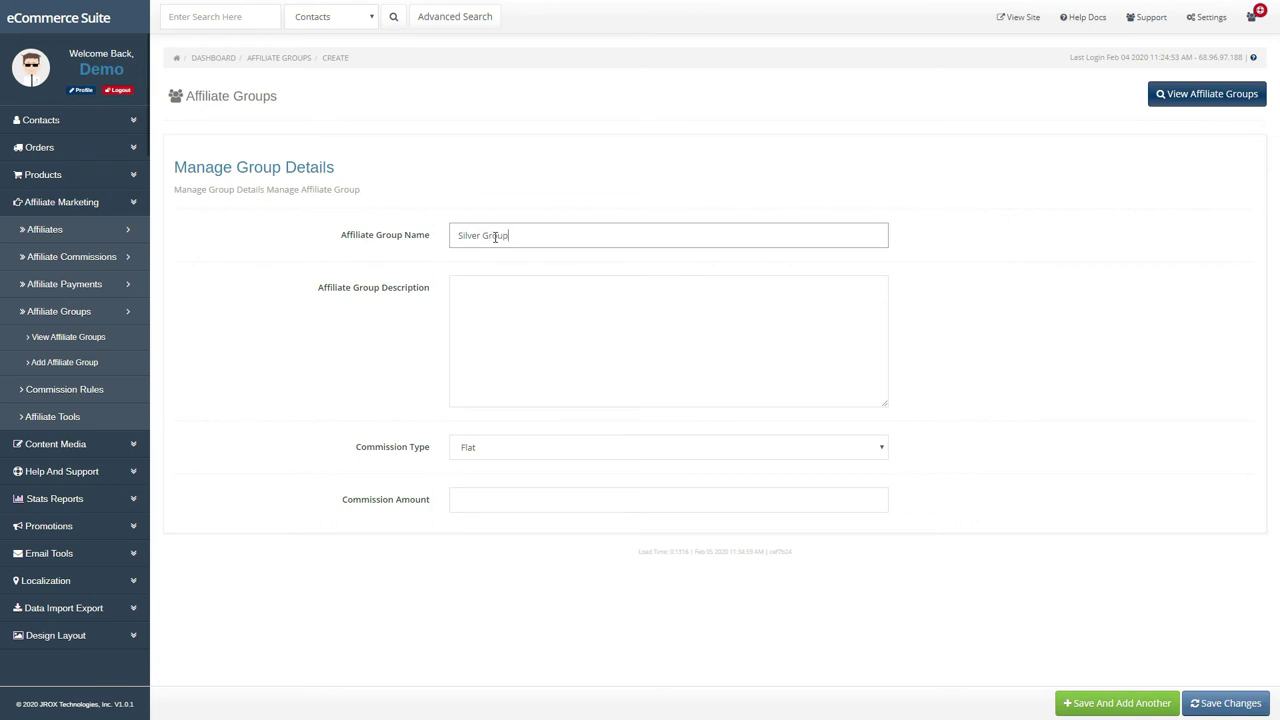
key(Tab)
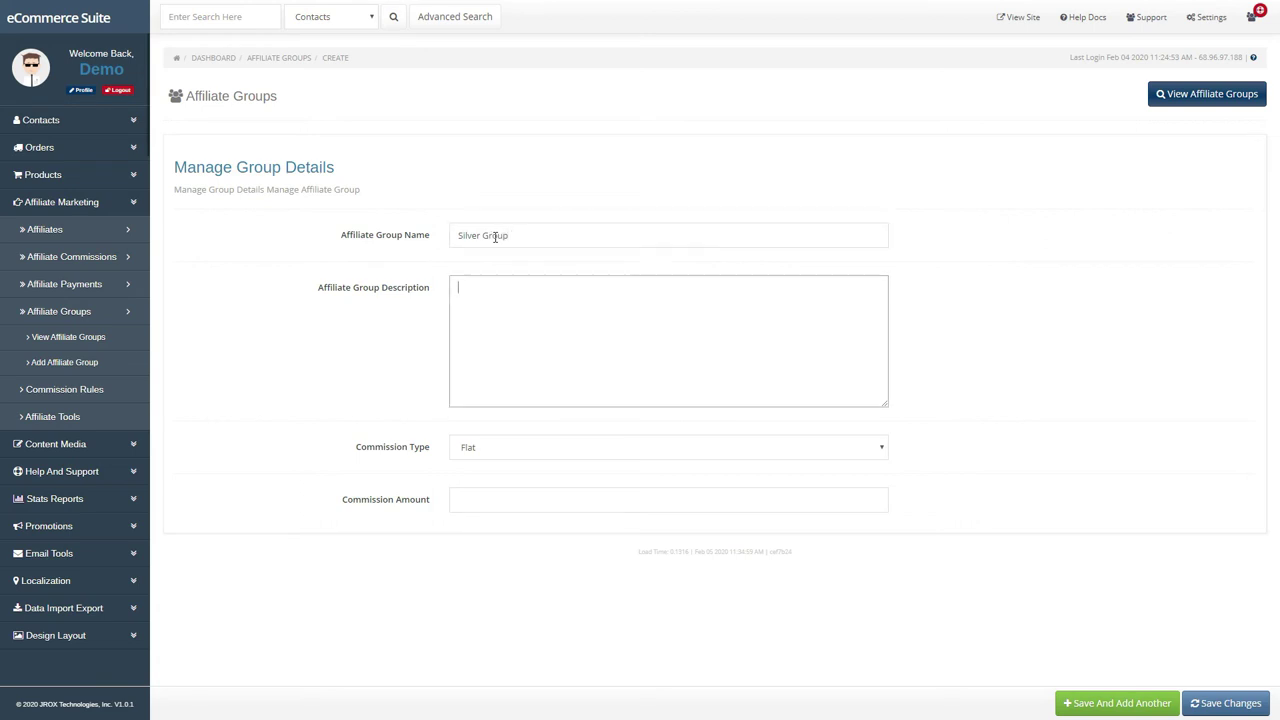
text(Silver Group)
key(Tab)
key(Tab)
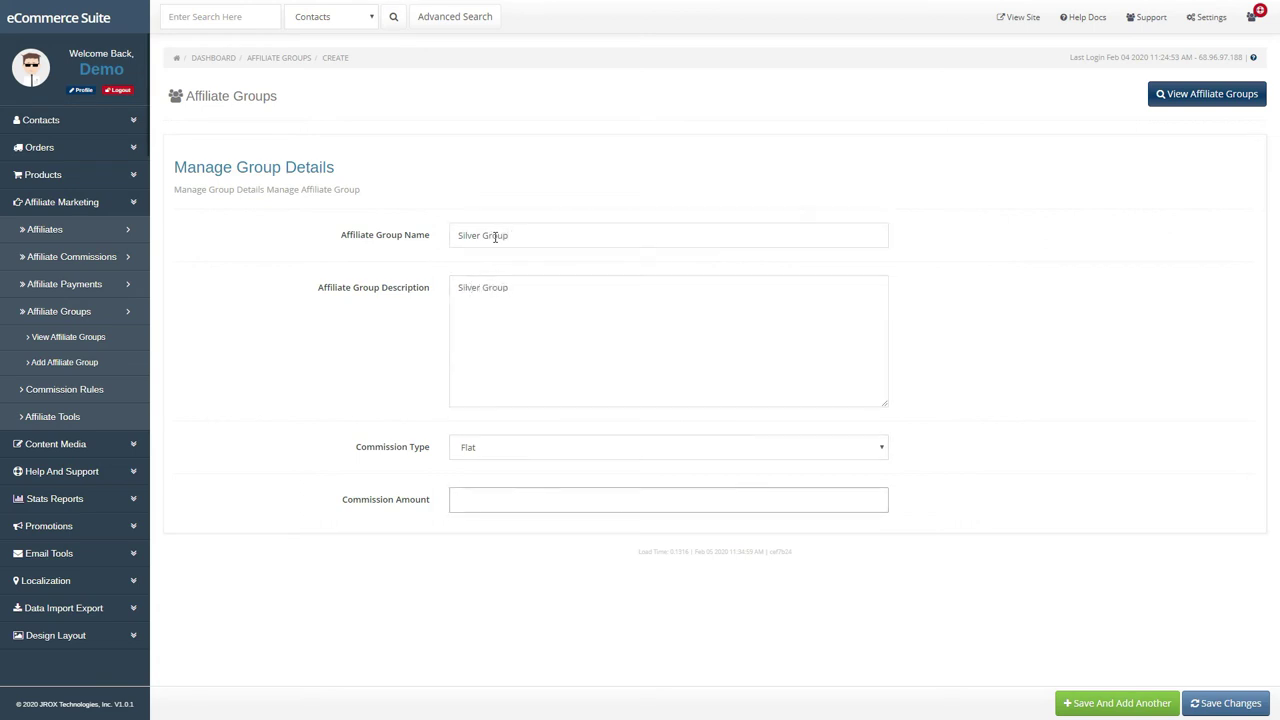
key(shift+Tab)
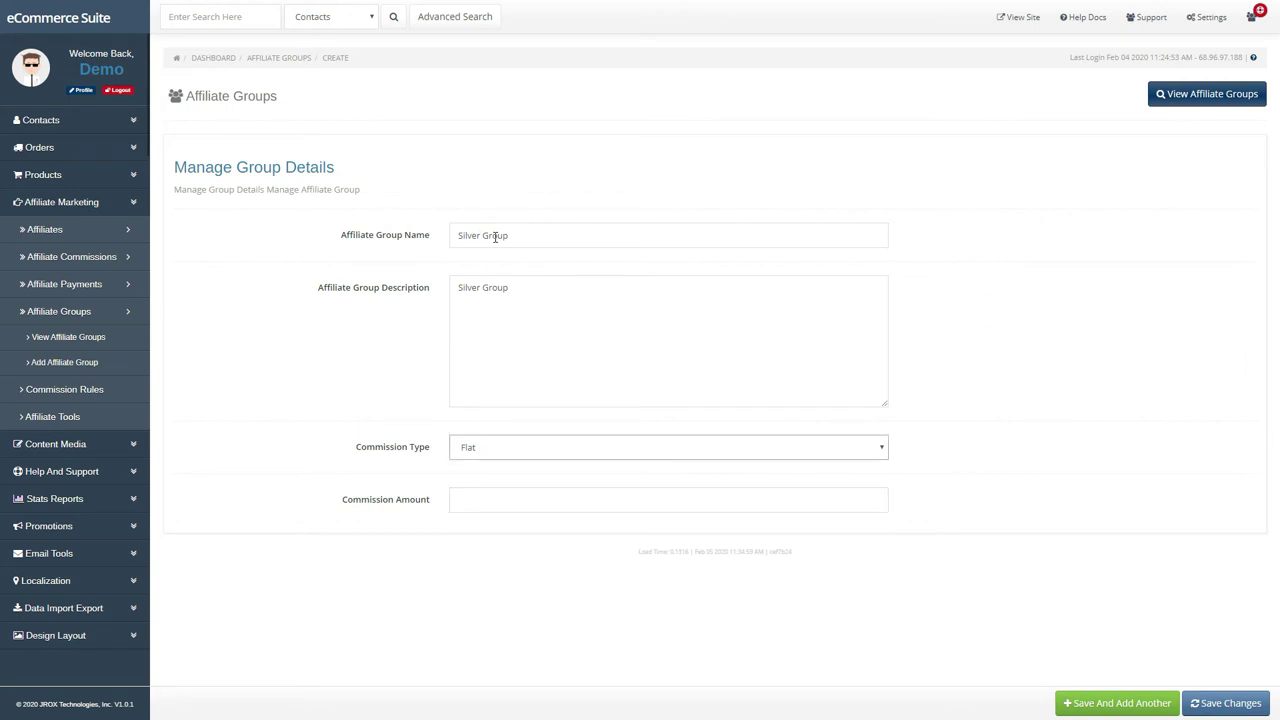
key(Down)
key(Tab)
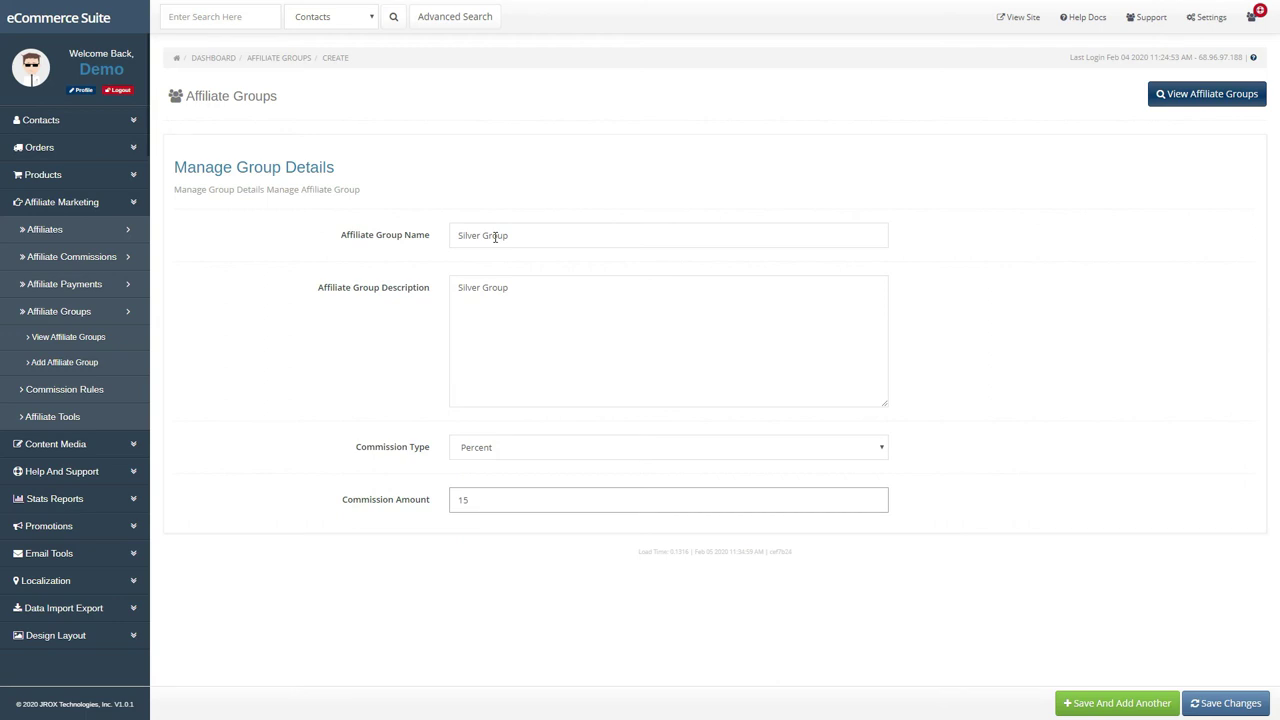
click(1215, 704)
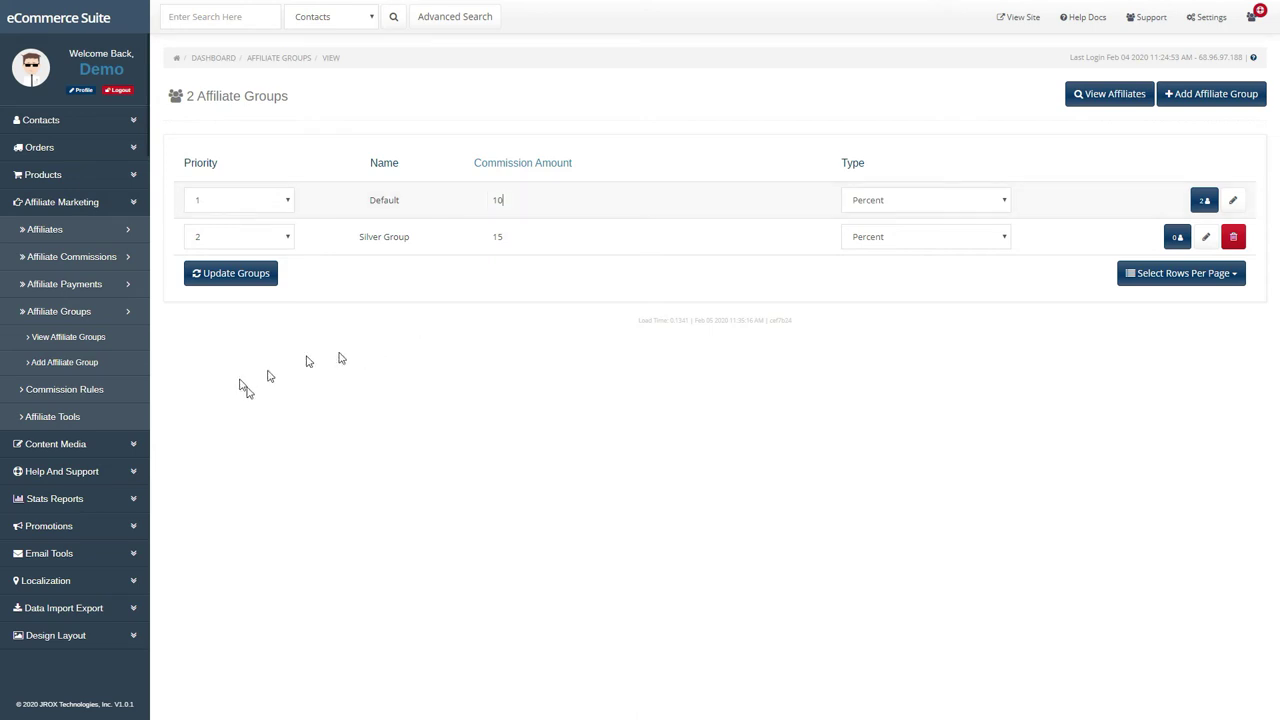
Step: From Affiliate Banners, begin a new banner with status Active and name JROX
click(52, 420)
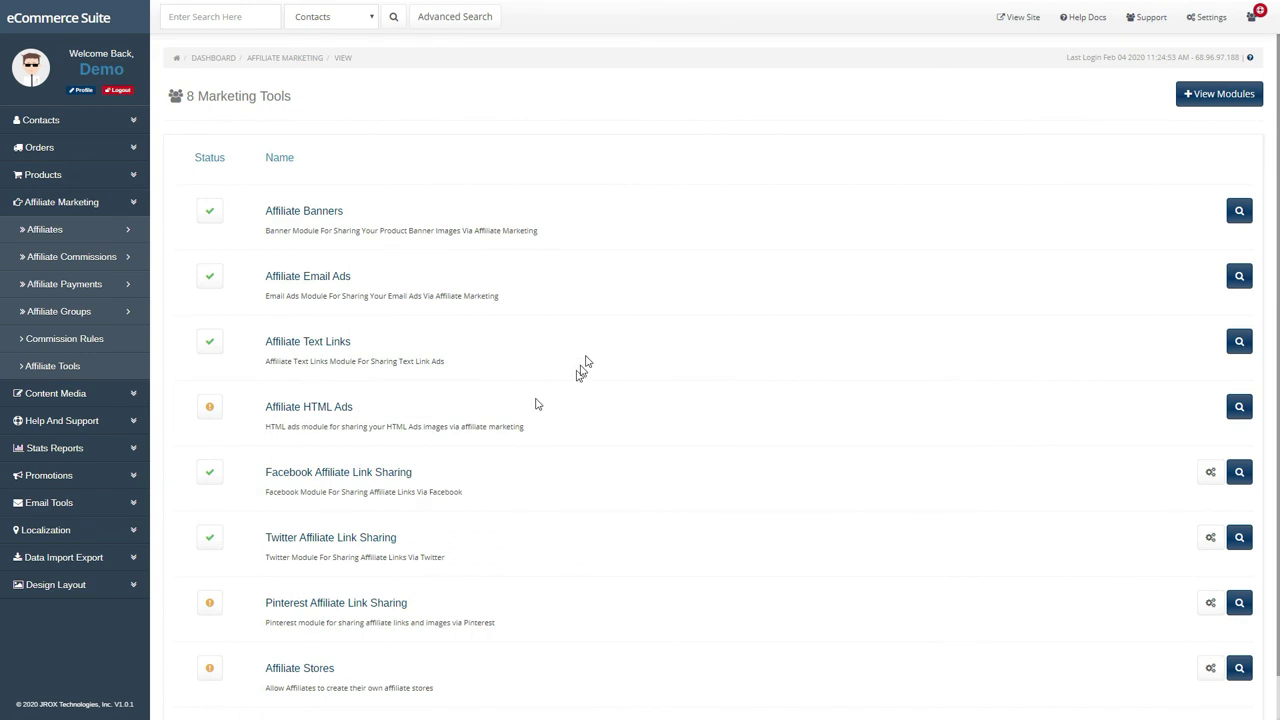
scroll(600, 303, down, 1)
scroll(598, 305, up, 1)
click(1236, 214)
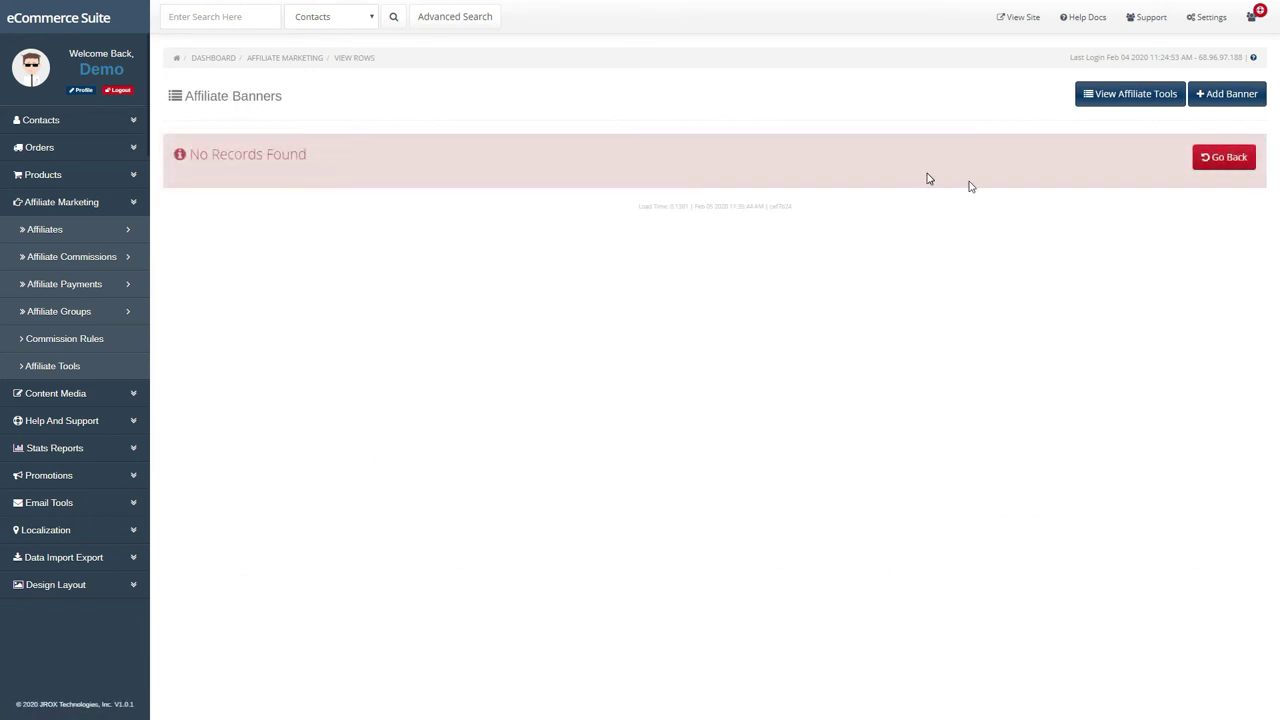
click(1233, 95)
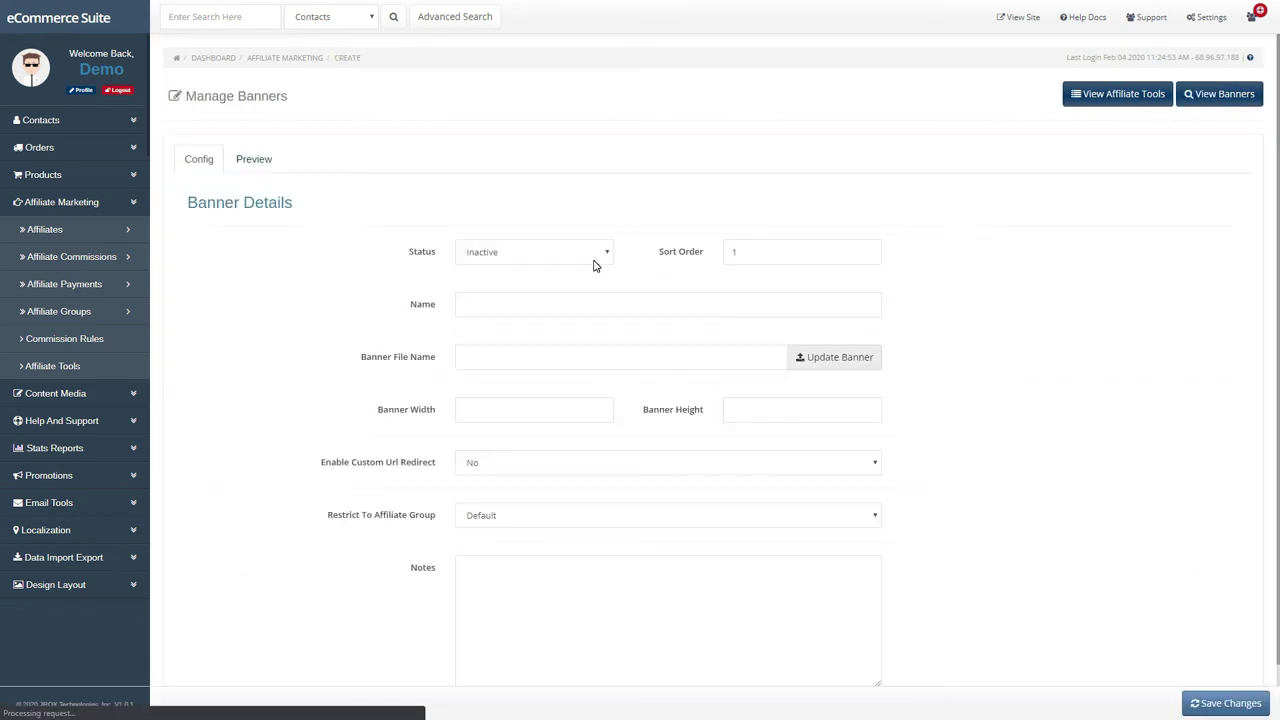
click(570, 256)
click(550, 292)
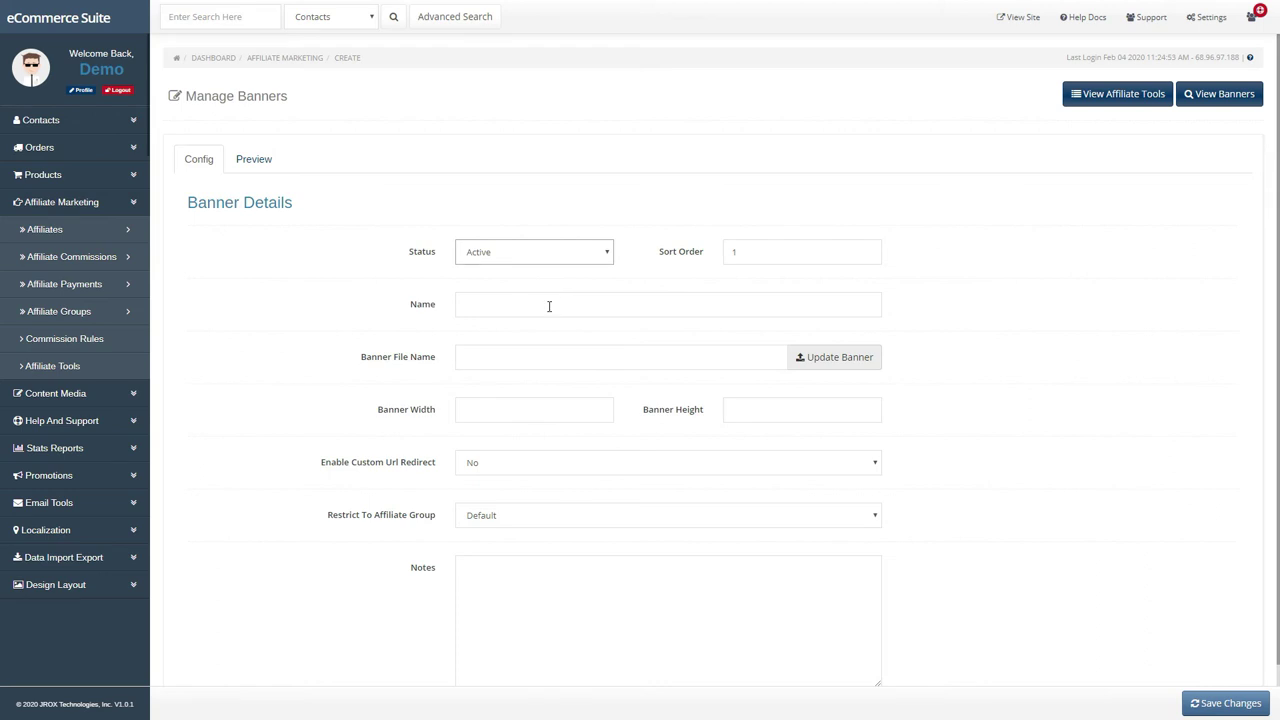
click(549, 306)
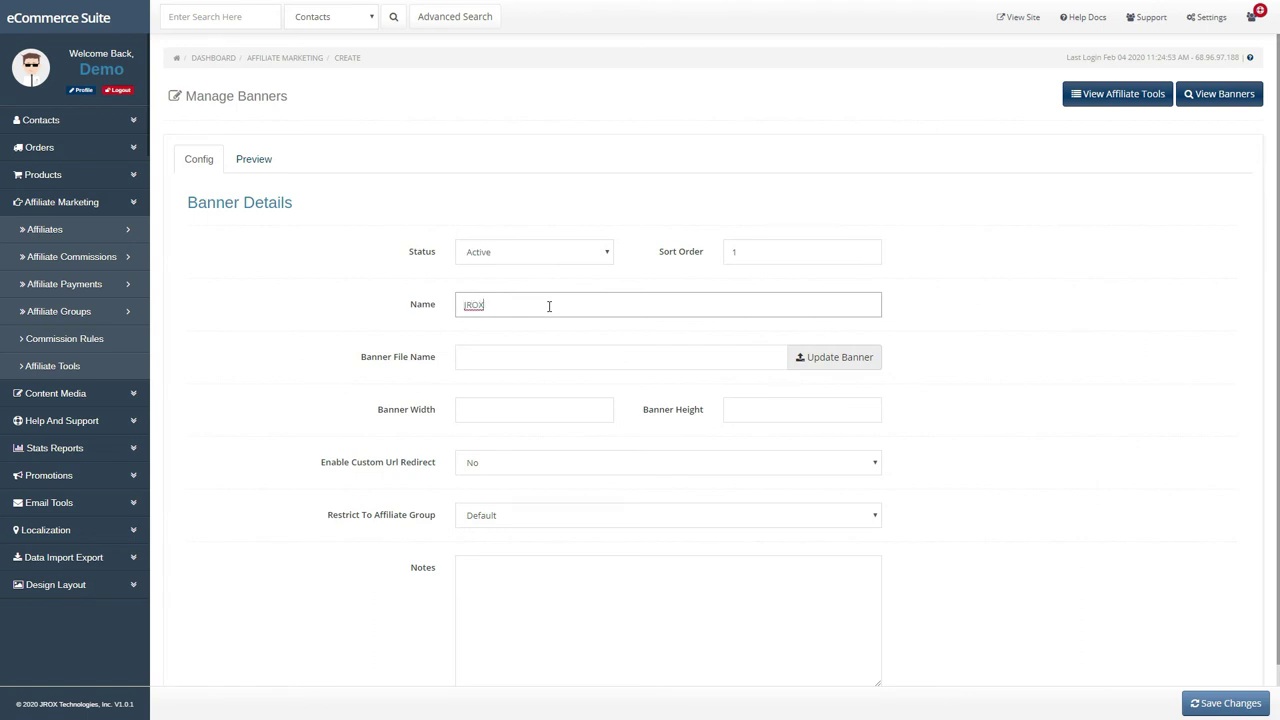
click(849, 363)
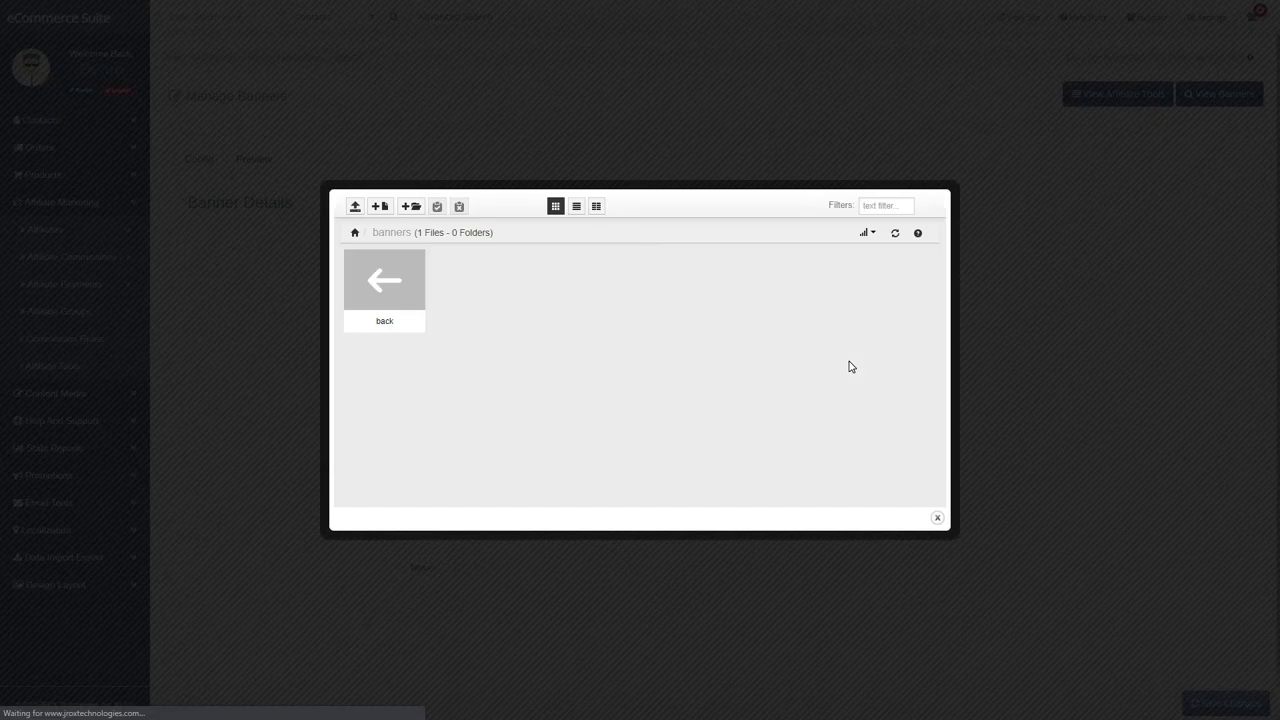
Step: Upload 512-logo.png to the banners folder and set it as the JROX banner file
click(359, 213)
click(603, 280)
click(49, 104)
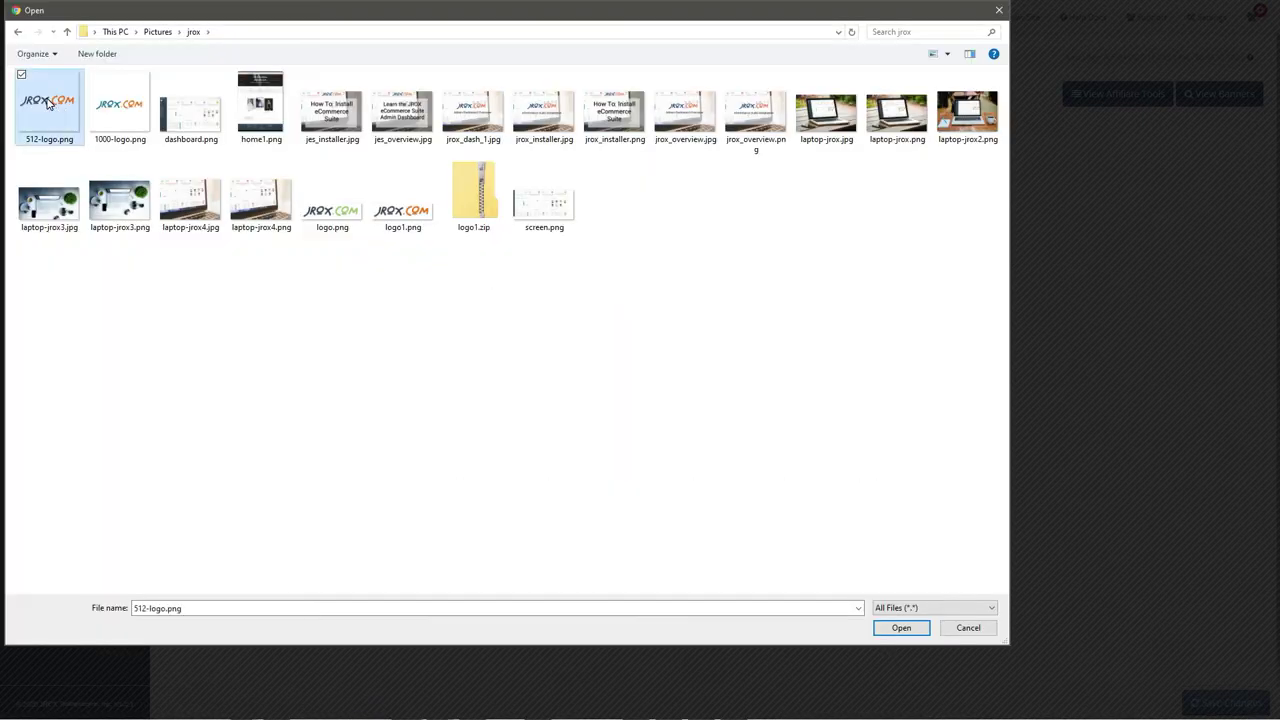
double_click(49, 104)
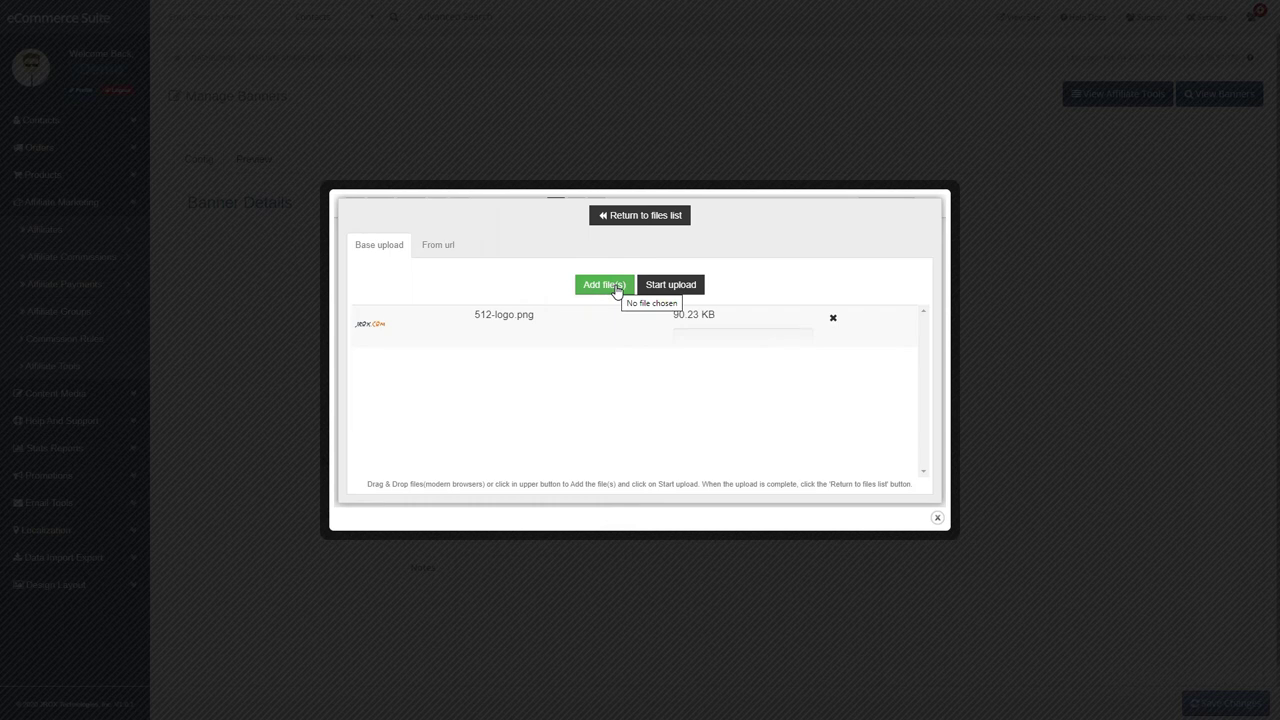
click(662, 285)
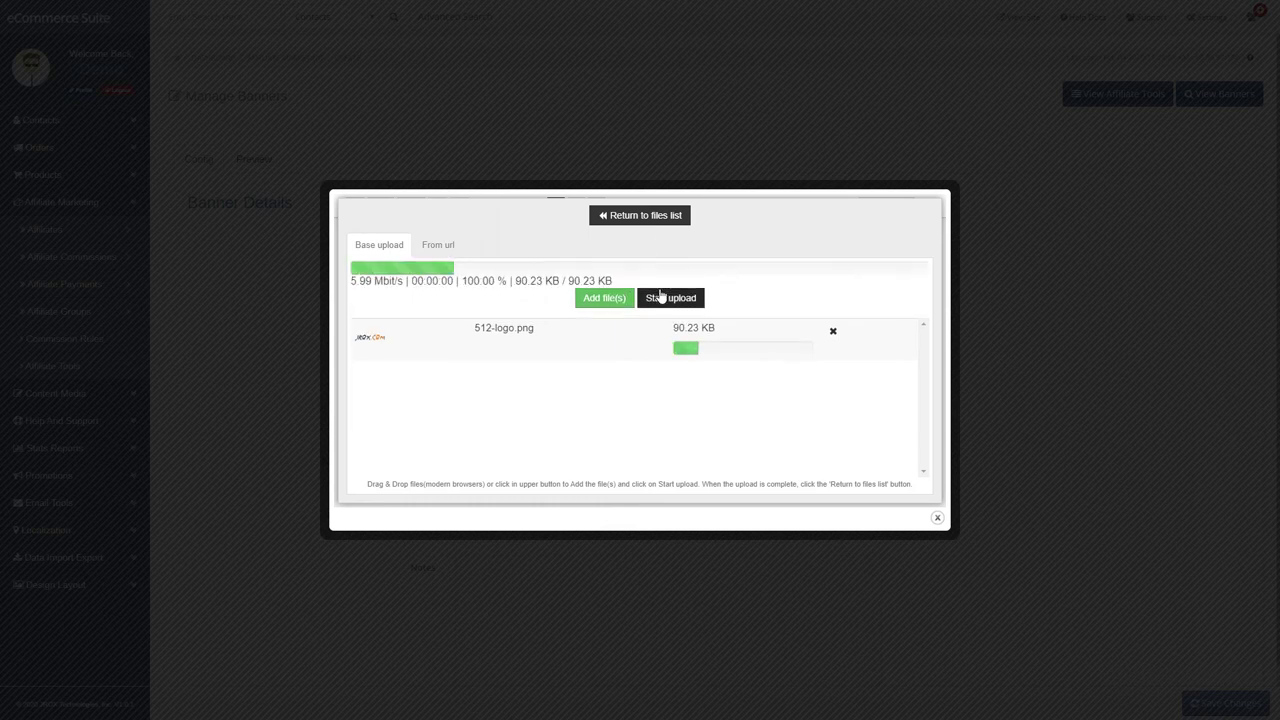
click(648, 216)
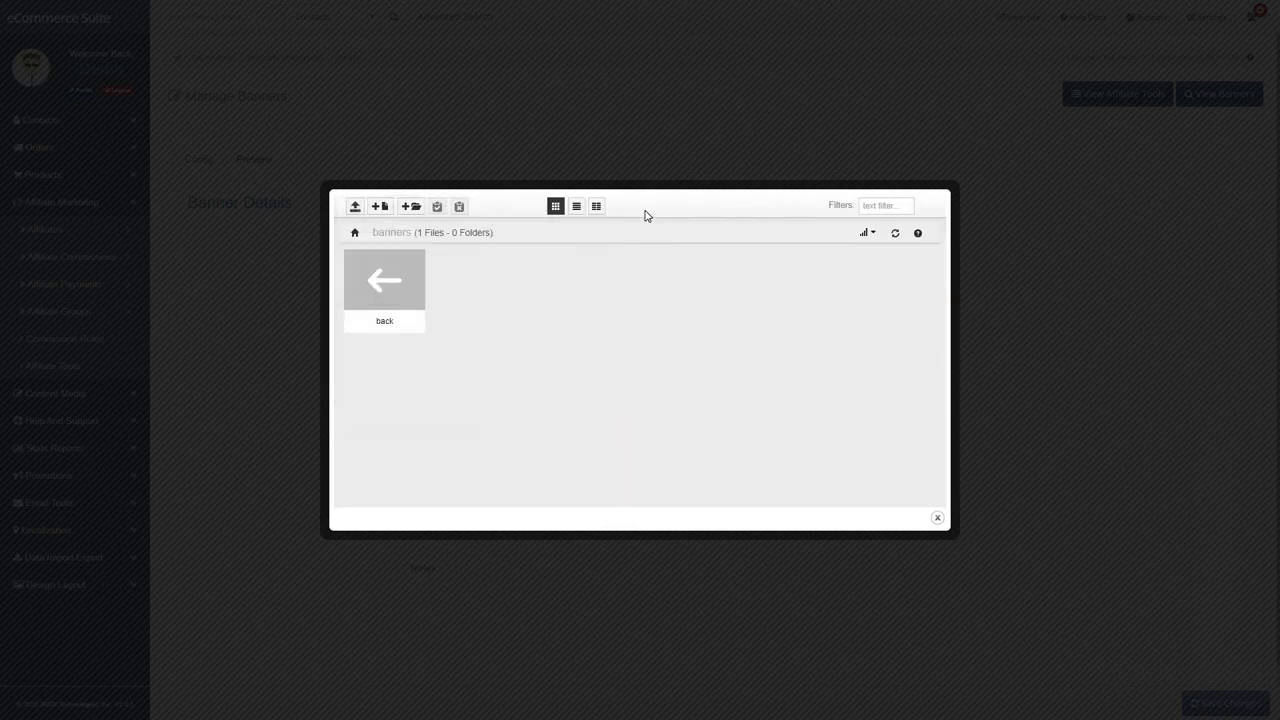
click(483, 286)
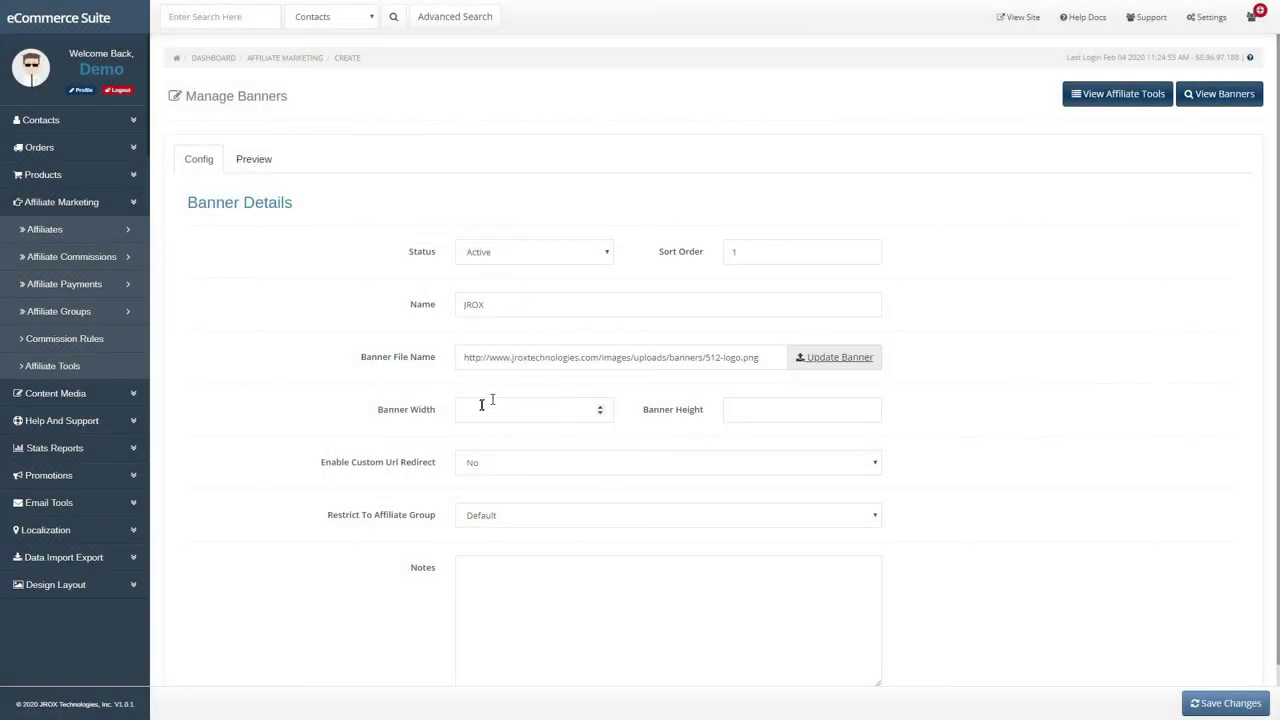
click(558, 408)
Step: Save the JROX banner at 200 by 200 with custom URL redirect set to No
text(200)
key(Tab)
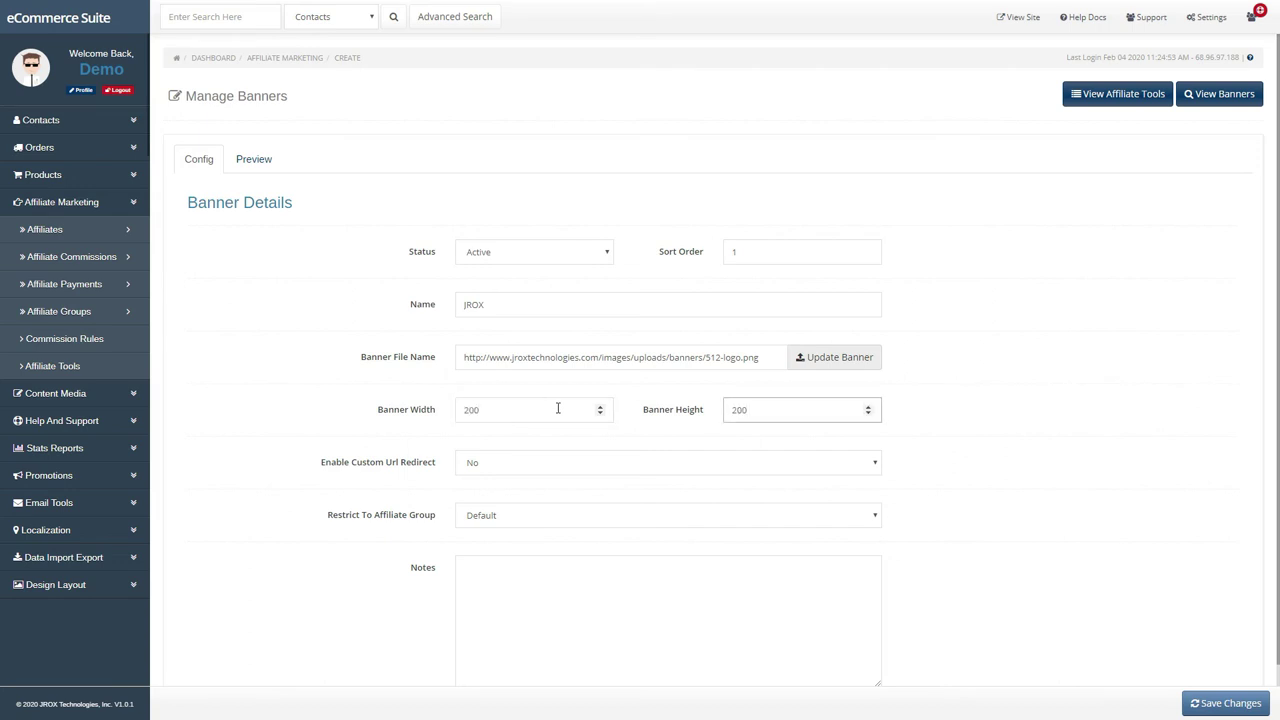
click(590, 463)
click(590, 463)
click(590, 463)
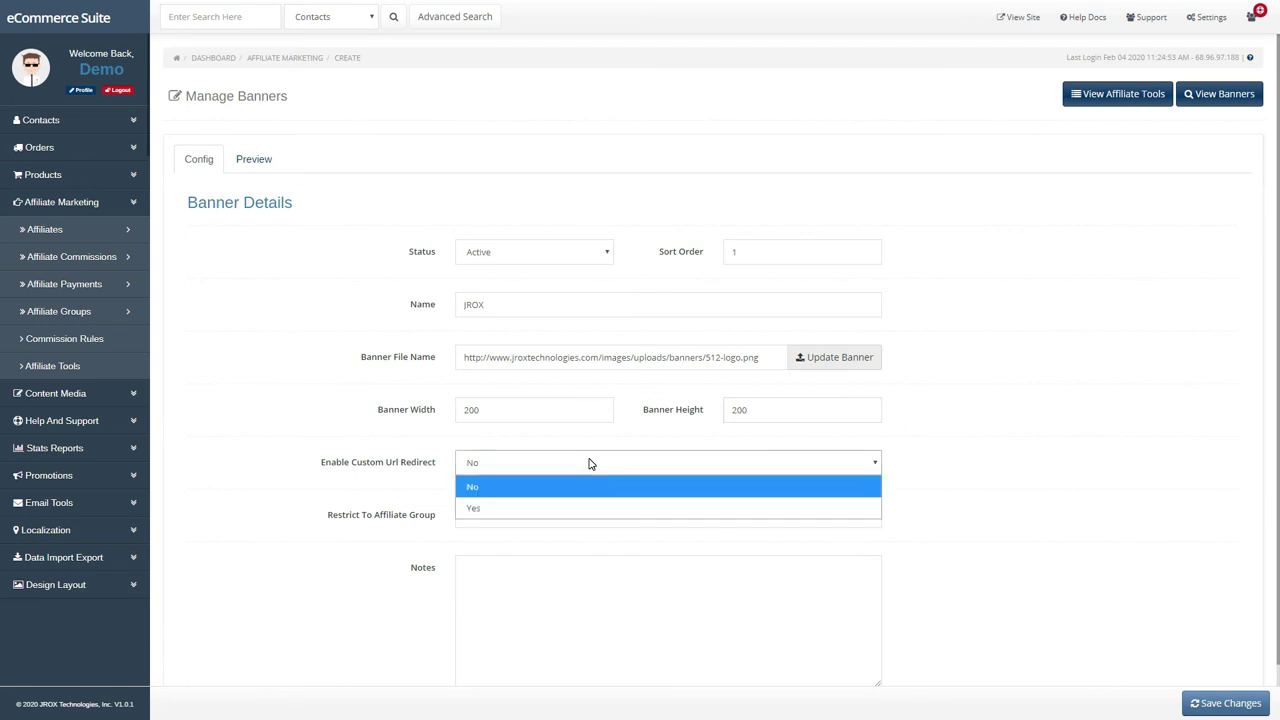
click(580, 508)
click(578, 512)
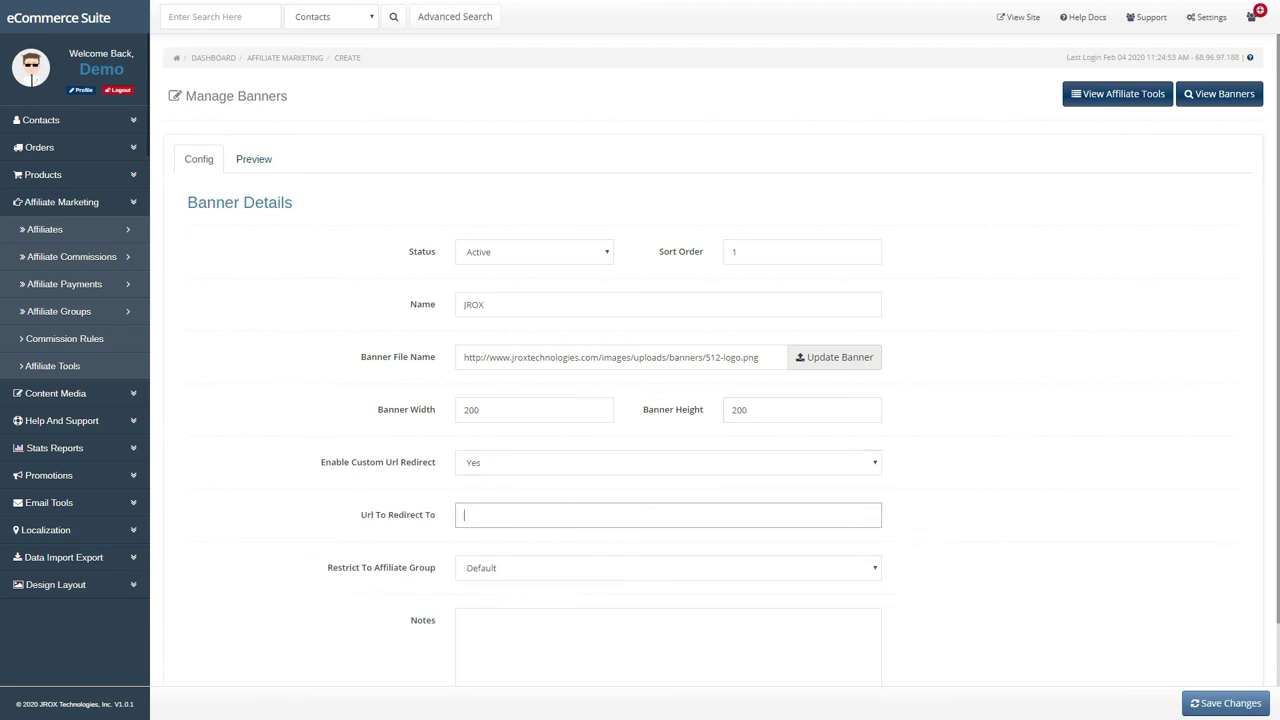
click(553, 463)
click(551, 486)
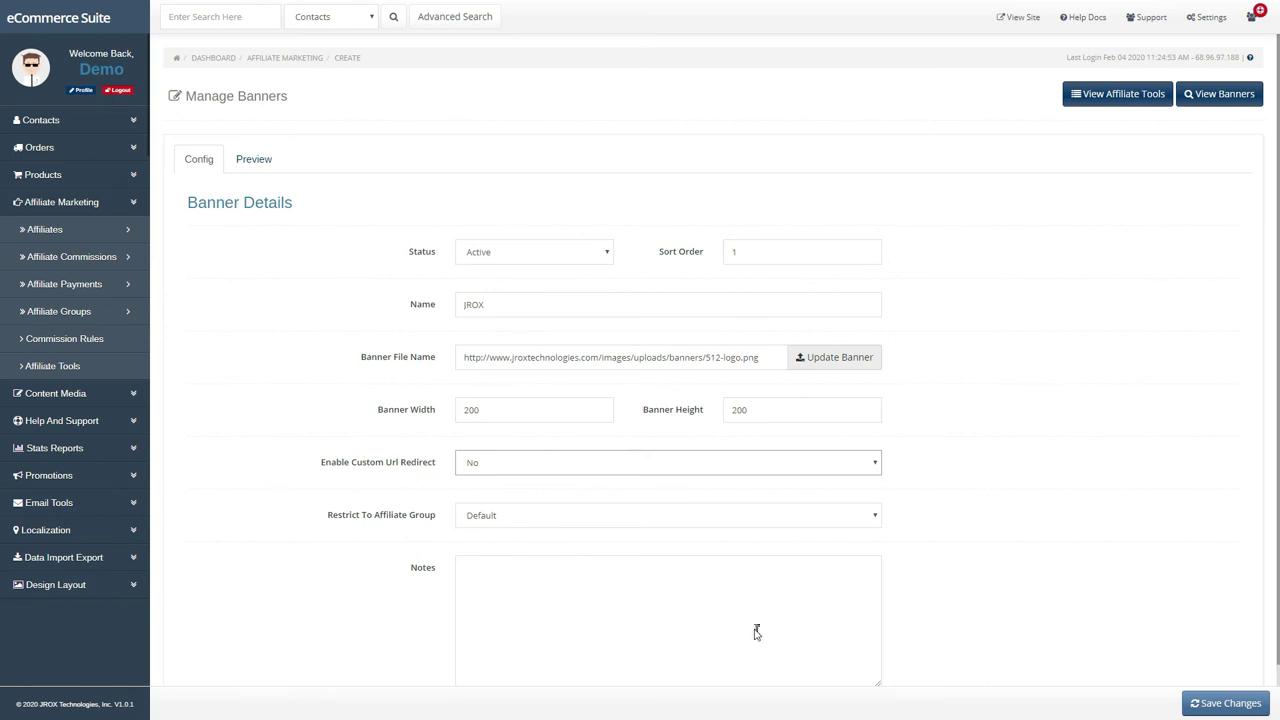
scroll(757, 632, down, 1)
click(1198, 703)
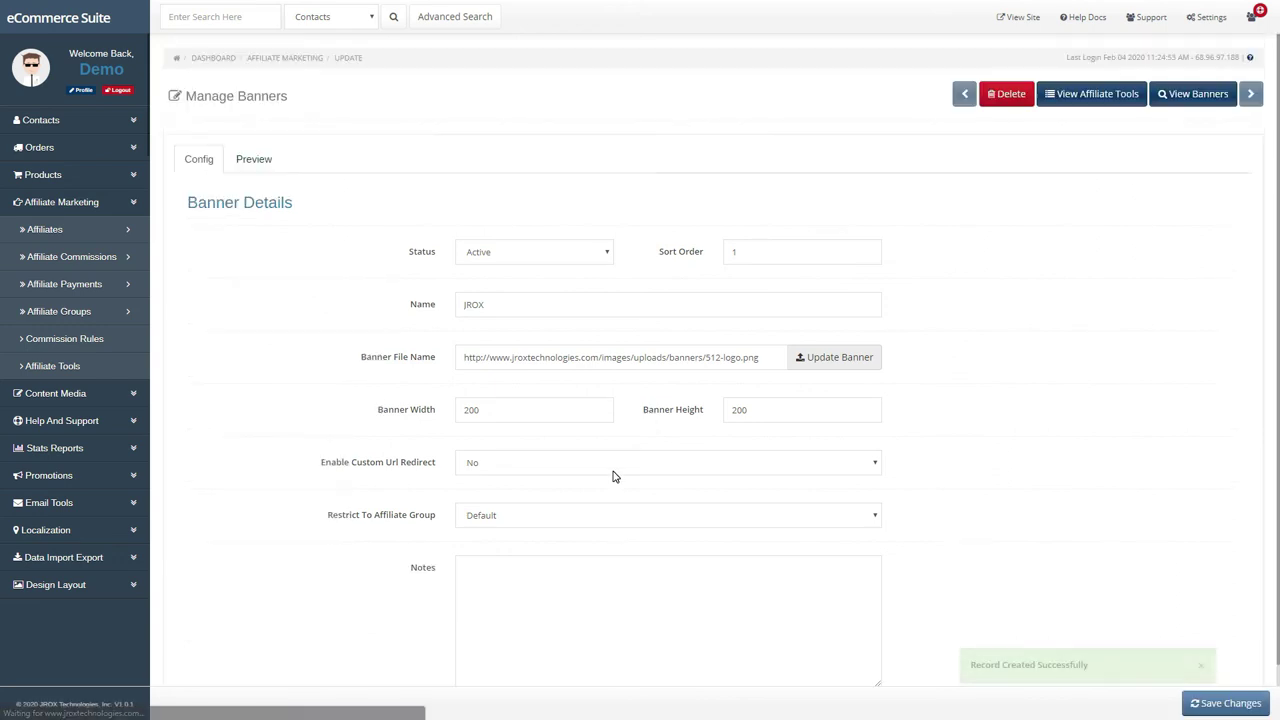
Step: Preview the saved banner, then go back through the banners list to the affiliate tools
click(249, 163)
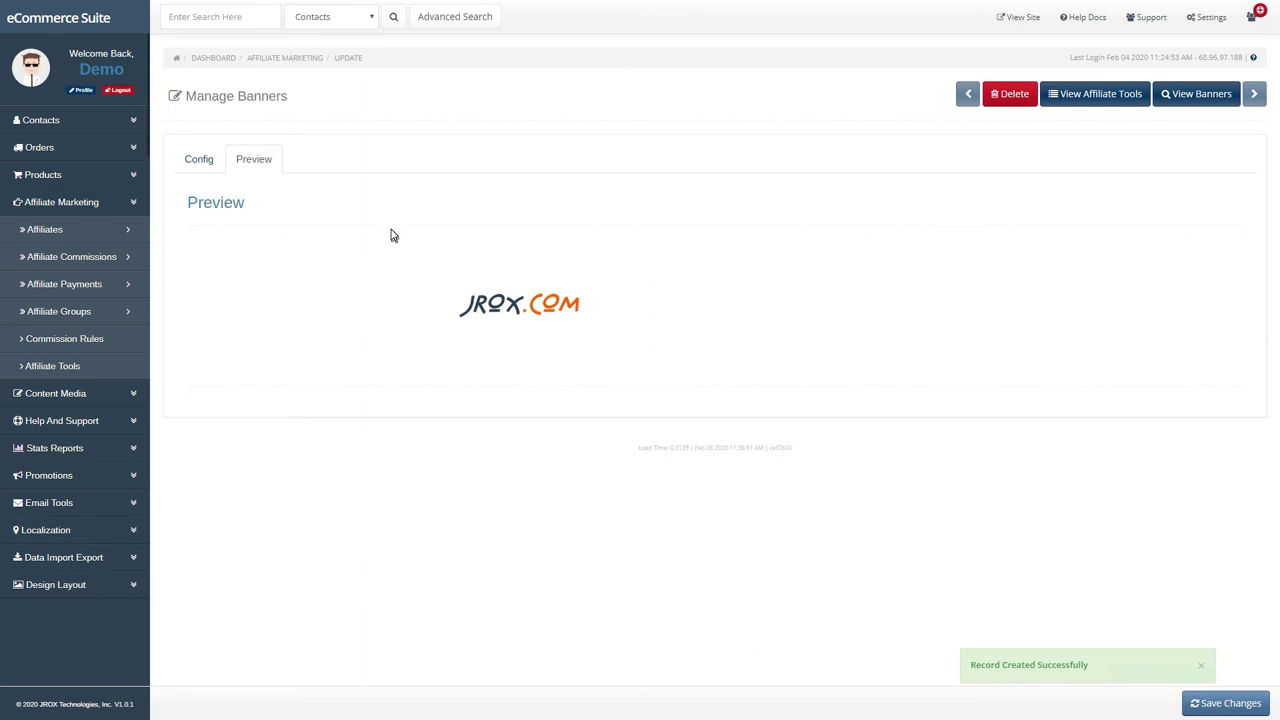
click(205, 160)
click(1163, 97)
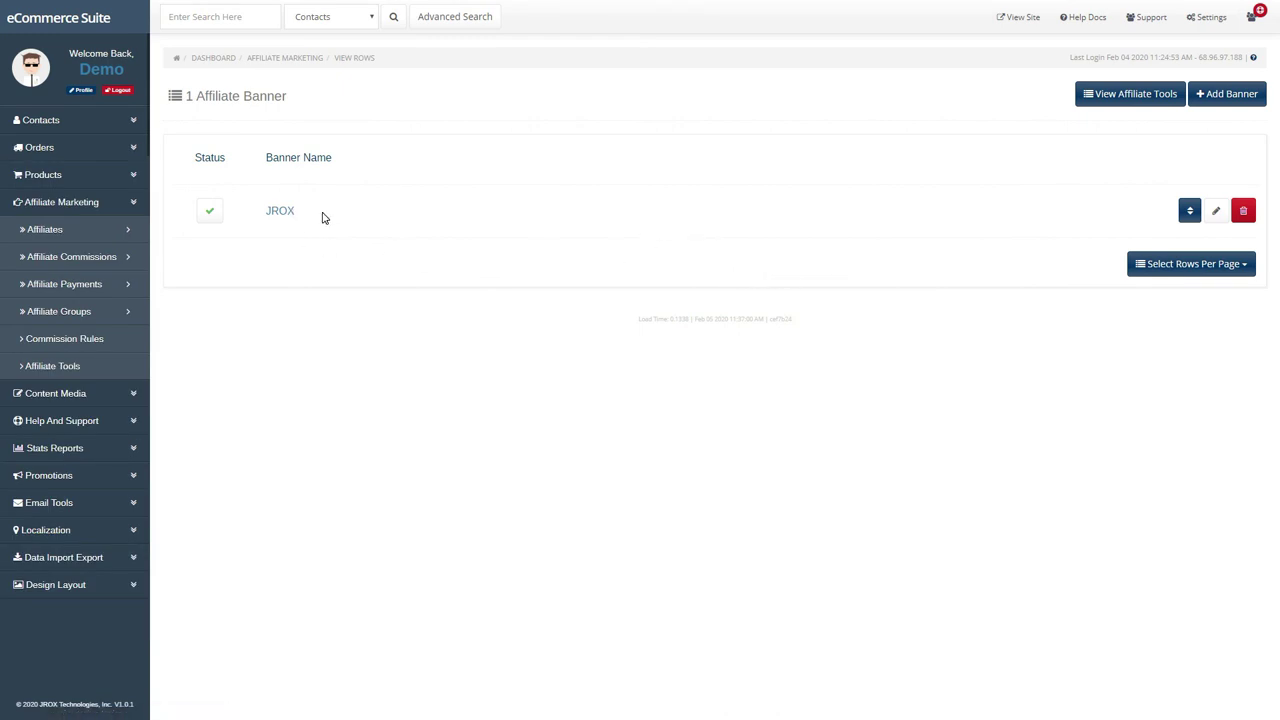
click(1127, 94)
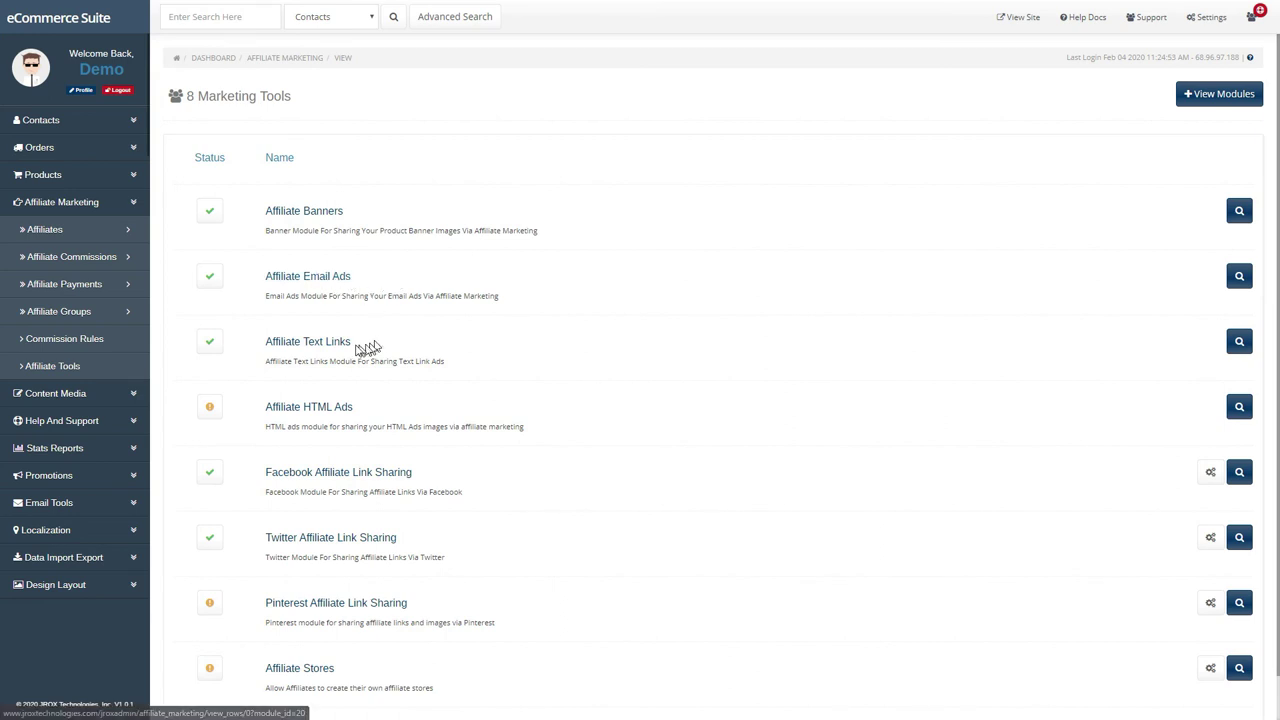
Step: Save an Active Facebook link 'Shop our store' with link text 'Shop Our eCommerce Store'
scroll(368, 413, down, 1)
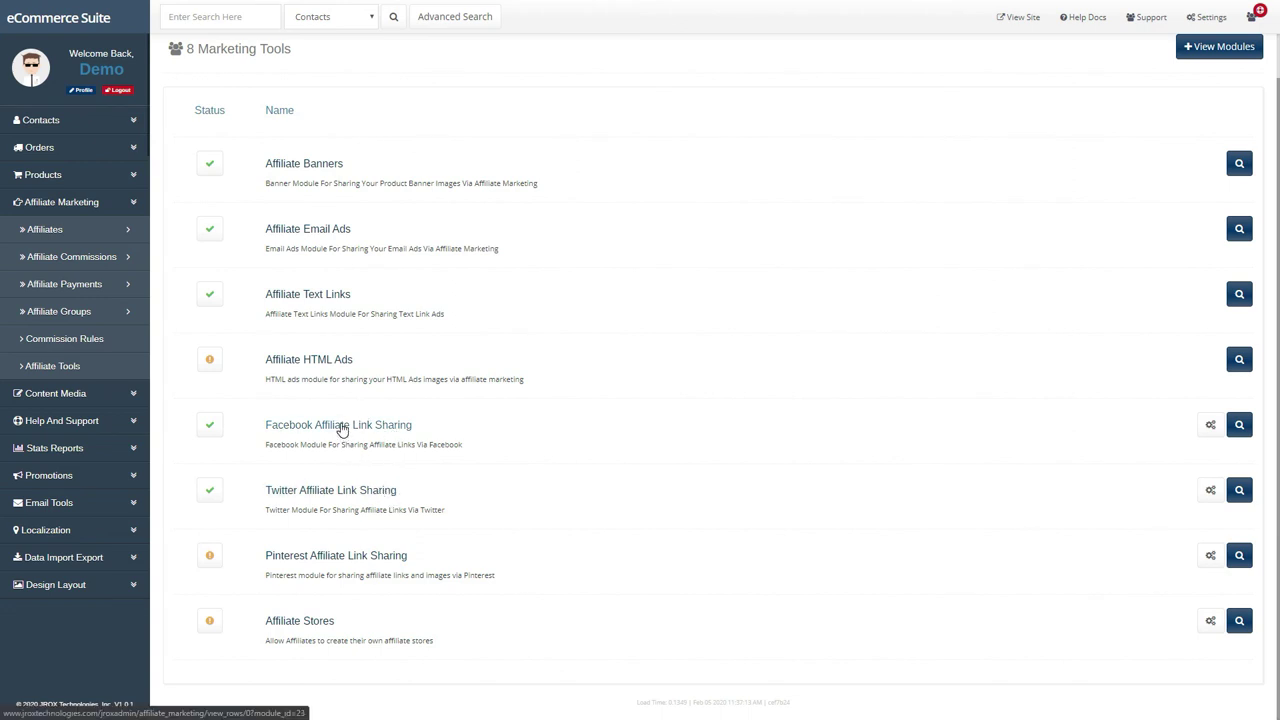
click(341, 426)
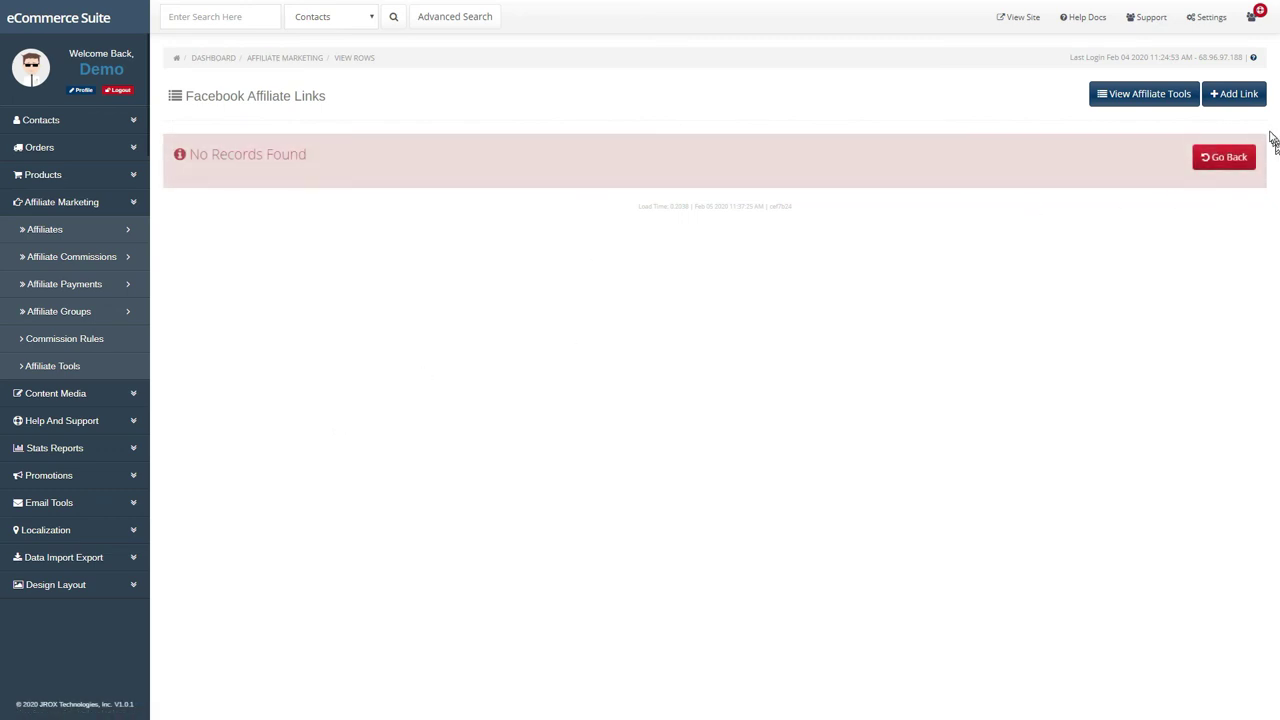
click(1244, 97)
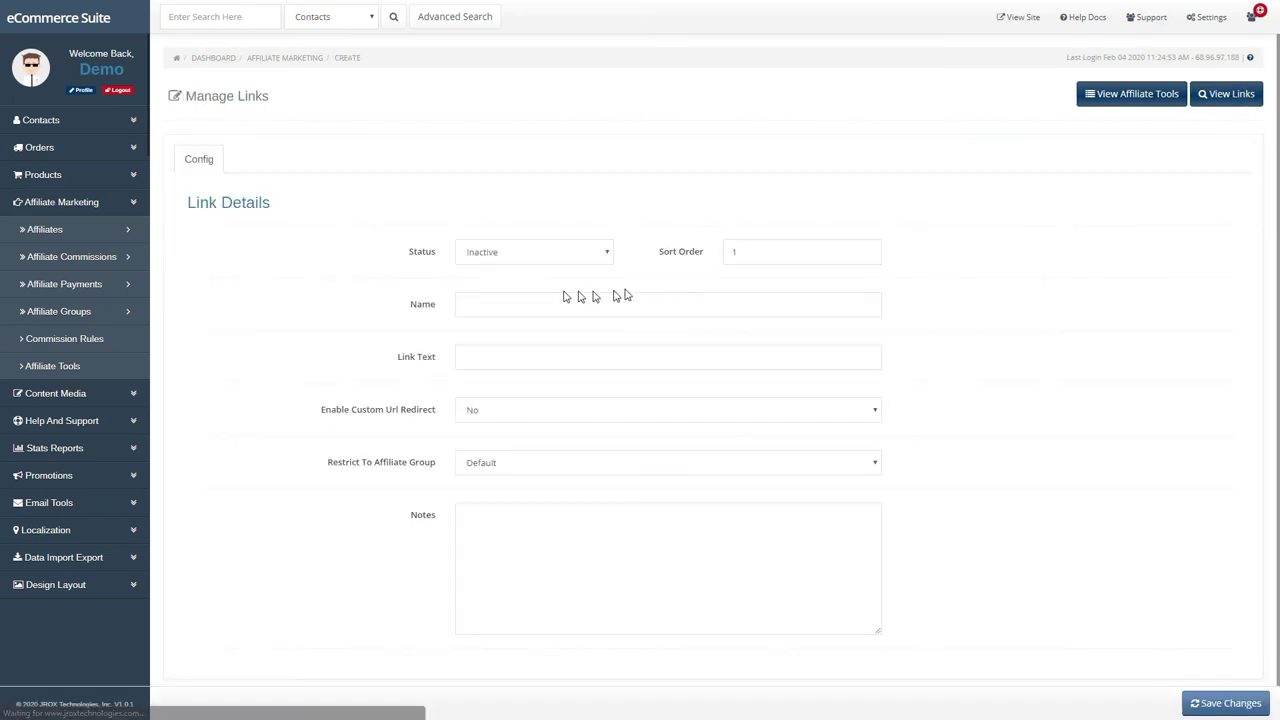
click(515, 254)
click(500, 274)
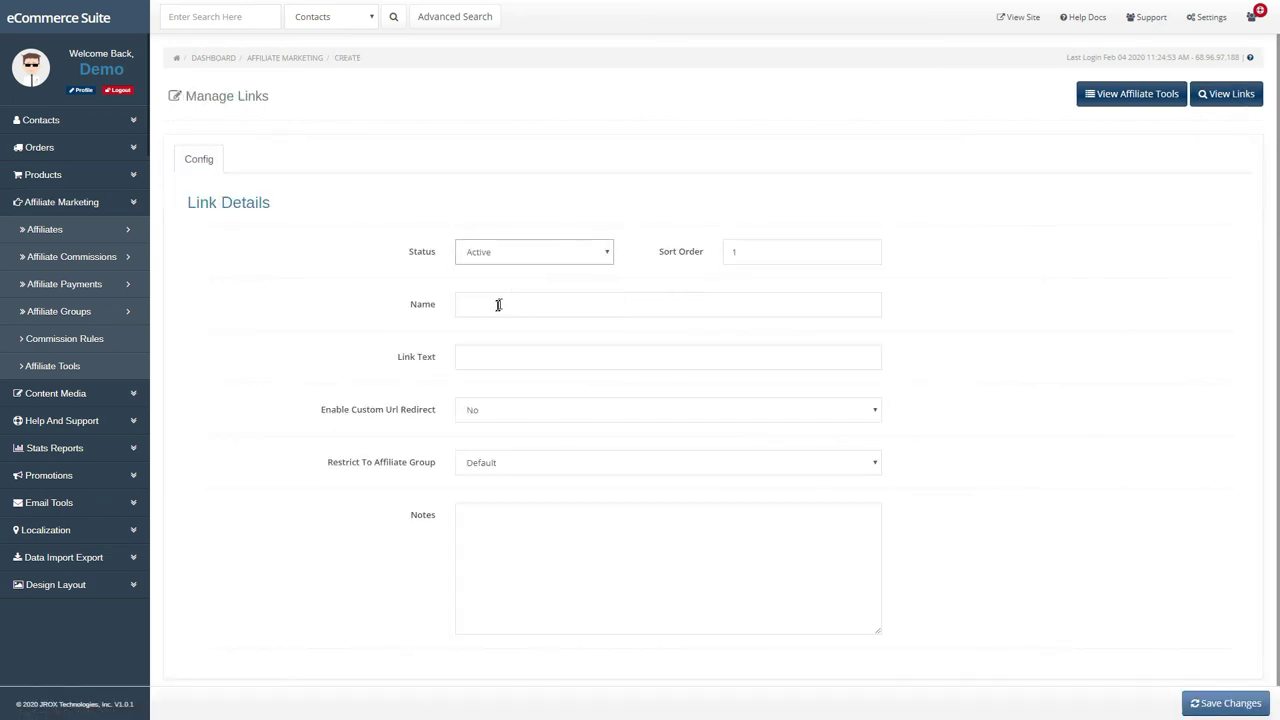
click(498, 305)
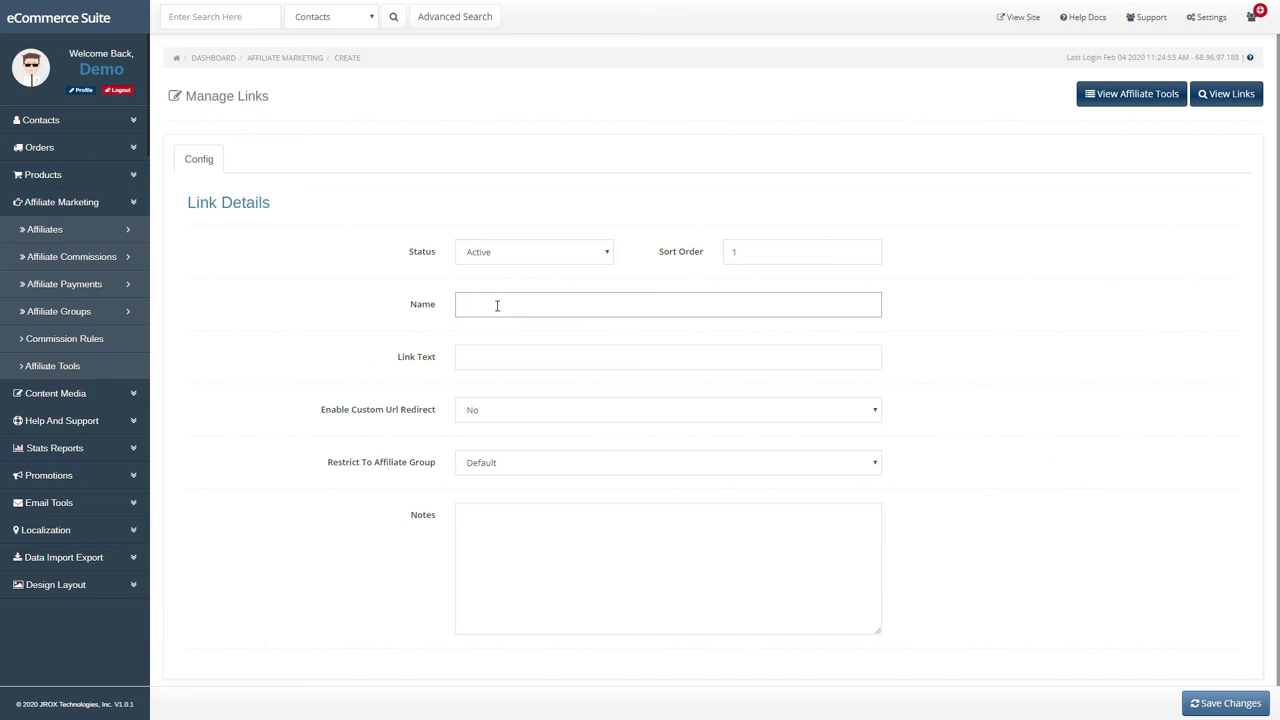
text(Shop our store)
key(Tab)
text(S)
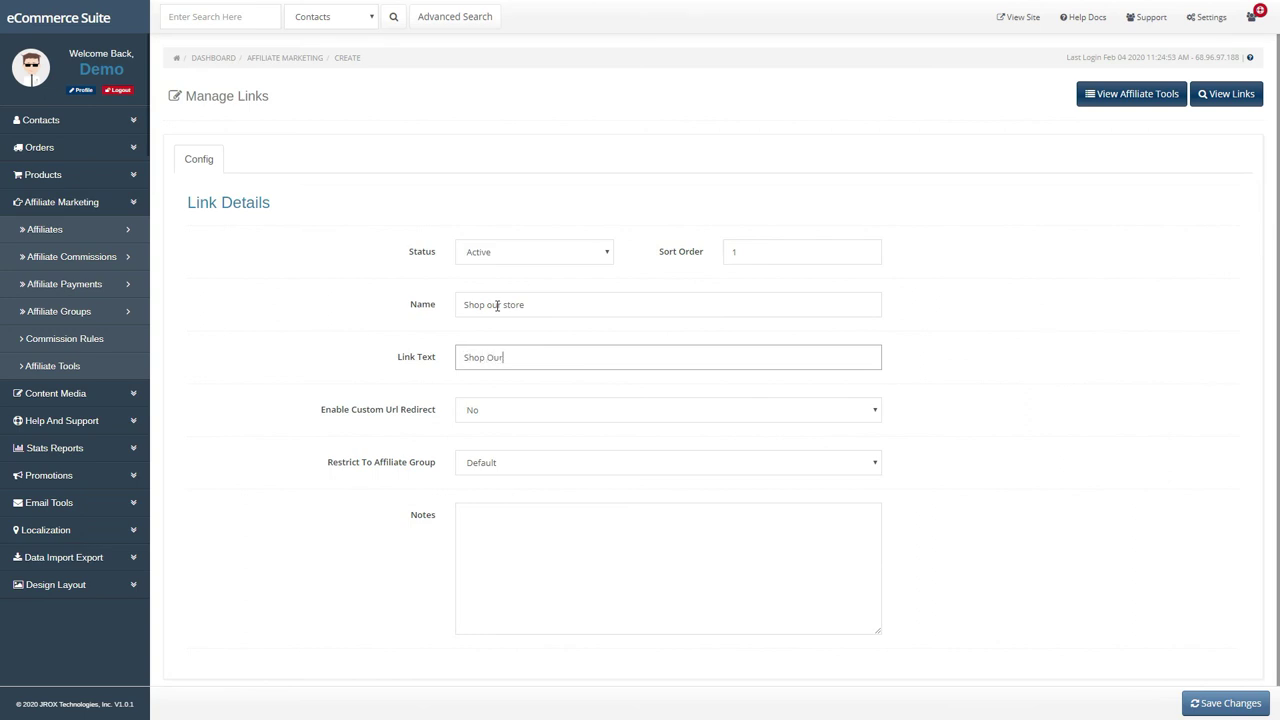
text(hop Our eCommerce Store)
click(1215, 703)
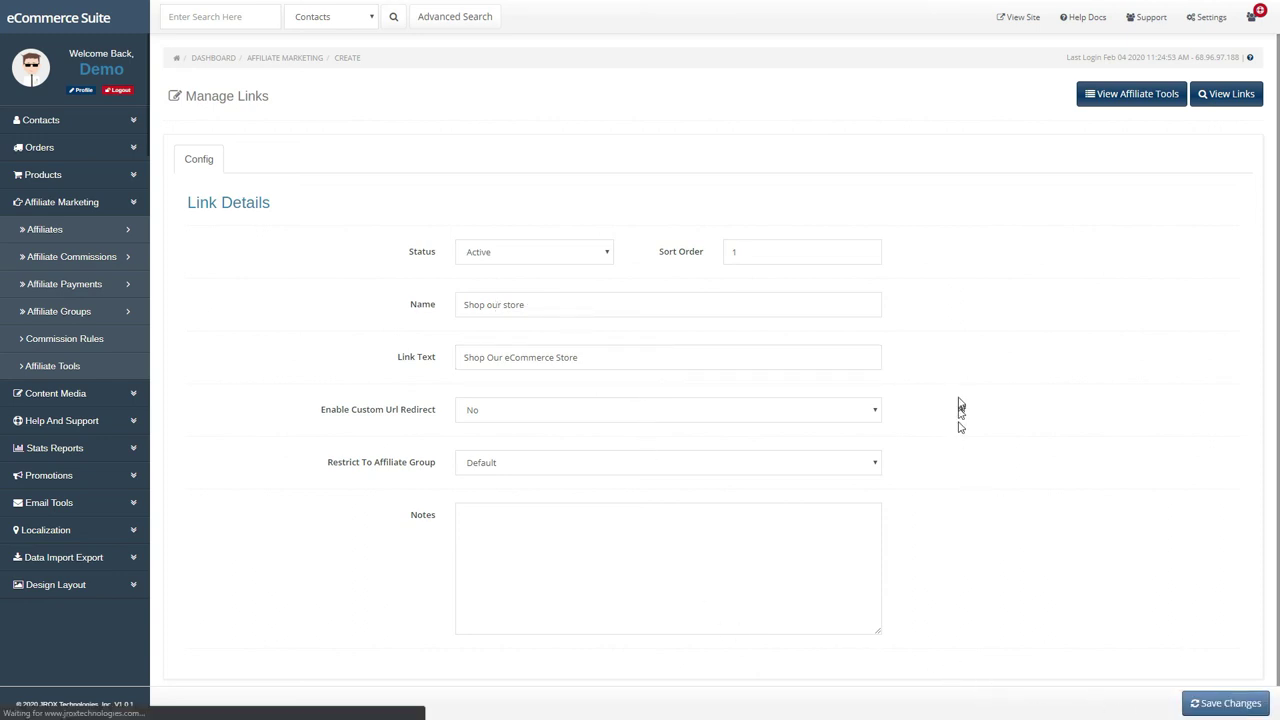
click(1194, 100)
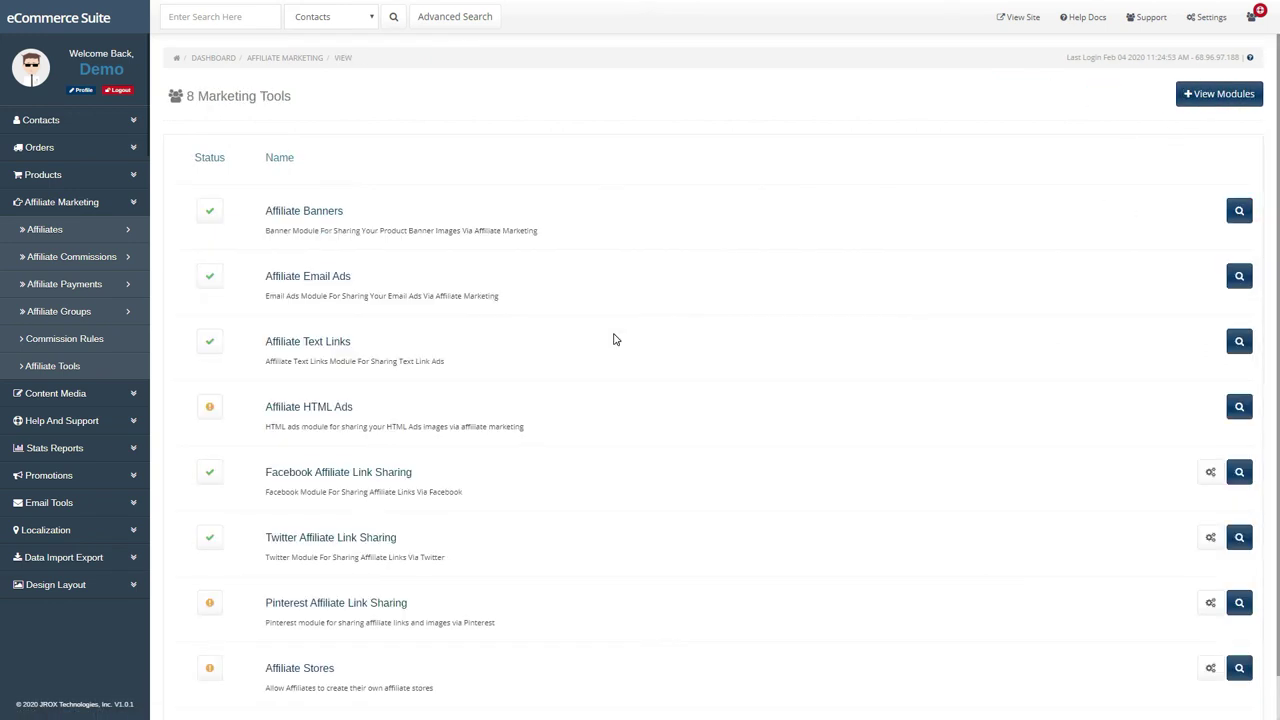
Step: Under Contacts > Manage Contacts, list all contacts and open the first affiliate user's account
click(60, 121)
click(63, 147)
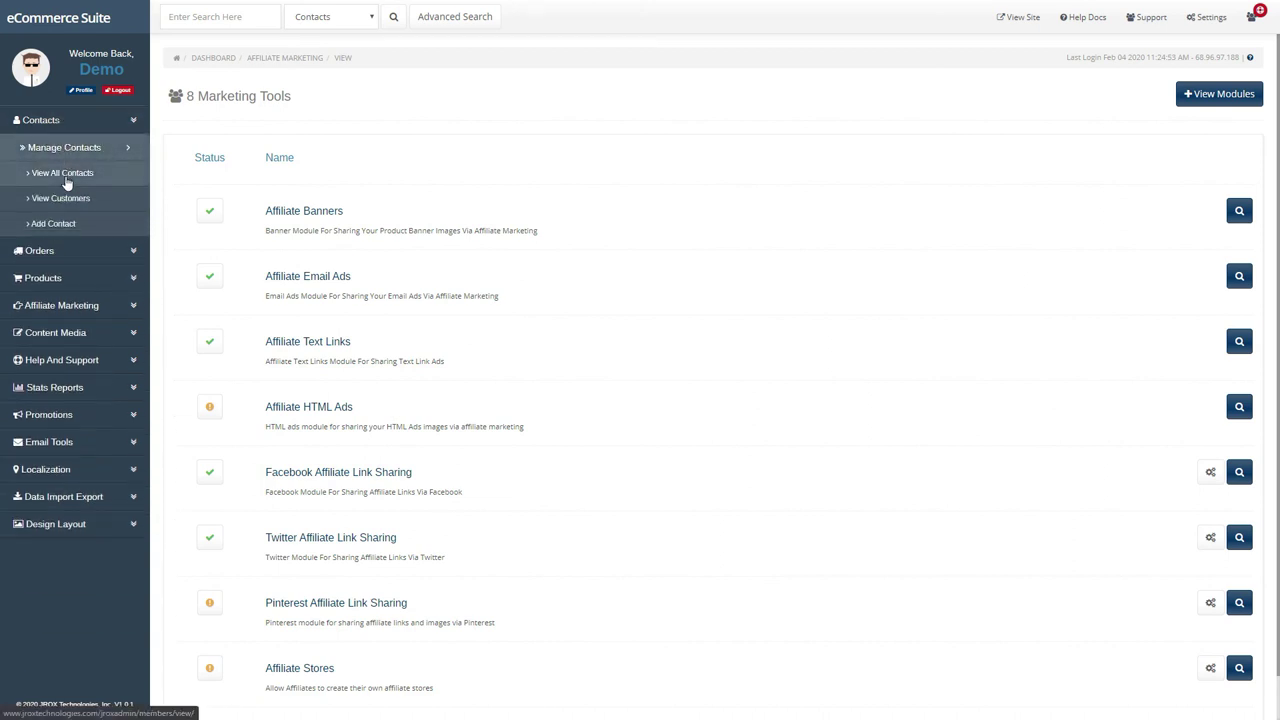
click(63, 176)
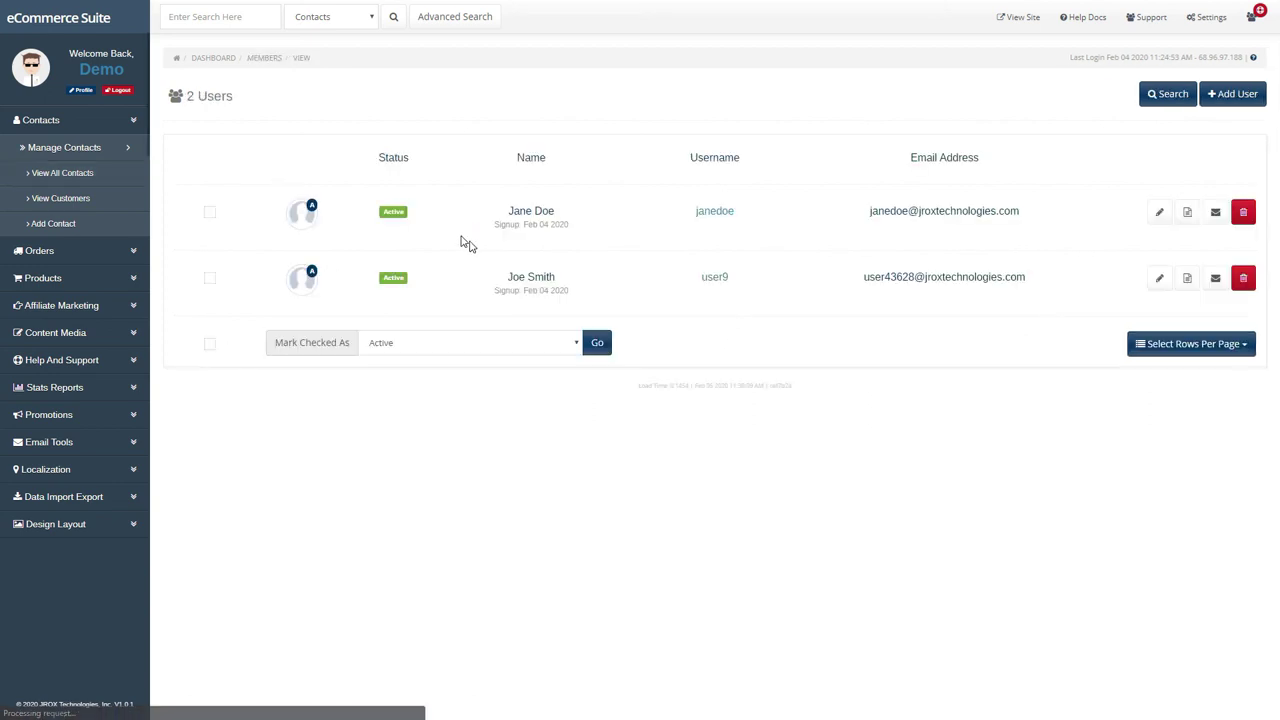
click(538, 219)
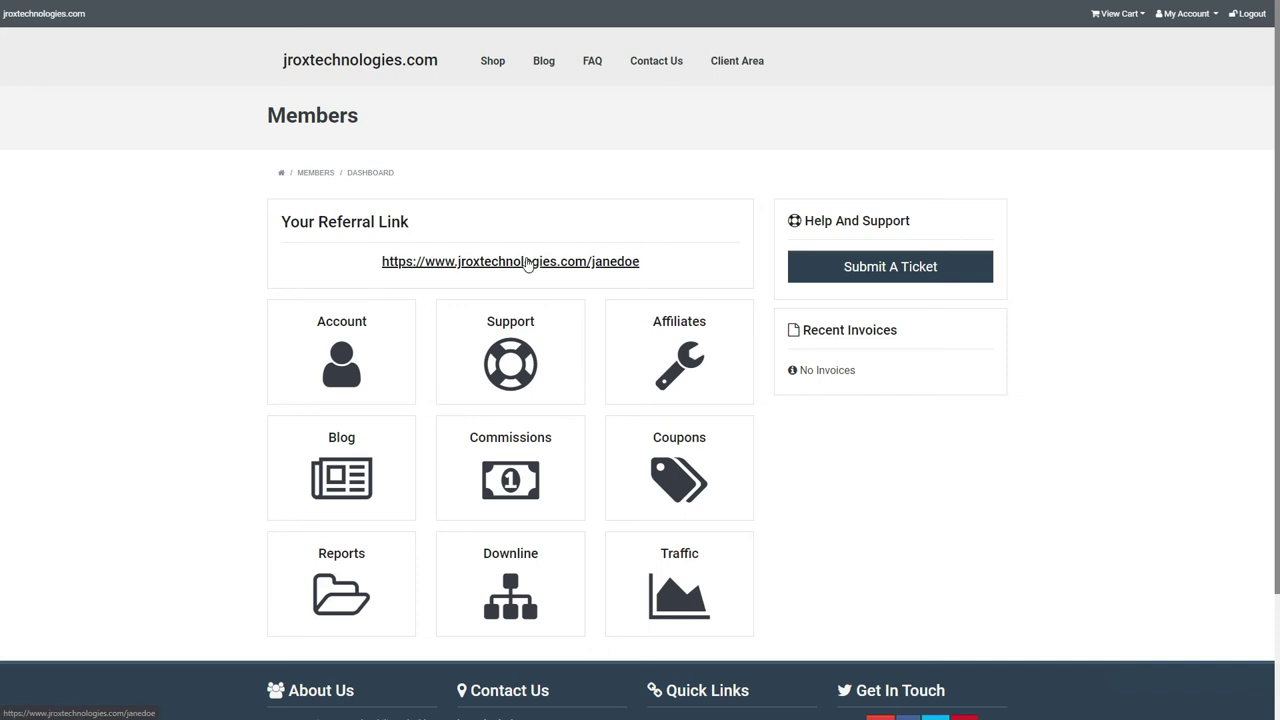
Step: Browse the members-area affiliate banners and select a banner's copy-and-paste code
click(697, 356)
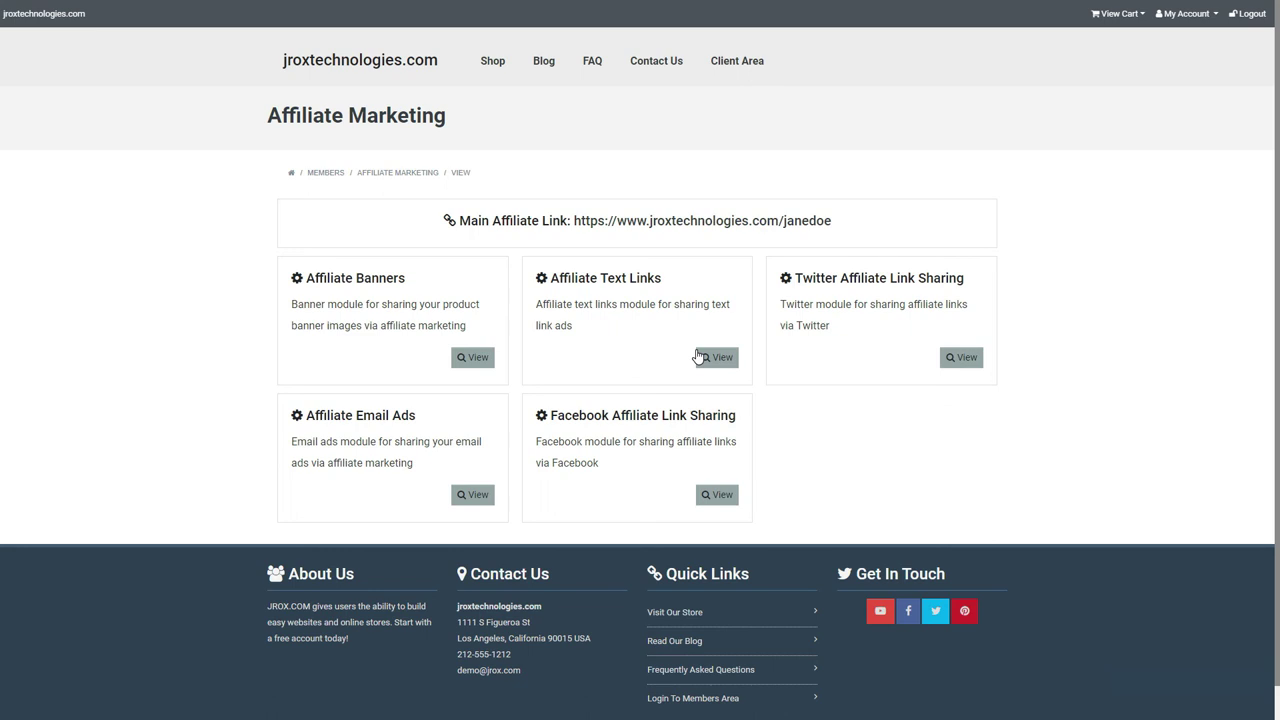
click(470, 357)
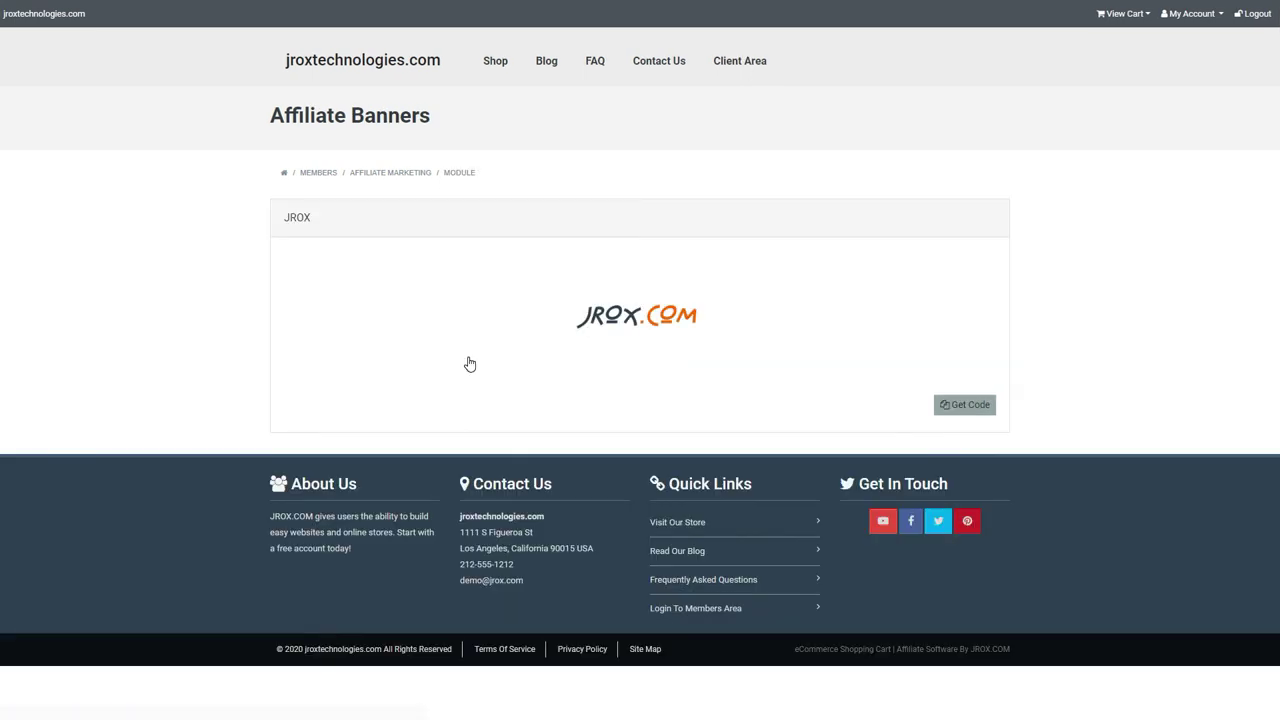
click(966, 406)
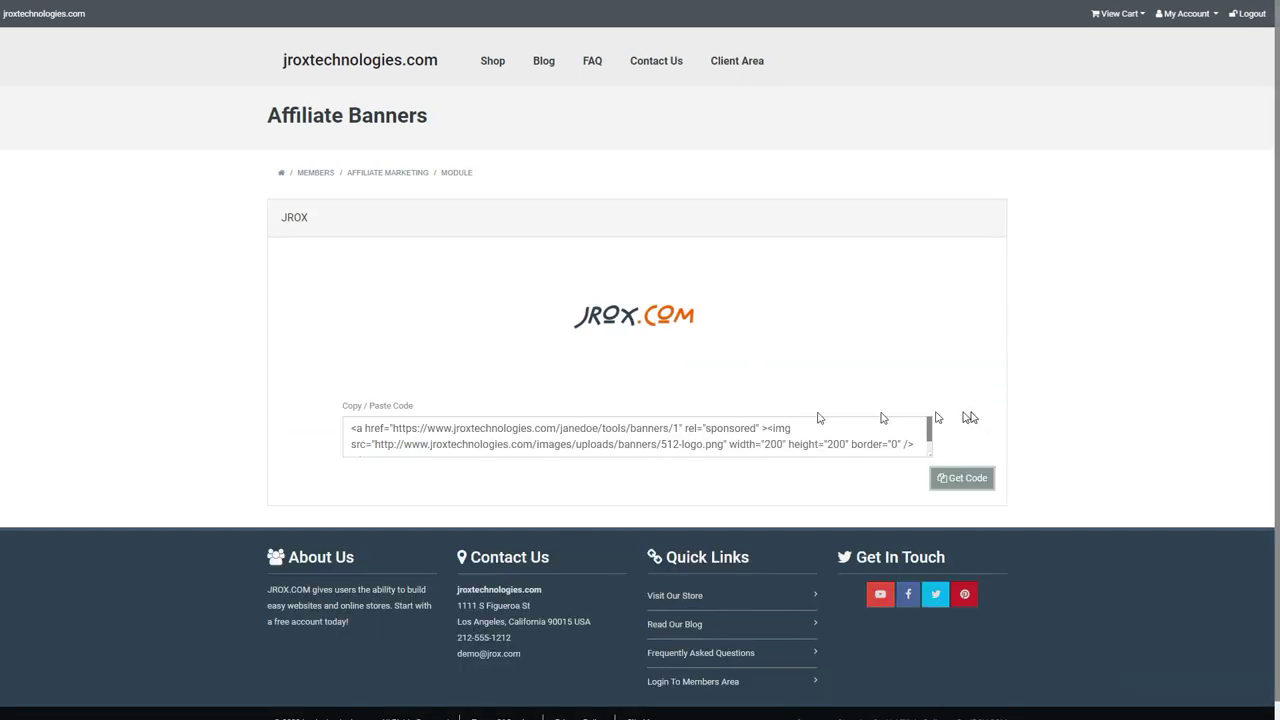
click(528, 420)
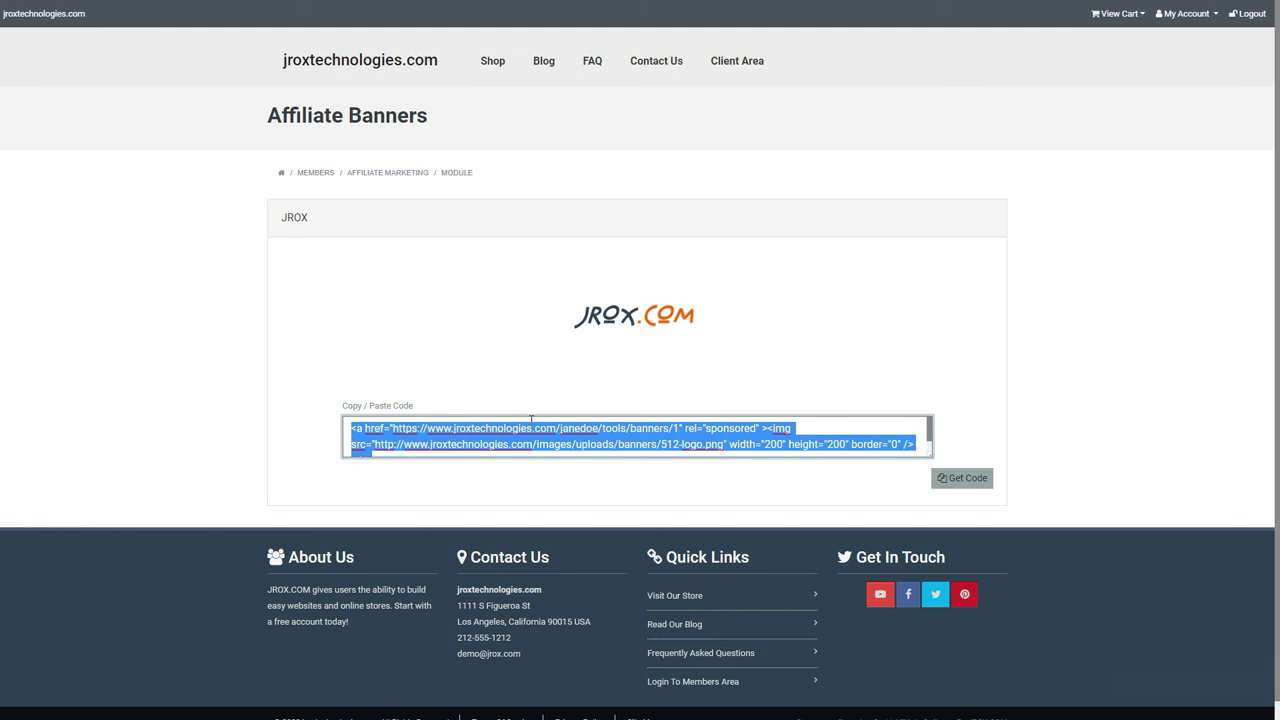
Step: Return to the affiliate marketing modules and open the Facebook Sharing tool
click(532, 428)
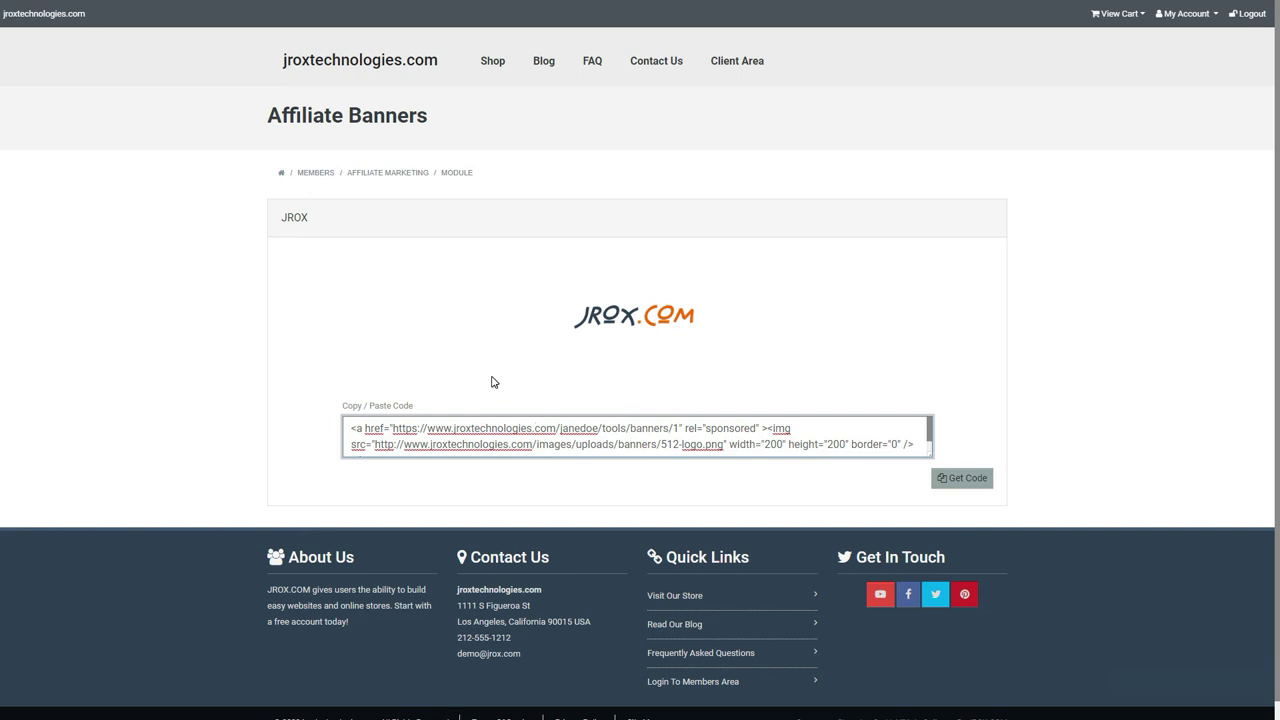
key(alt+Left)
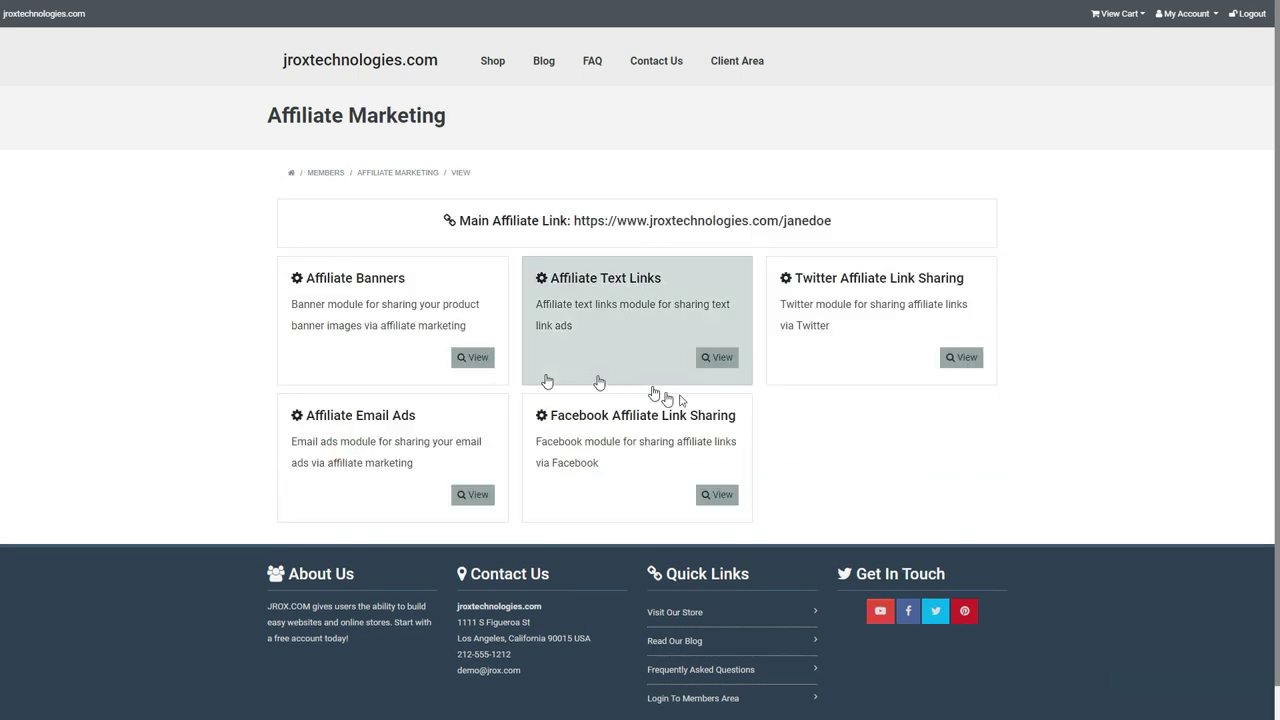
click(708, 495)
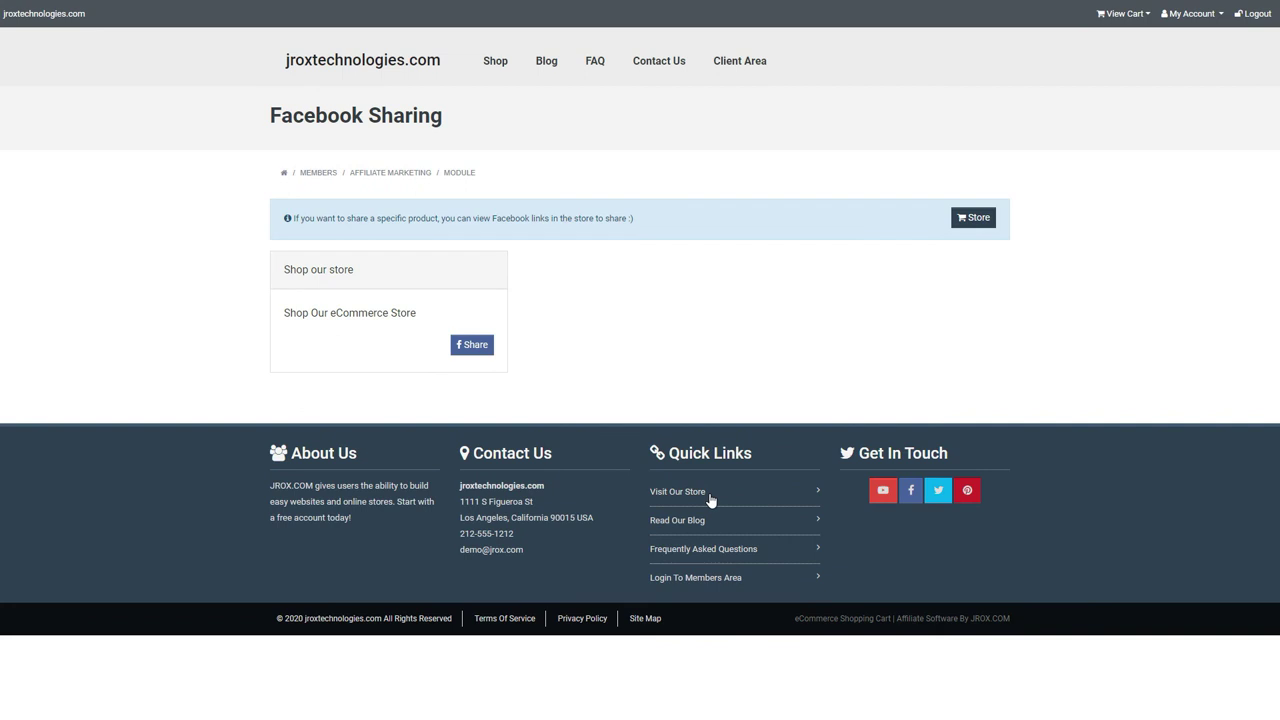
click(477, 347)
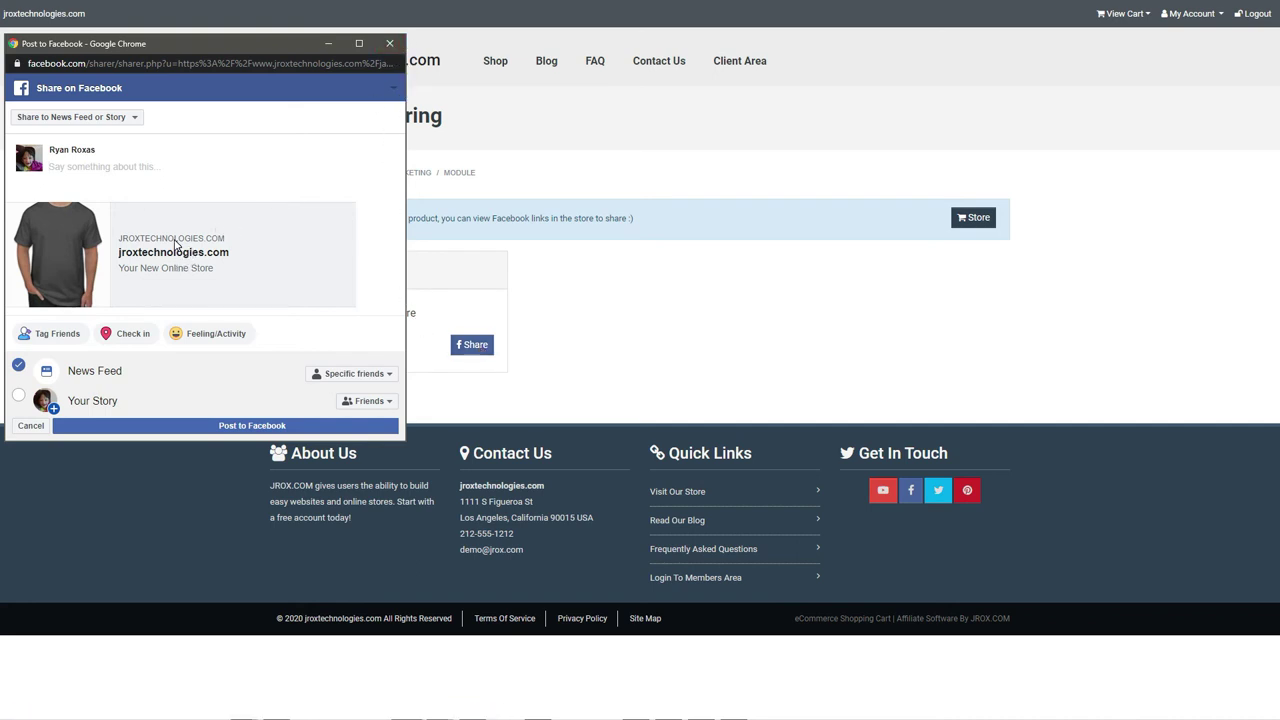
click(389, 43)
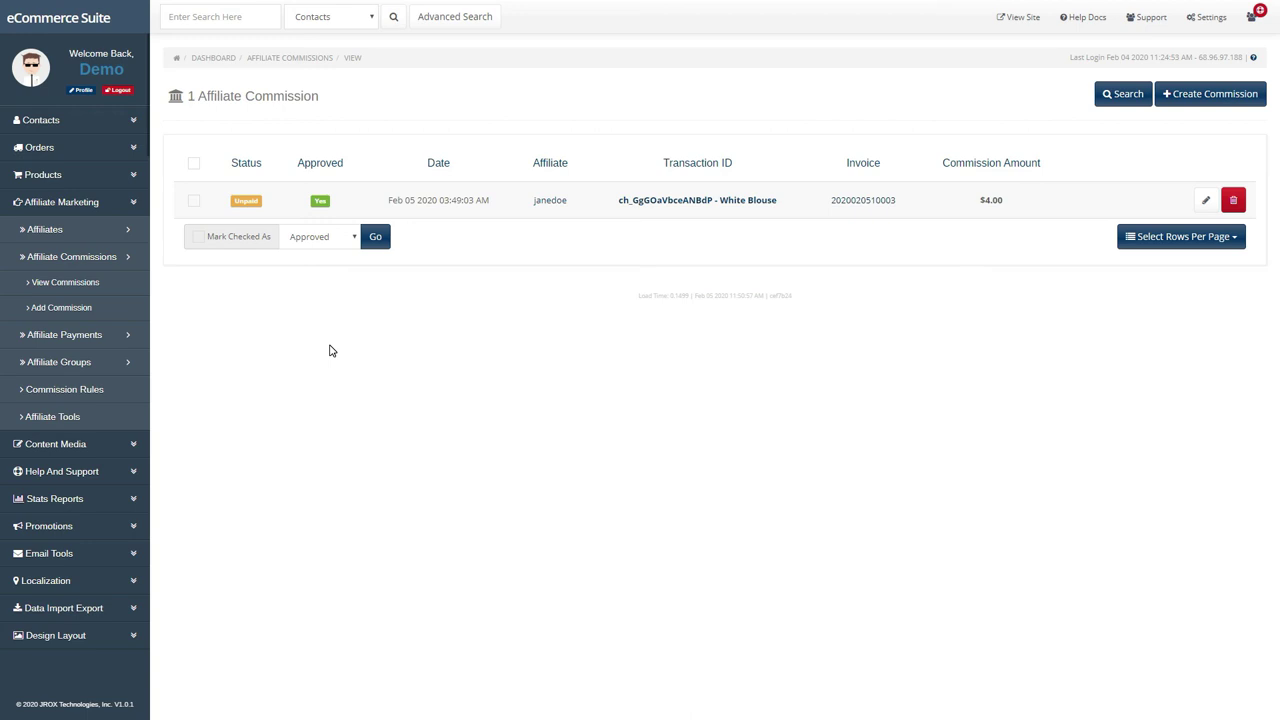
Step: Go to Affiliate Payments > Pay Affiliates to list the payment methods
click(68, 334)
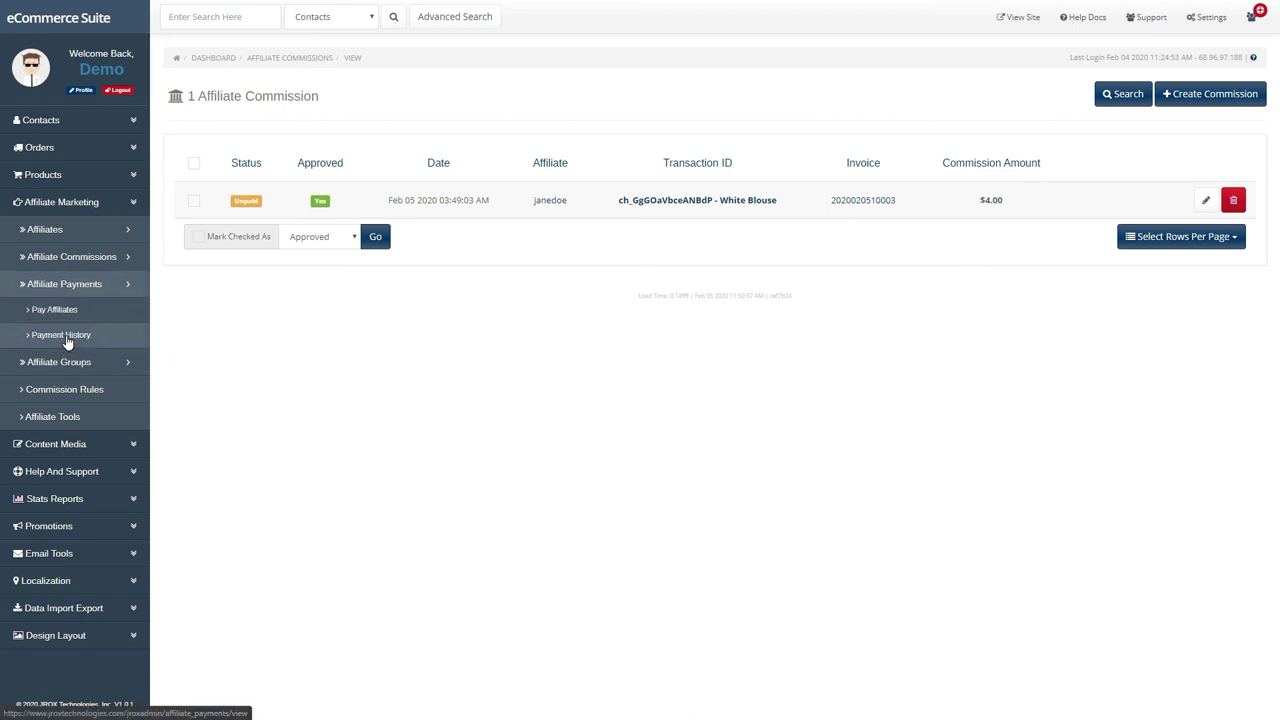
click(57, 309)
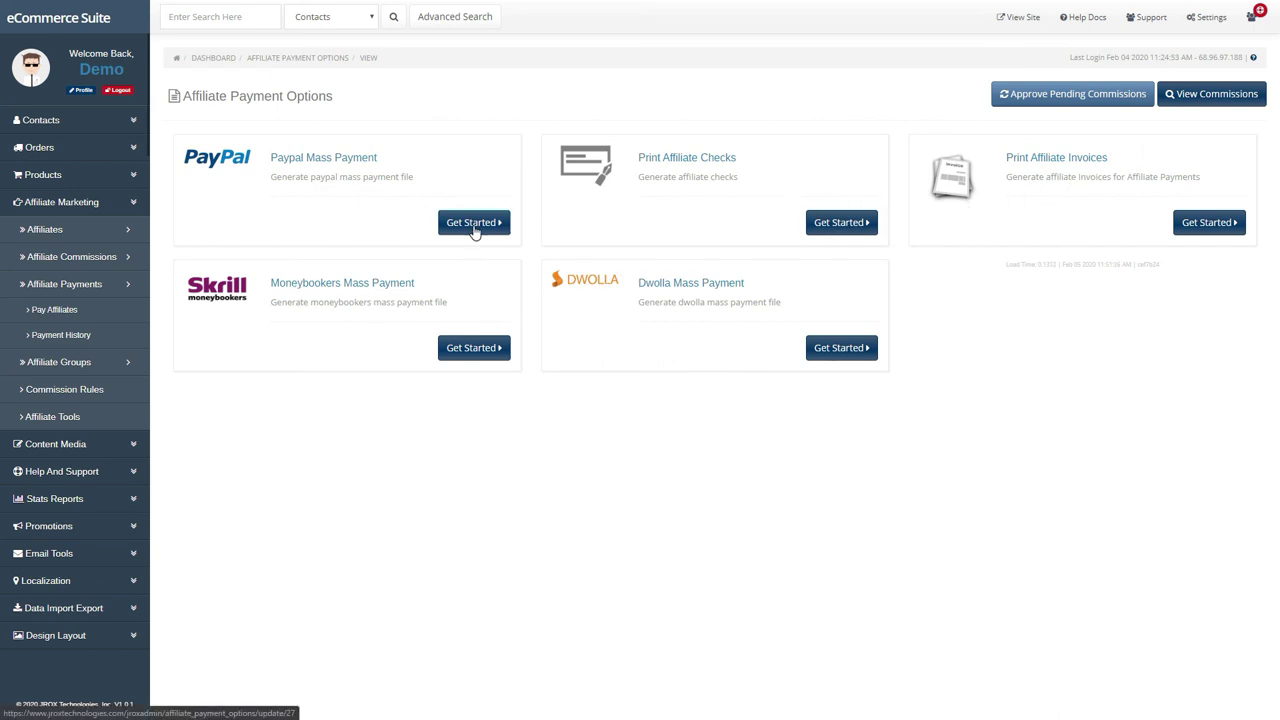
Step: Approve all pending commissions and confirm with Proceed
click(1070, 96)
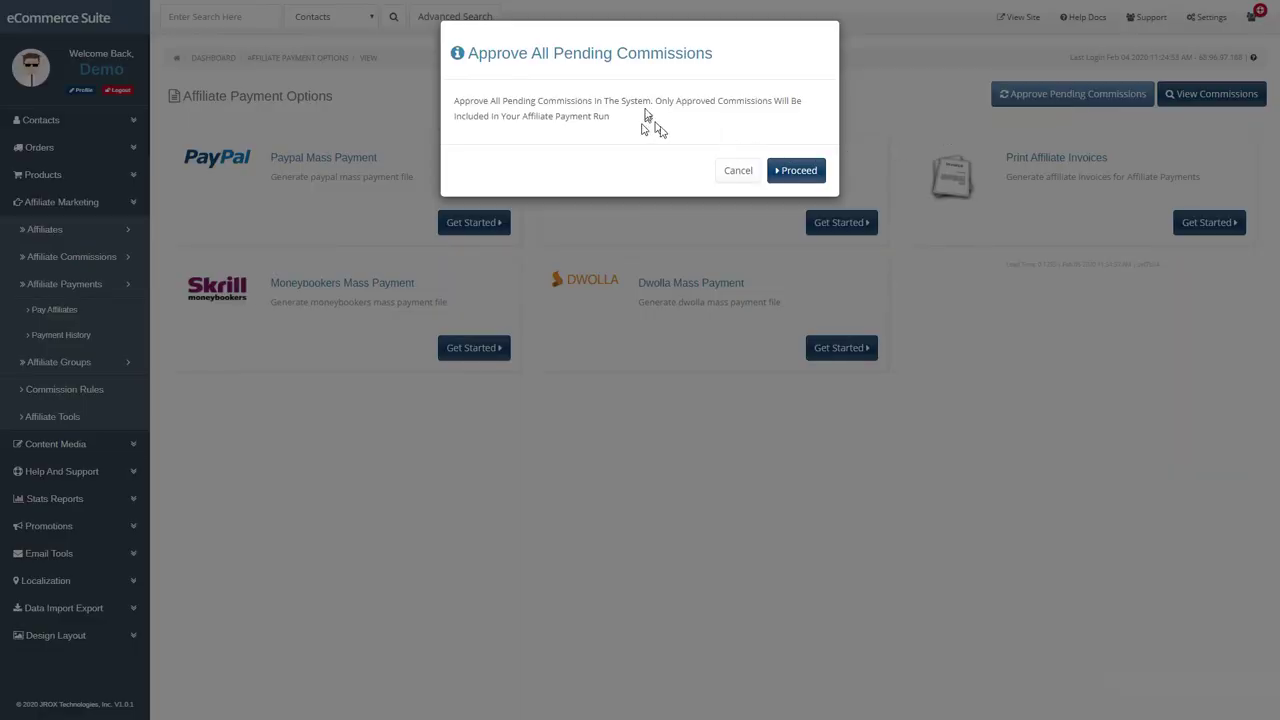
drag(657, 100, 685, 126)
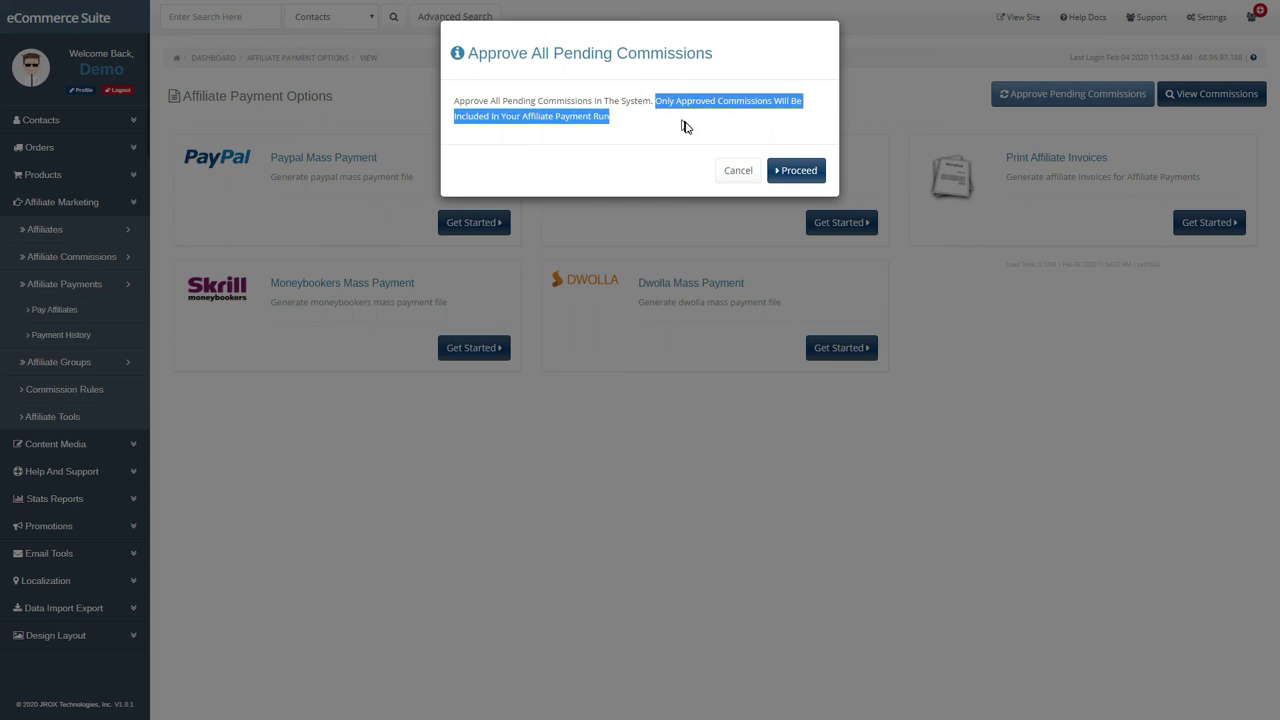
click(686, 128)
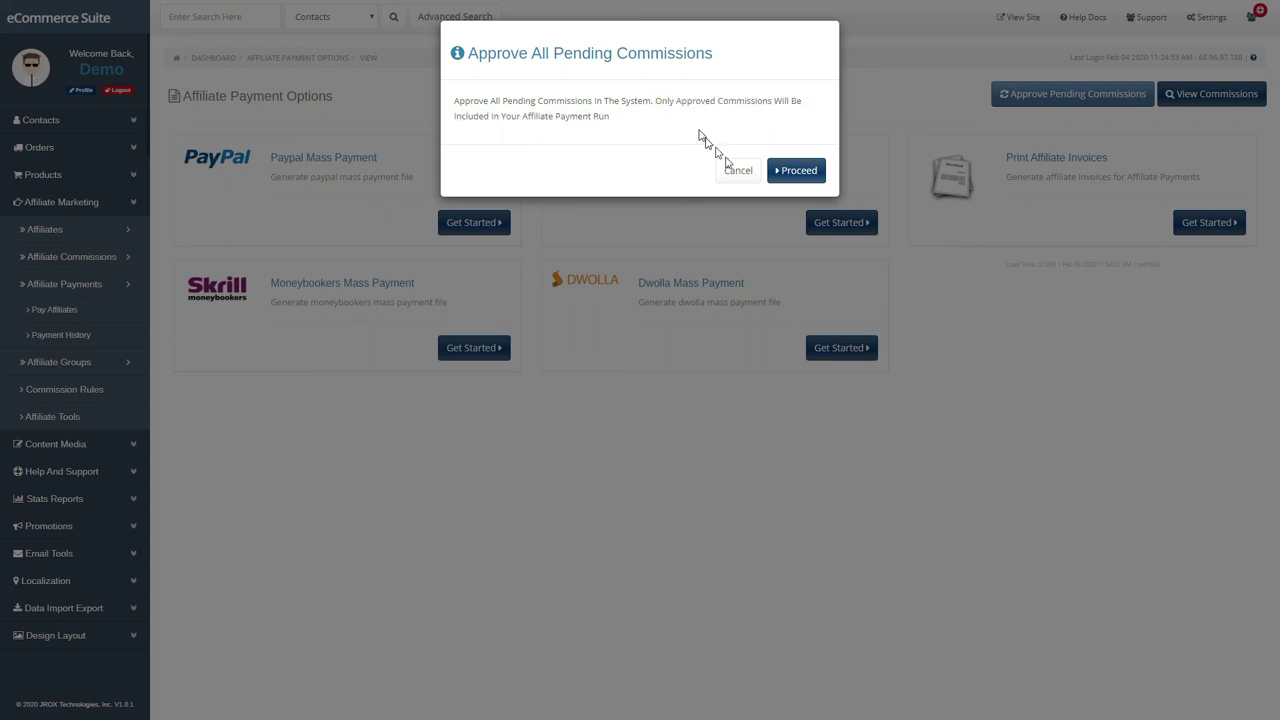
click(800, 172)
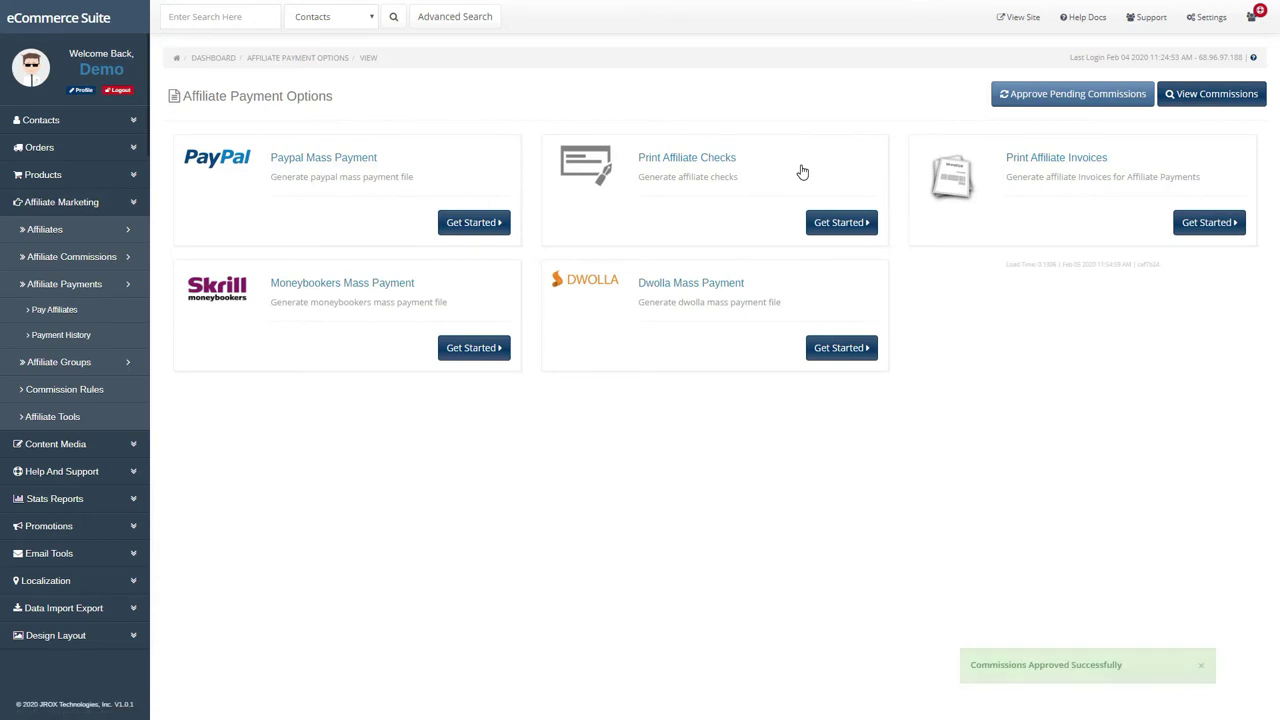
Step: Start a PayPal mass payment, leaving Use Date Range set to No
click(465, 230)
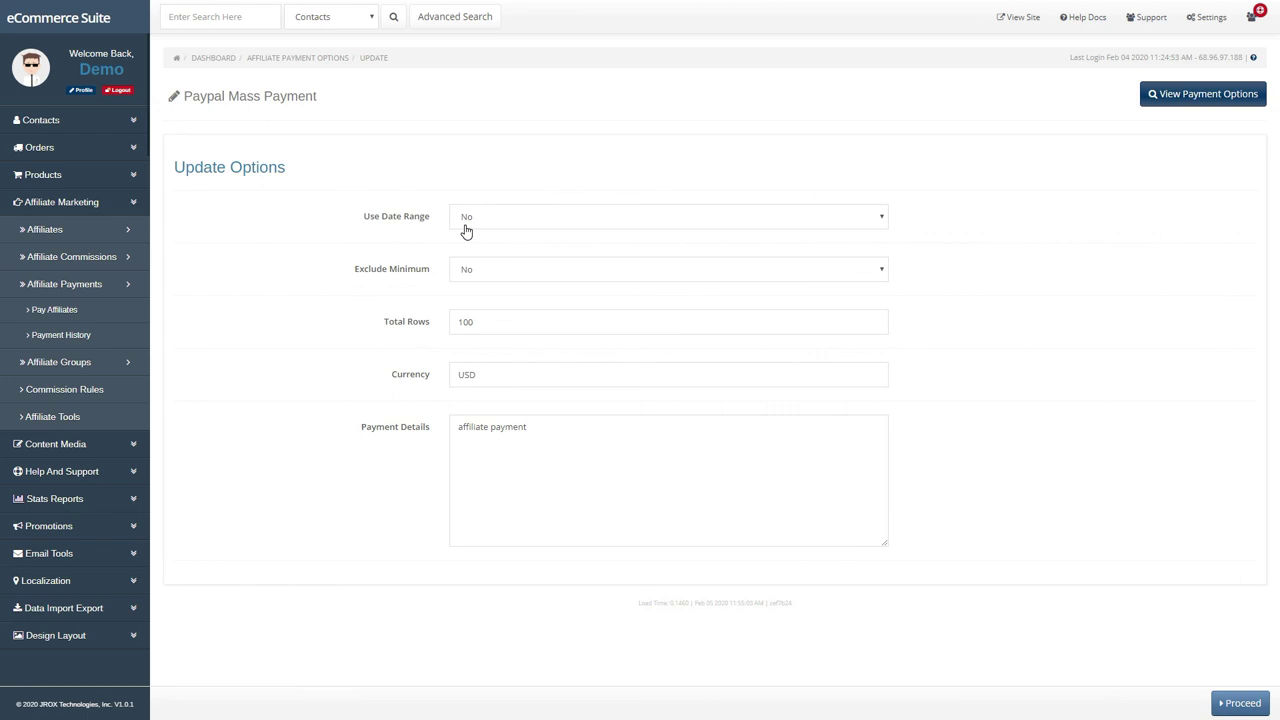
click(534, 225)
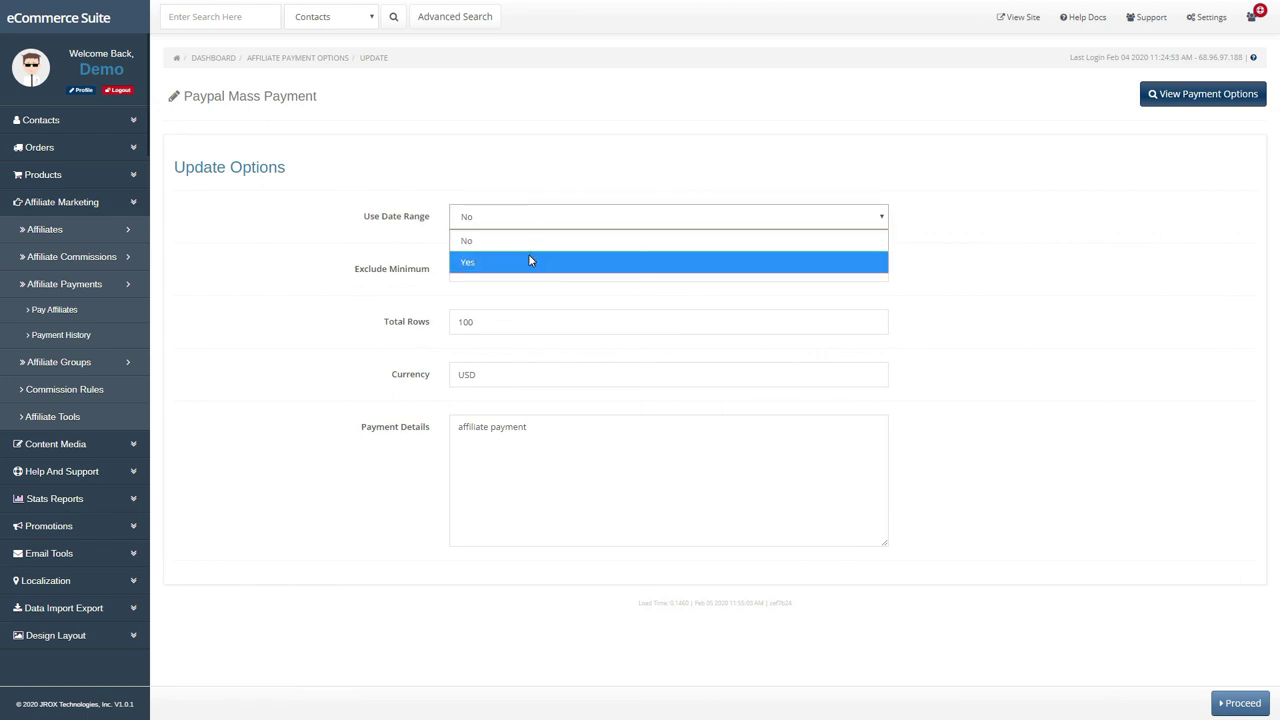
click(530, 261)
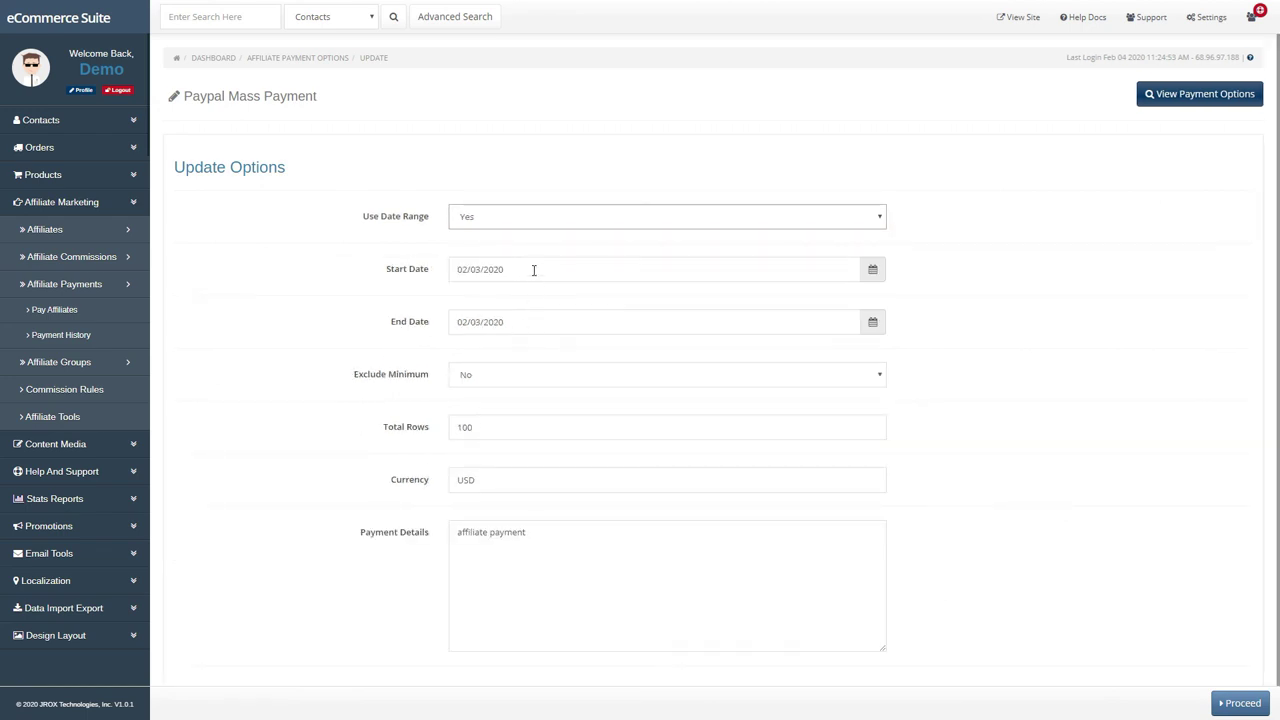
click(534, 270)
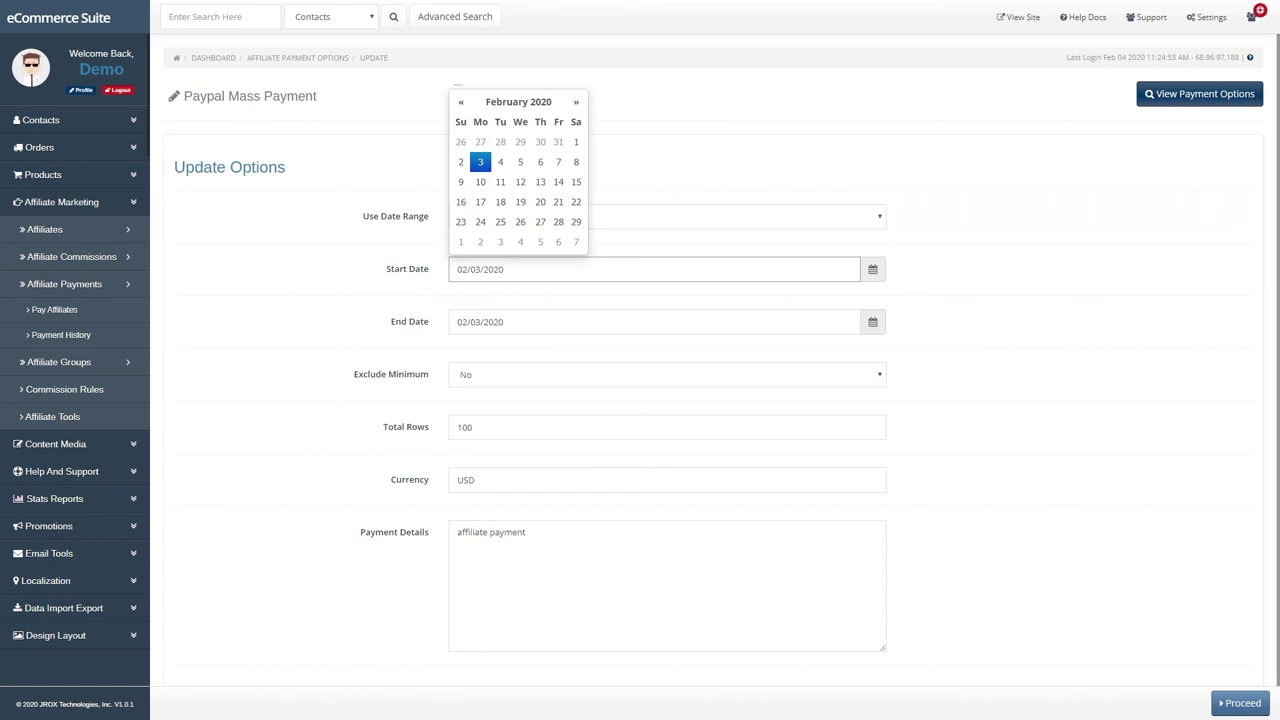
click(537, 323)
click(543, 364)
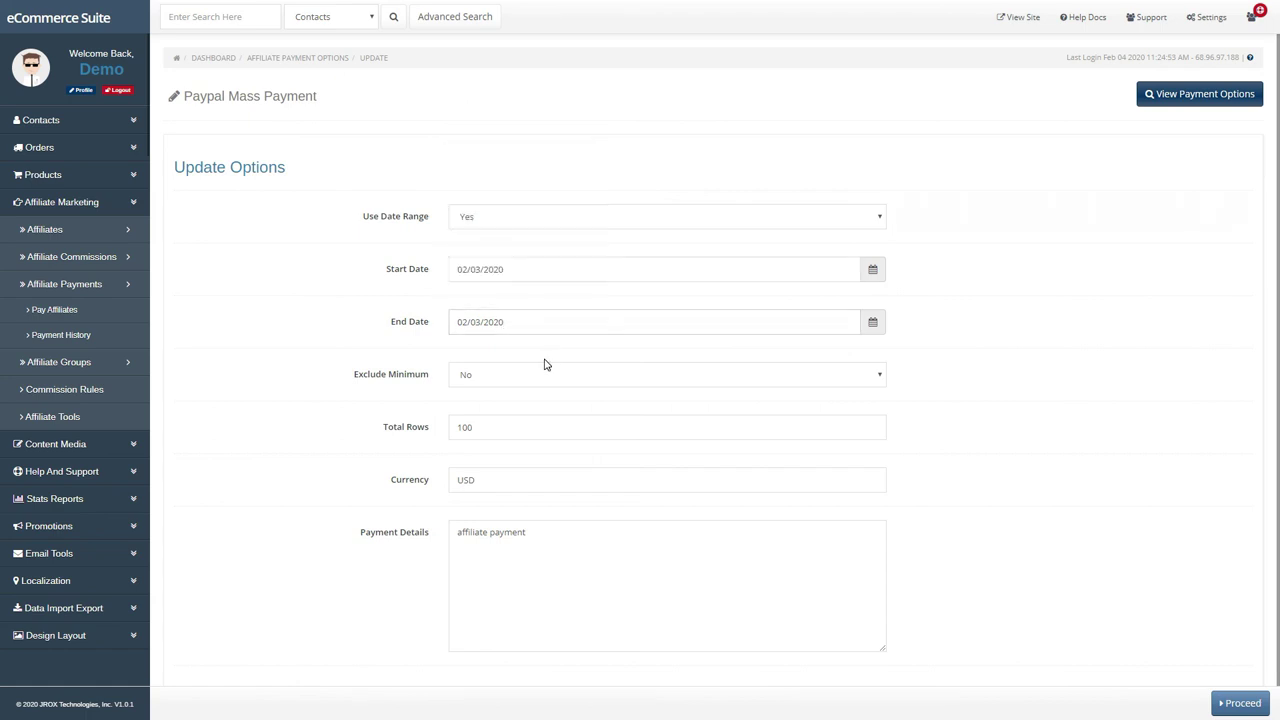
click(530, 218)
click(524, 245)
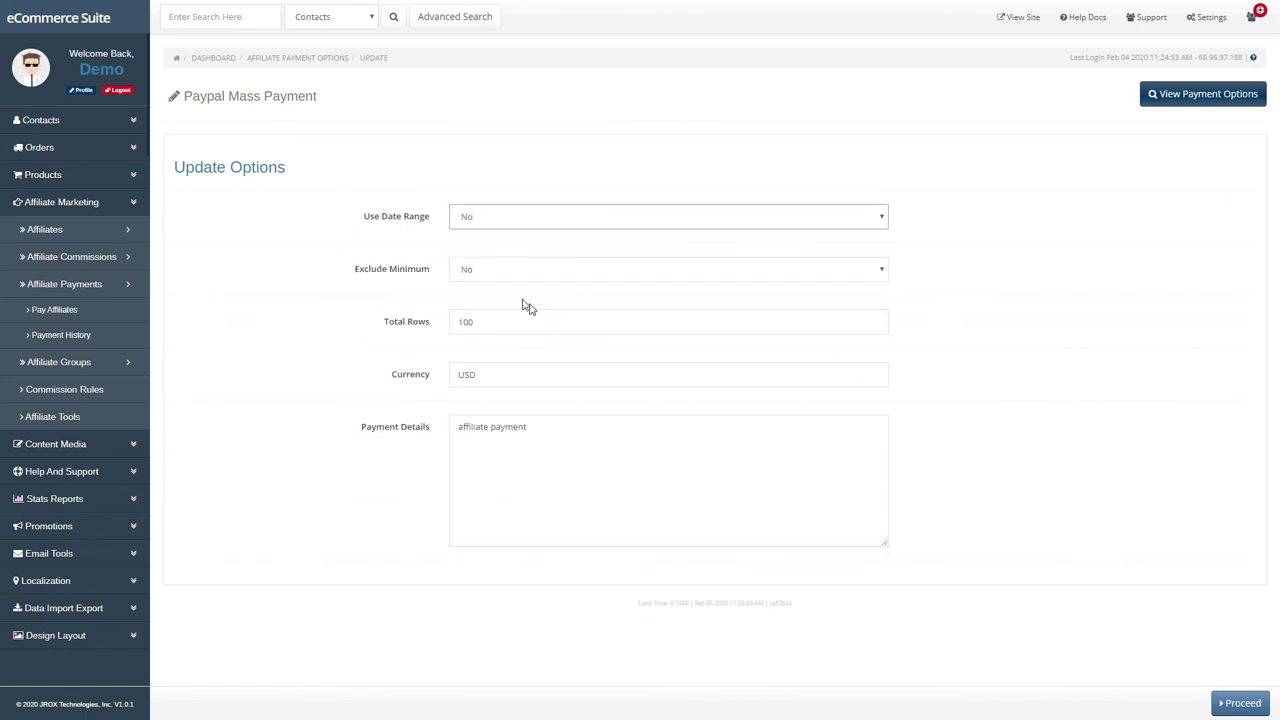
Step: Keep Exclude Minimum at No, describe the payment as 'affiliate payment for this Month', and proceed
click(500, 272)
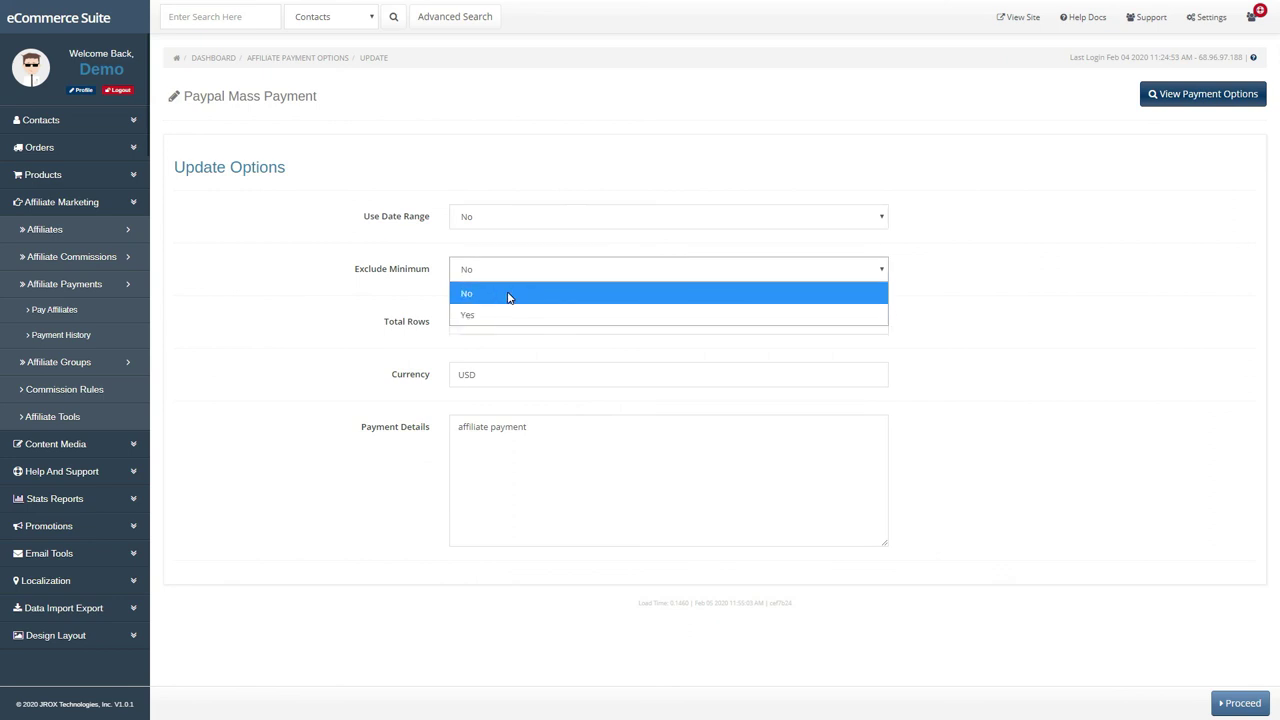
click(510, 294)
click(528, 323)
click(527, 373)
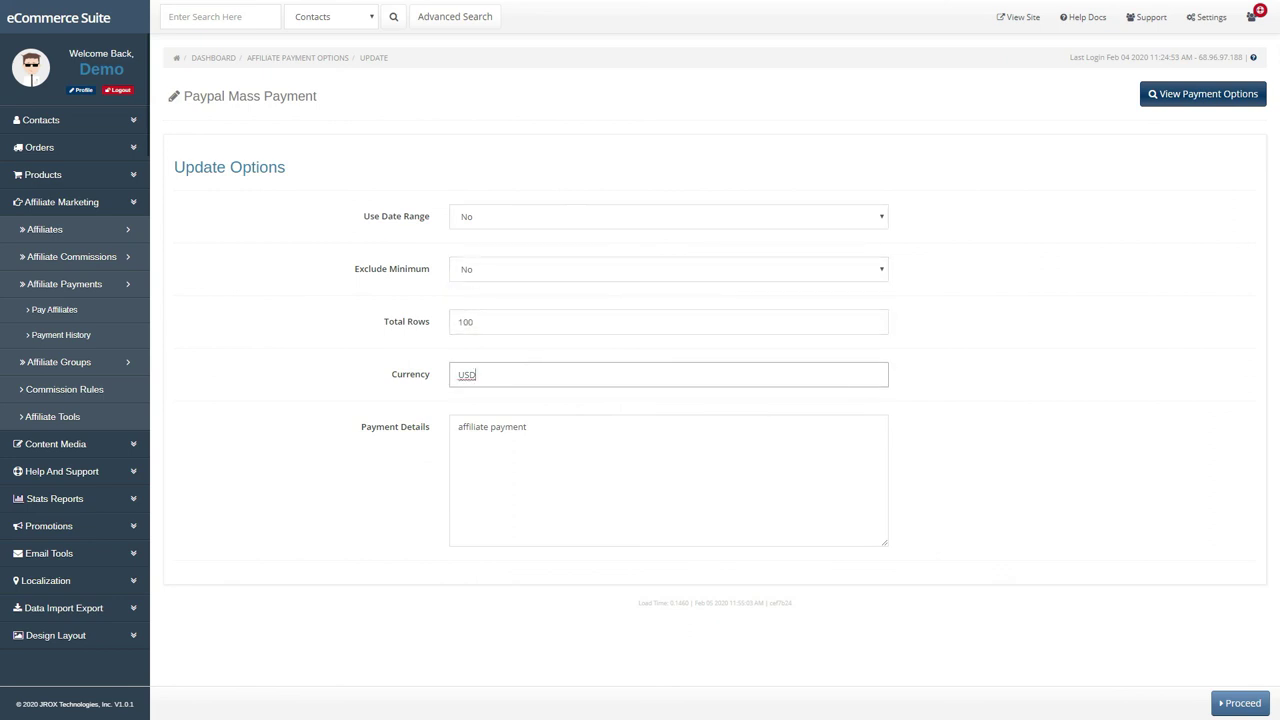
click(574, 423)
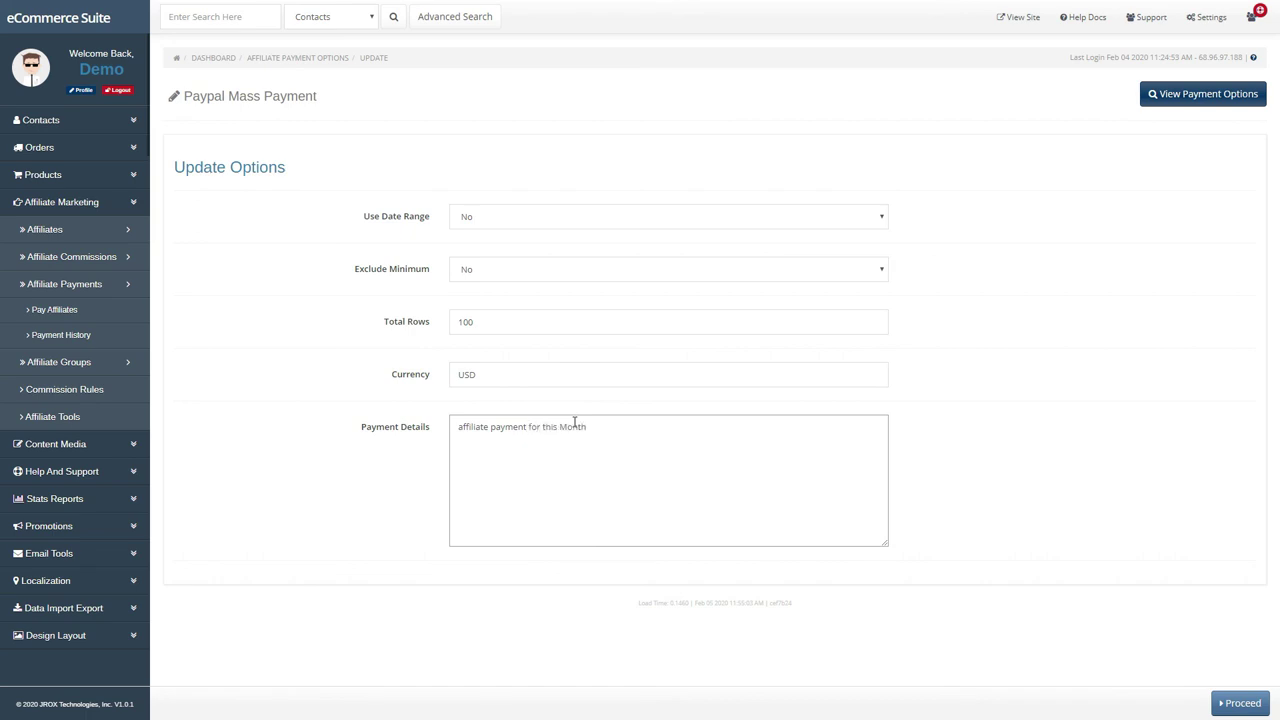
click(1232, 703)
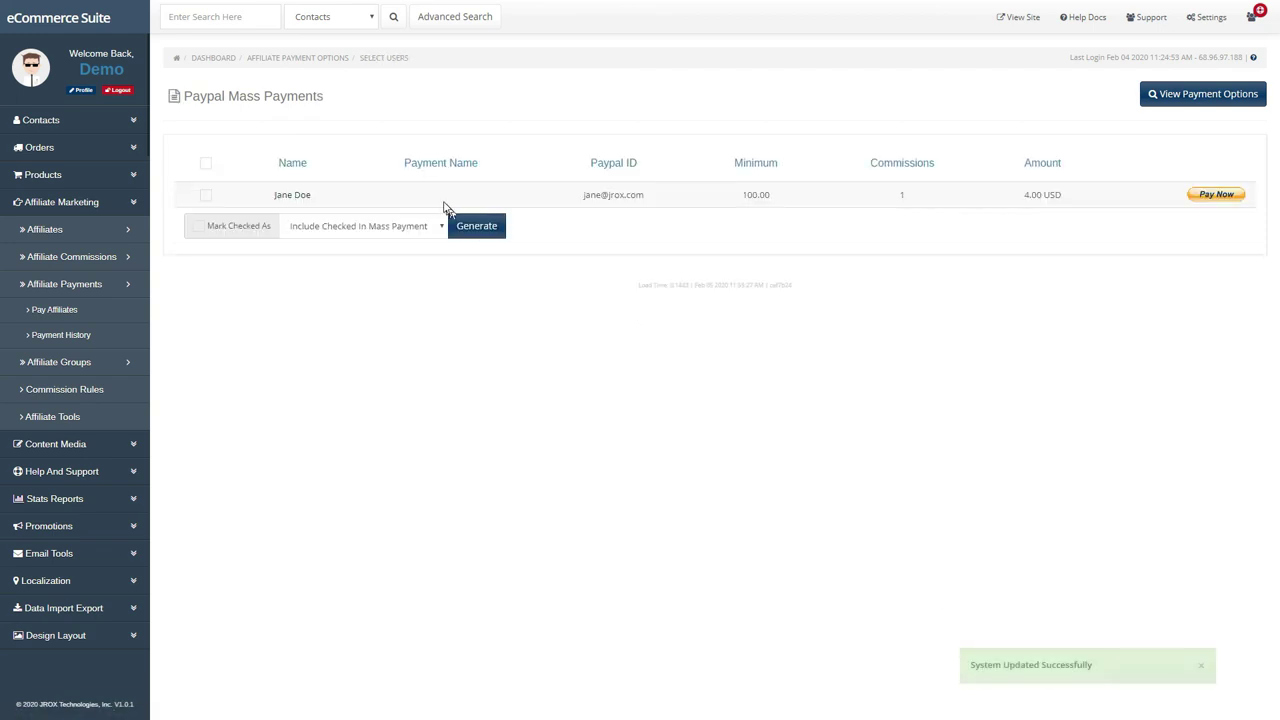
Step: Check the affiliate and try the mass-payment and direct PayPal payment options
click(207, 164)
click(364, 228)
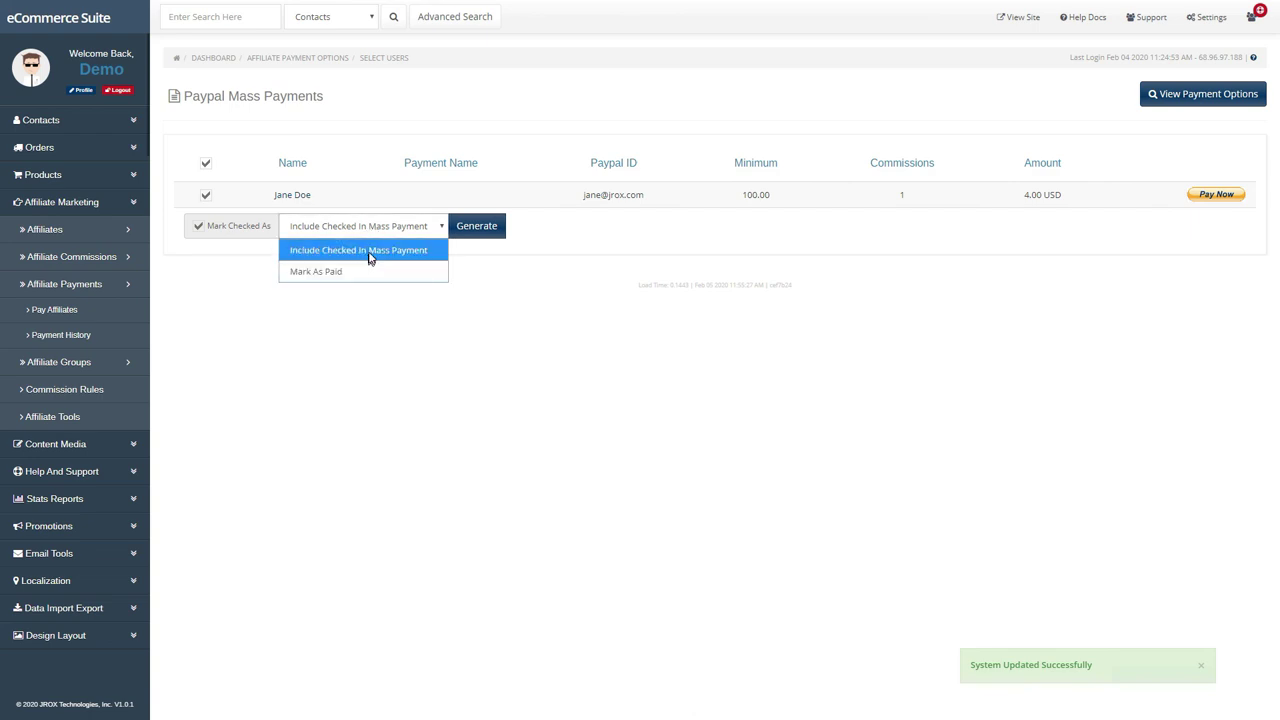
click(369, 254)
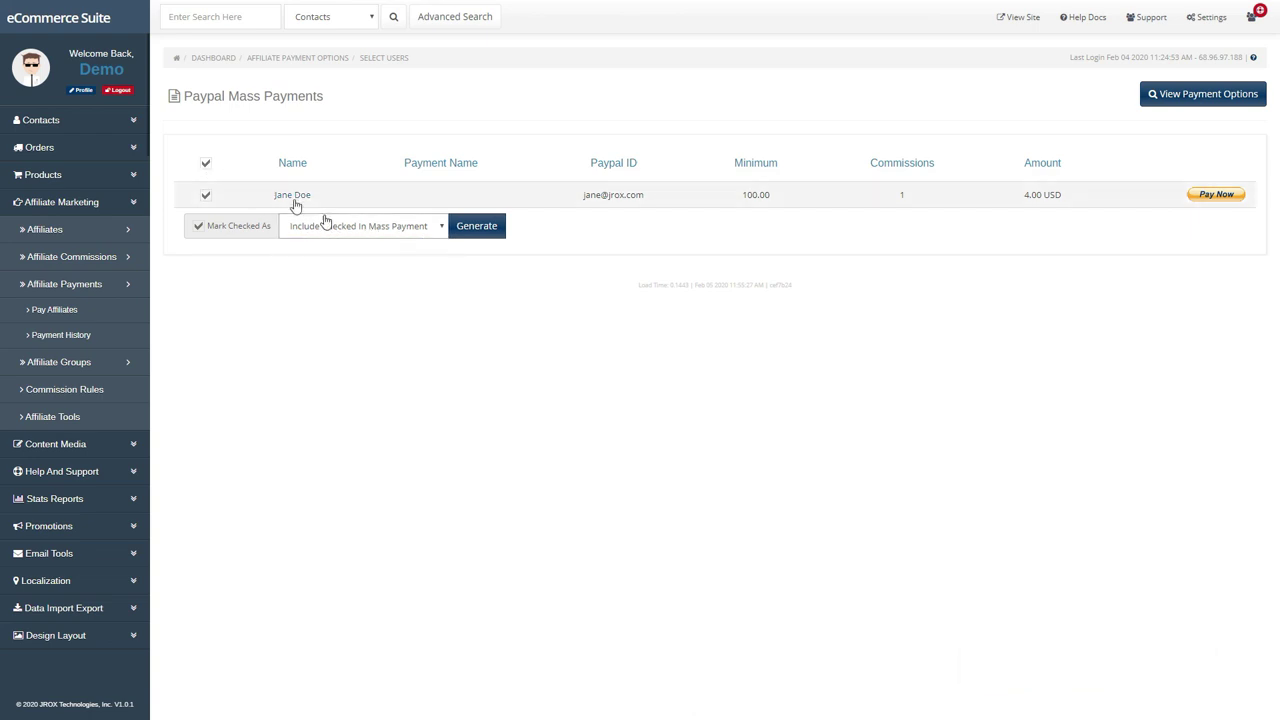
click(206, 163)
click(1216, 195)
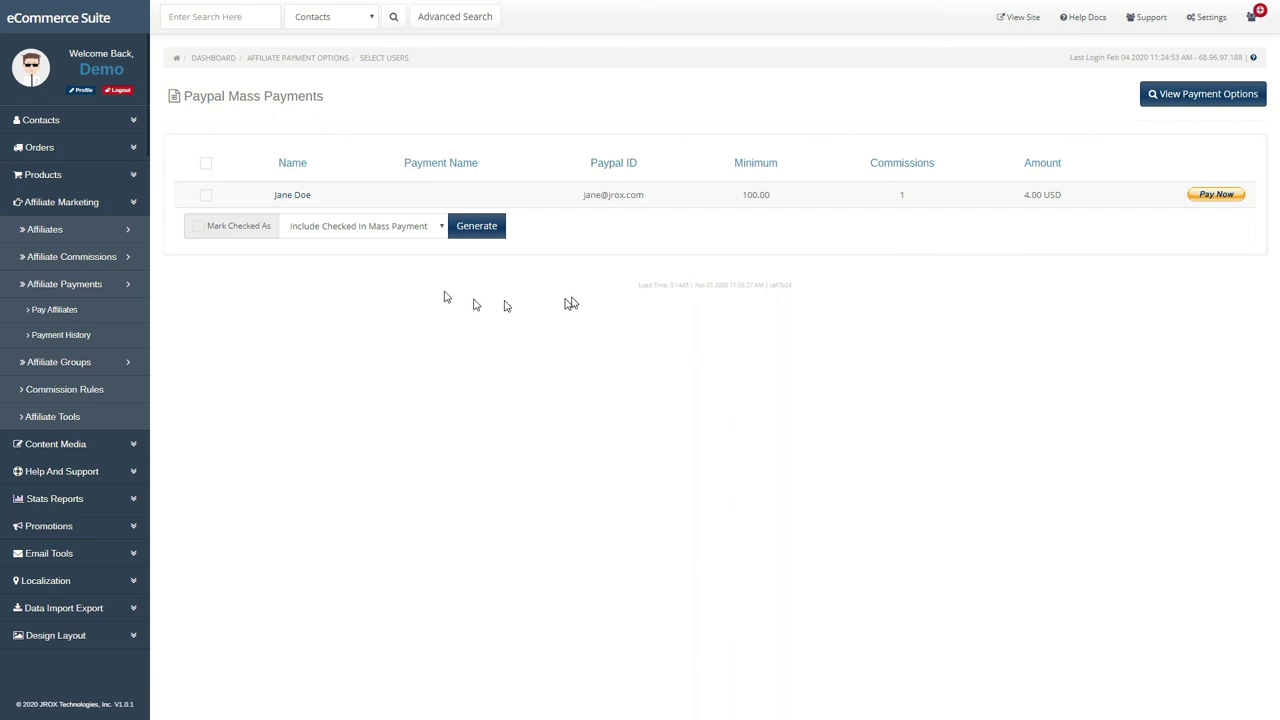
Step: Mark the checked affiliate as paid, generate the payment, and view Payment History
click(206, 163)
click(340, 225)
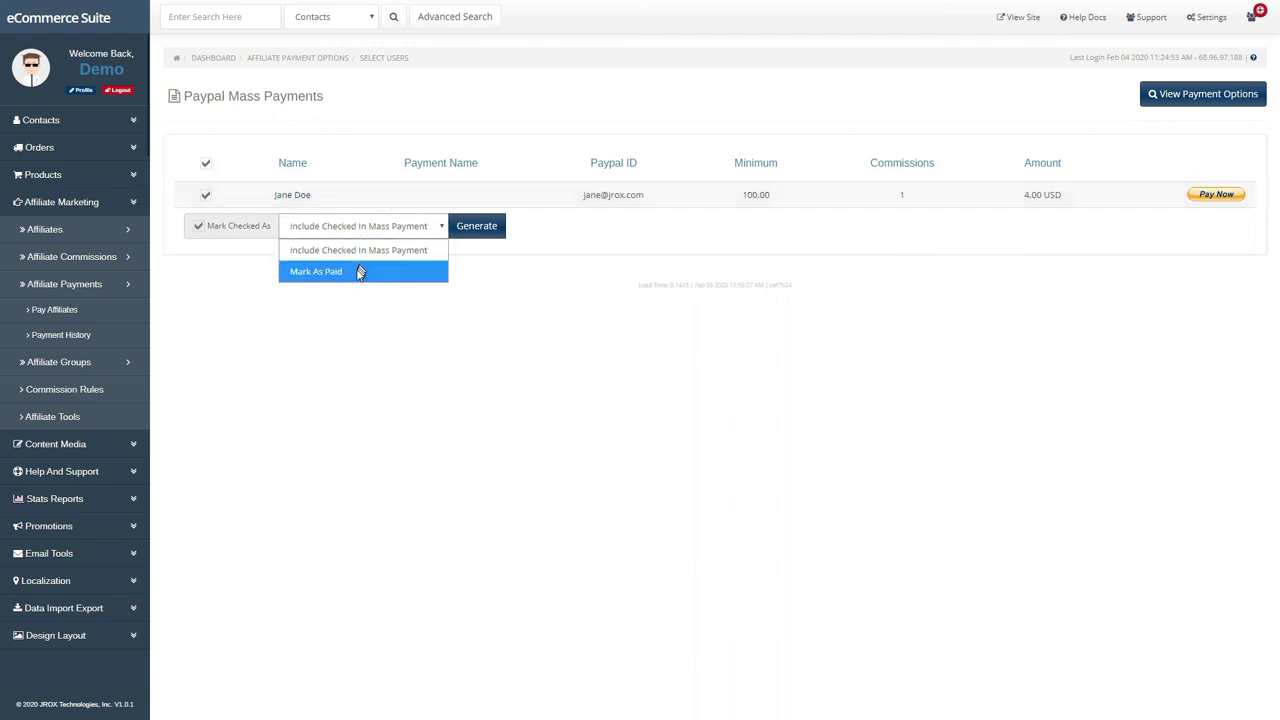
click(357, 271)
click(486, 229)
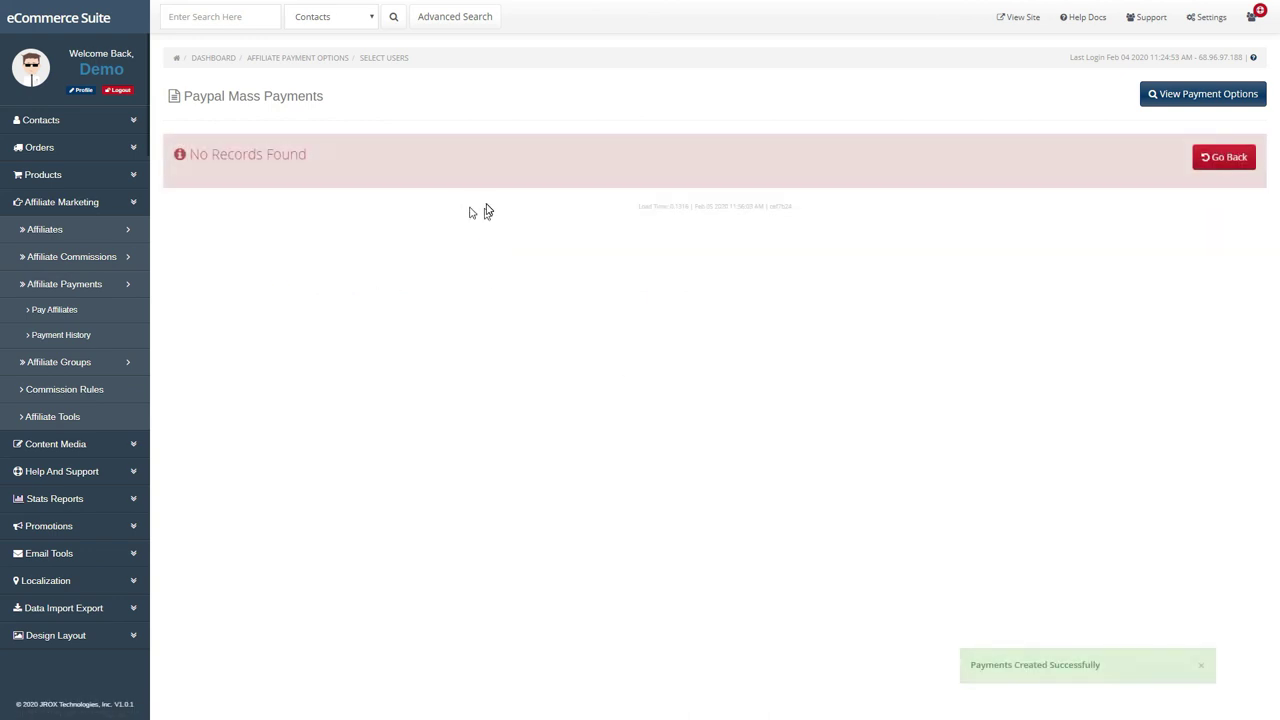
click(64, 335)
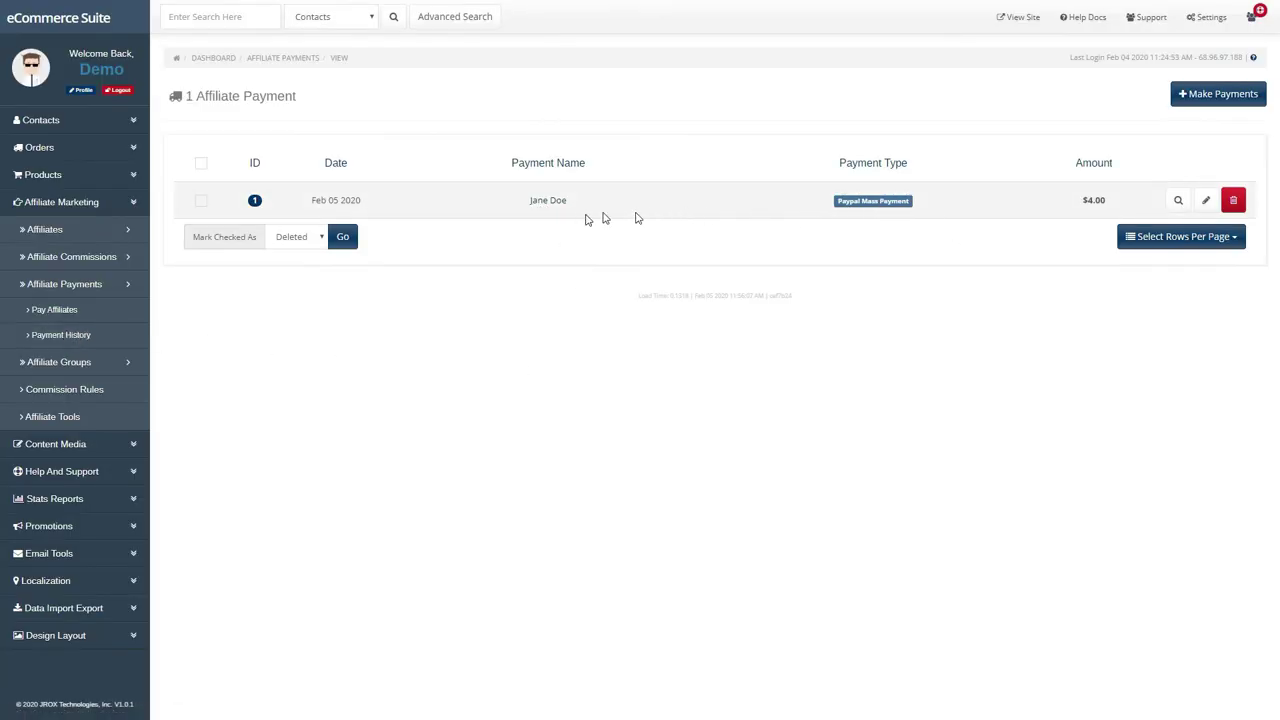
Step: Check the commission linked to the $4.00 payment, then open that payment for editing
click(1175, 202)
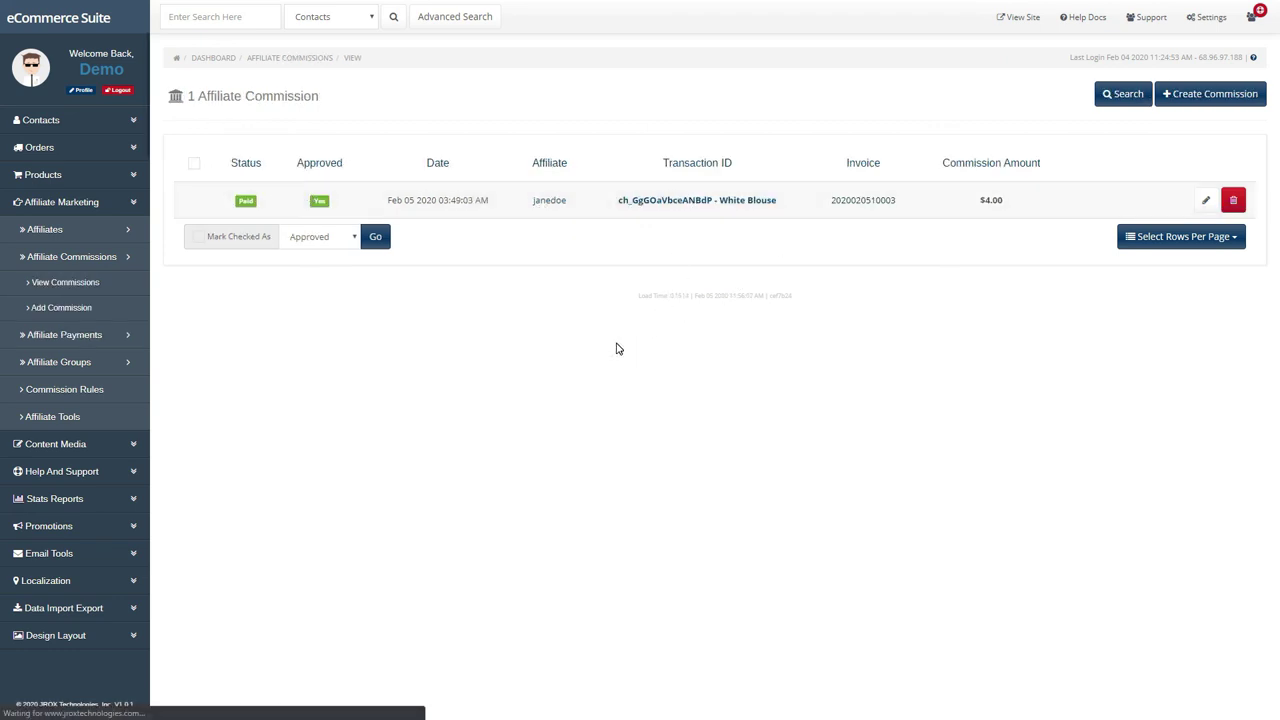
key(alt+Left)
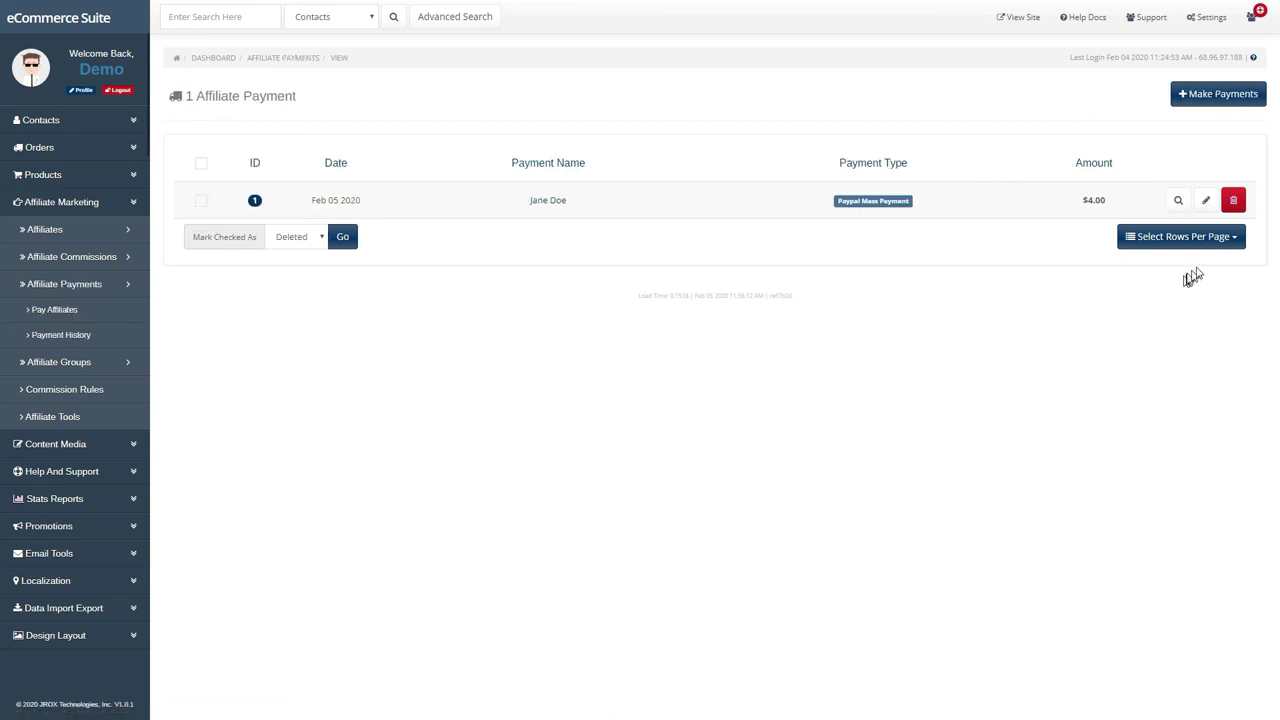
click(1203, 204)
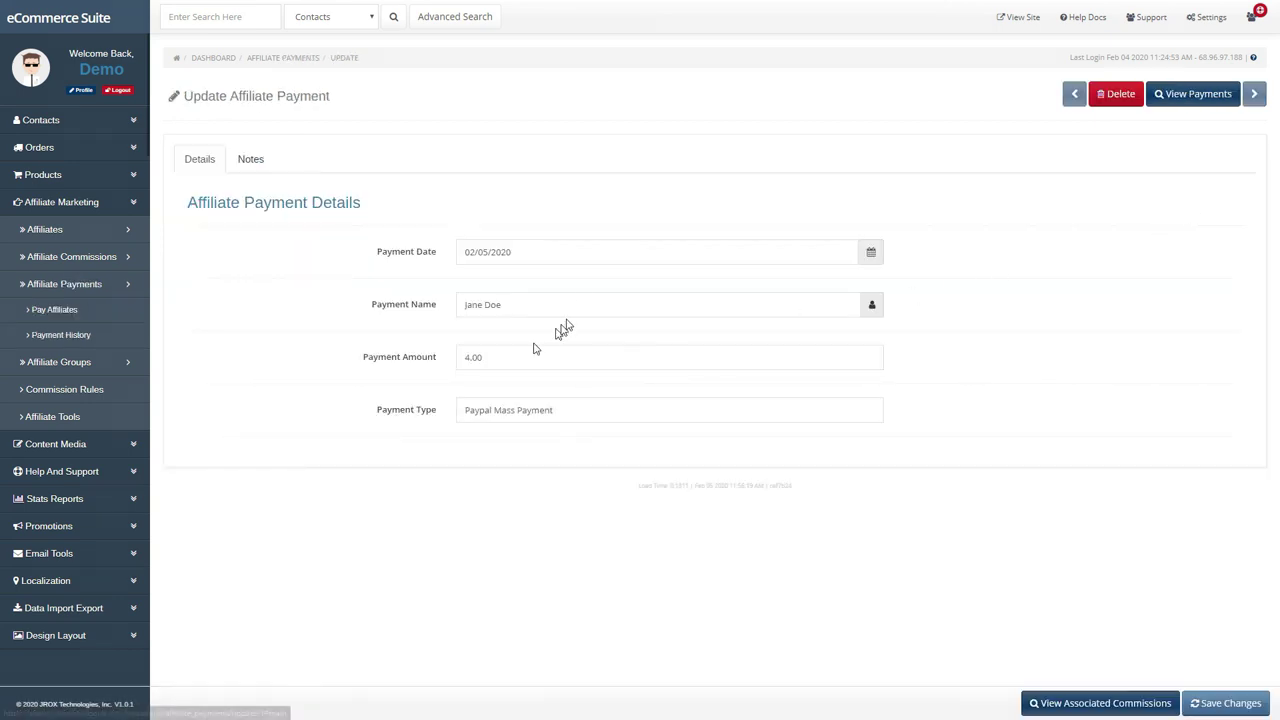